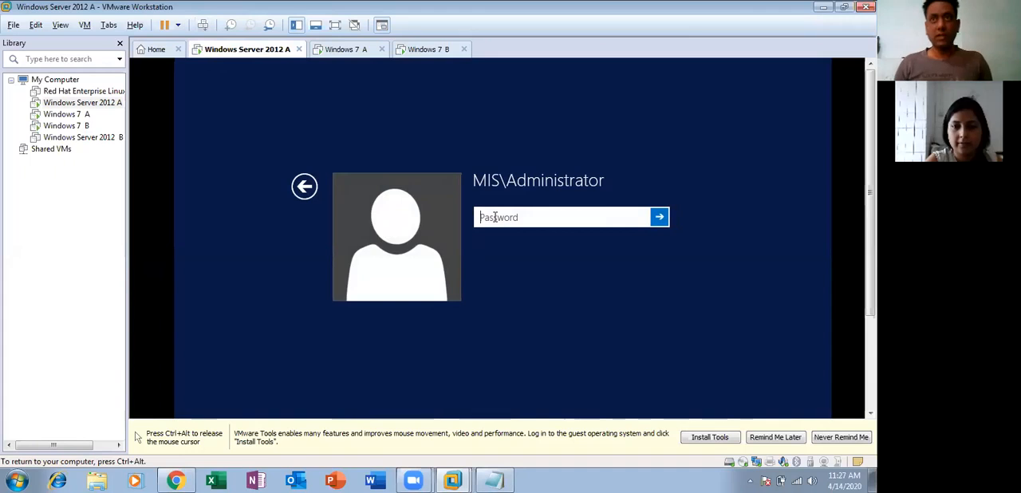
- Log in to Windows Server 2012 A with the administrator account's password and show the virtual machine in full screen
text(•)
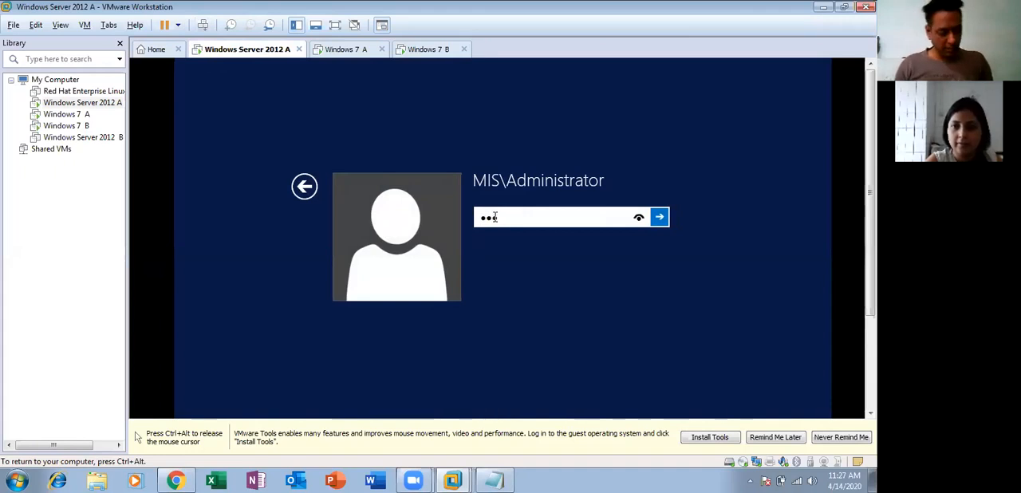
key(Return)
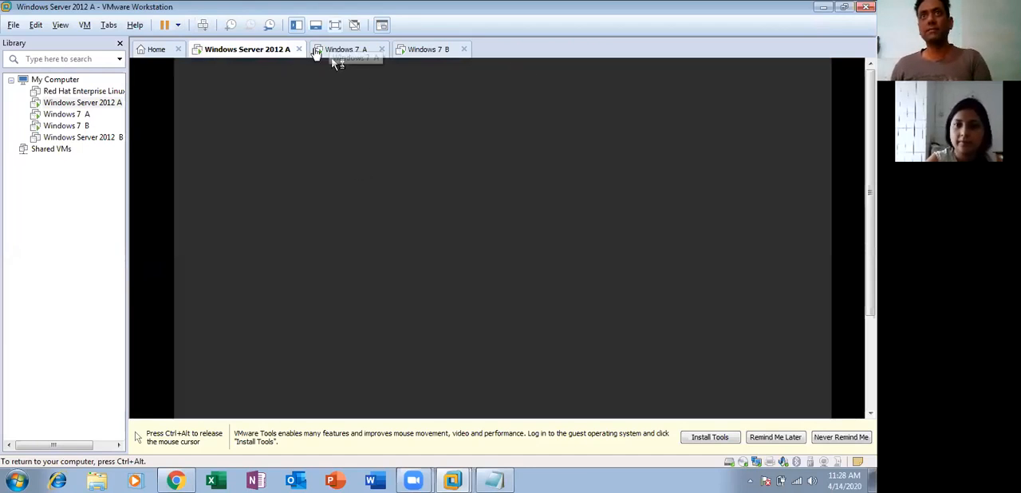
key(ctrl+alt+Return)
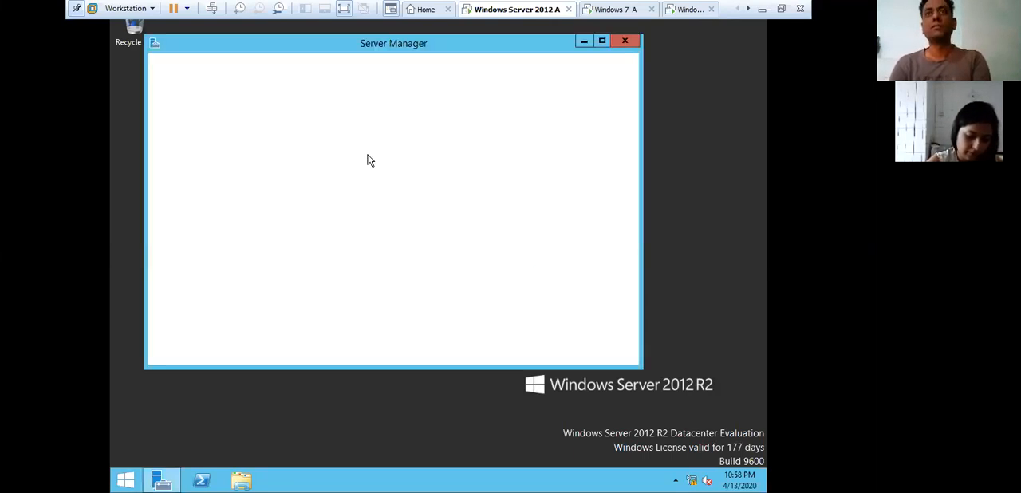
- Open Active Directory Users and Computers from the maximized Server Manager and maximize the console
click(602, 41)
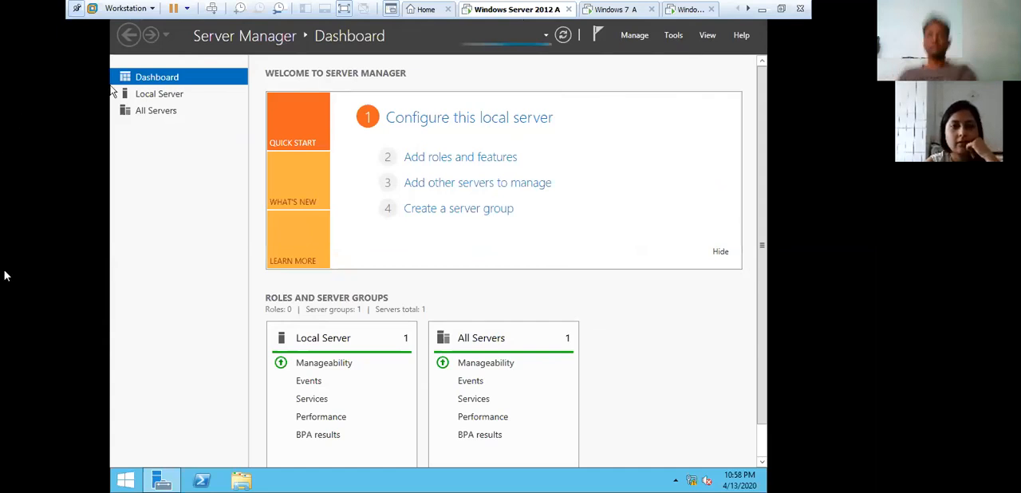
click(677, 36)
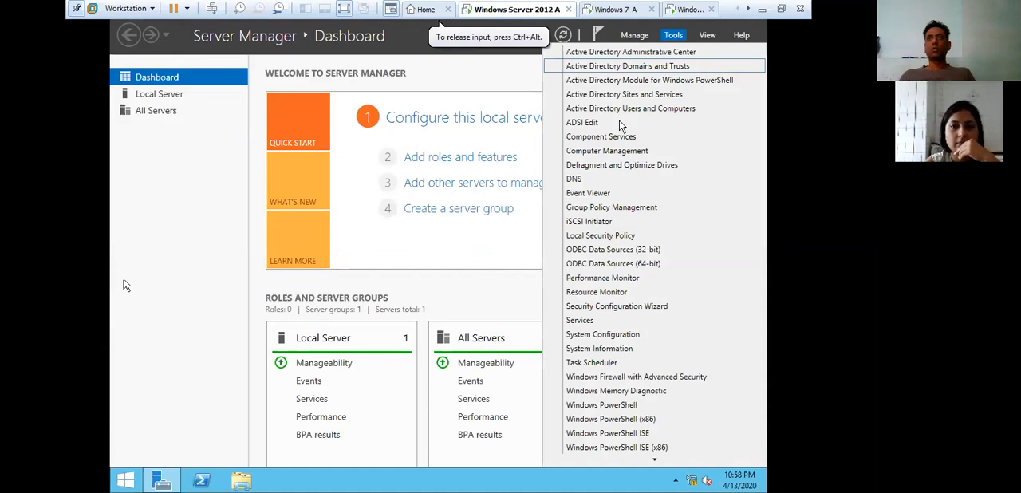
click(623, 109)
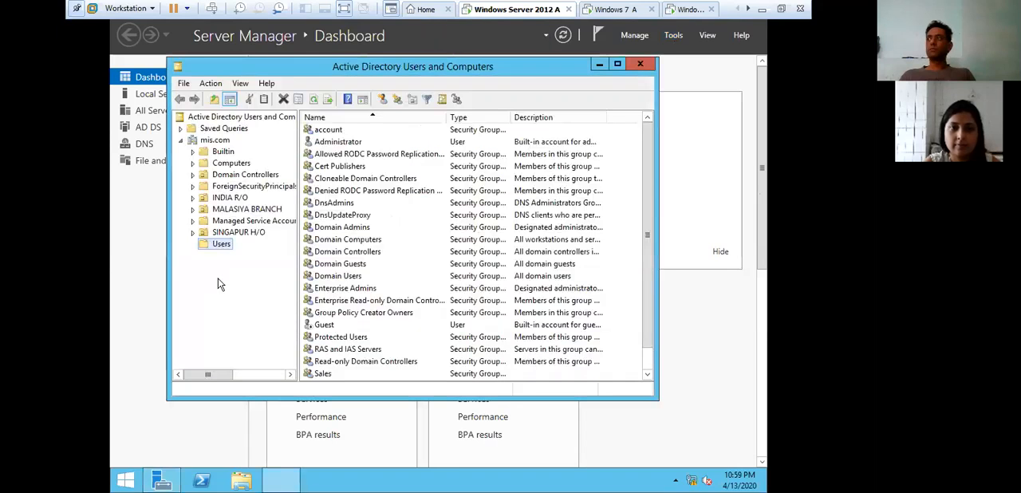
click(618, 63)
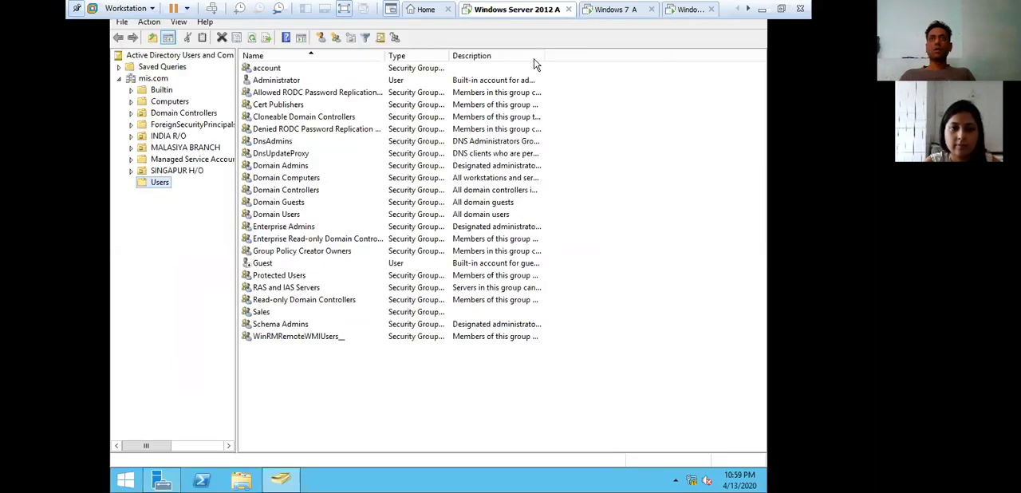
- Start a new user in the Users container of mis.com with first name Z1 and user logon name Z1
click(155, 184)
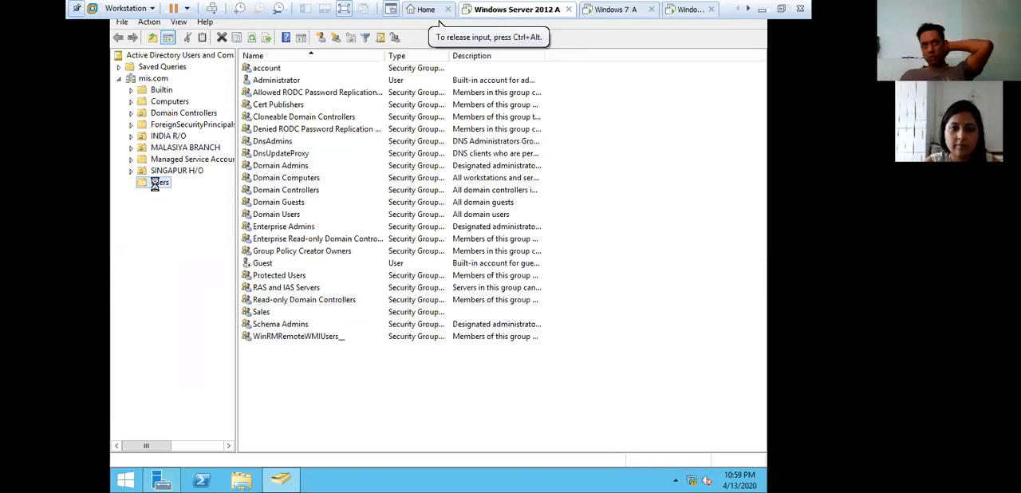
right_click(157, 184)
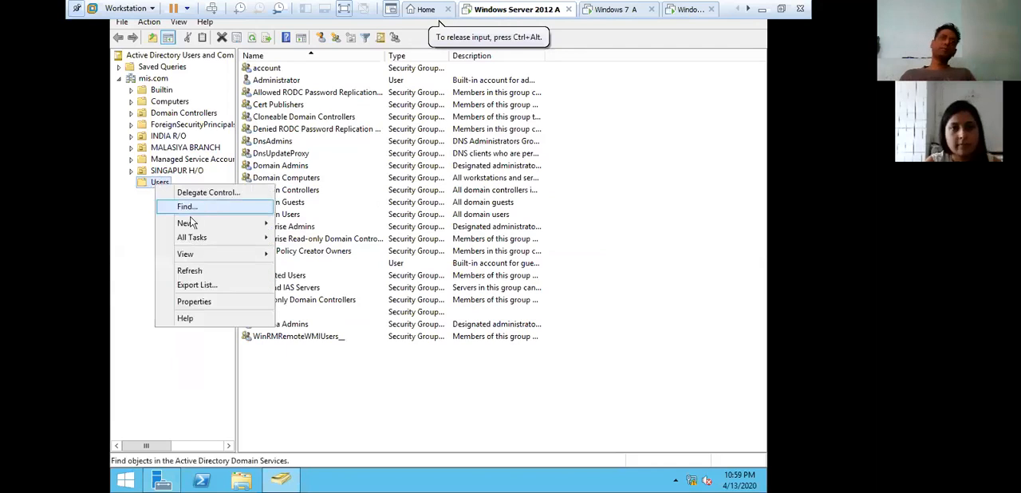
mouse_move(190, 223)
click(326, 337)
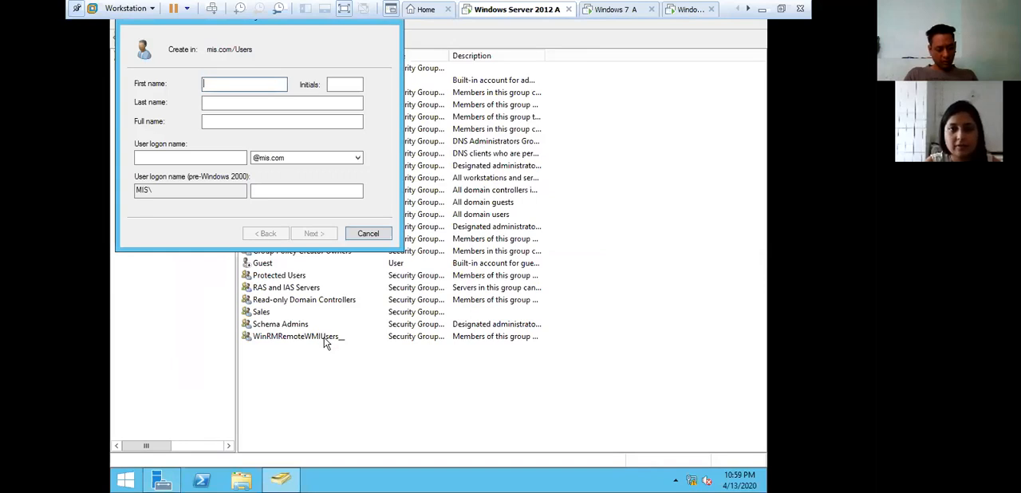
text(Z1)
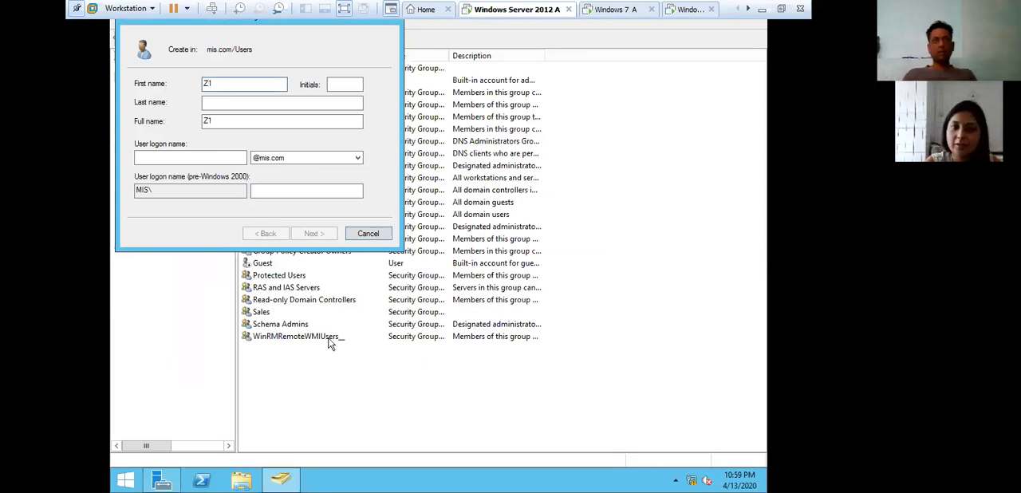
click(211, 156)
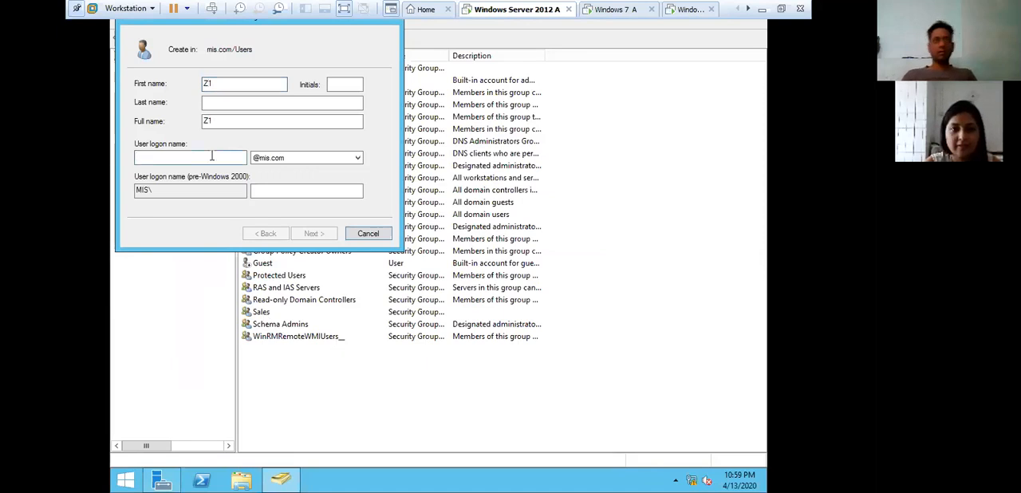
text(Z1)
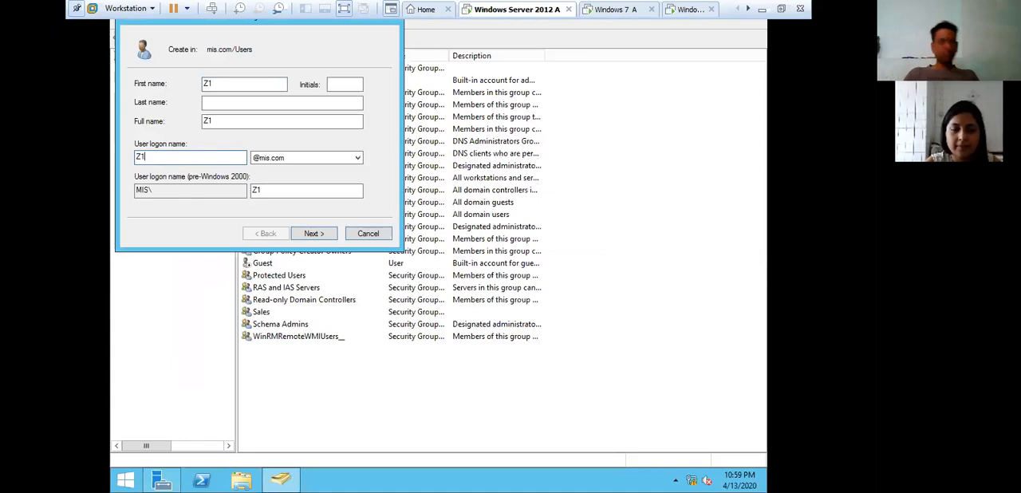
click(313, 233)
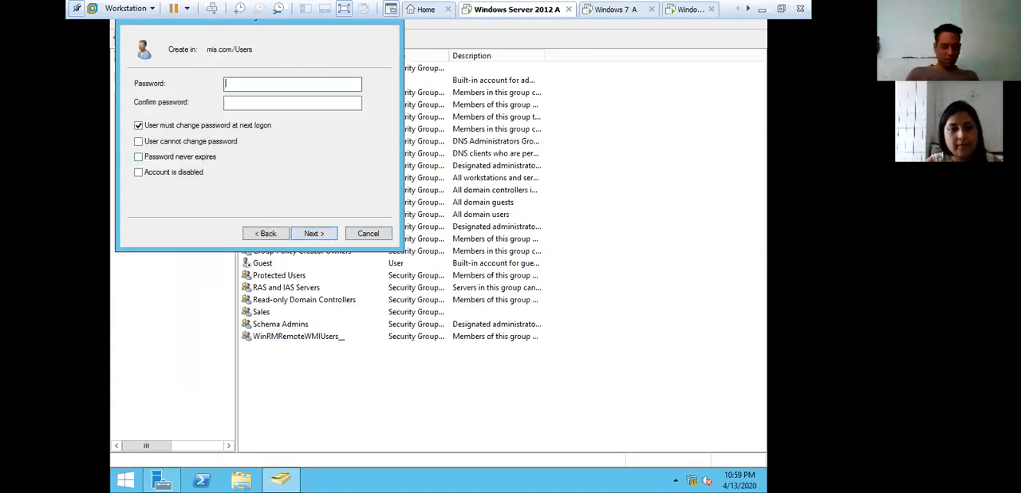
- Create the user with a confirmed password, no required change at next logon, User cannot change password and Password never expires
text(•••••••)
key(Tab)
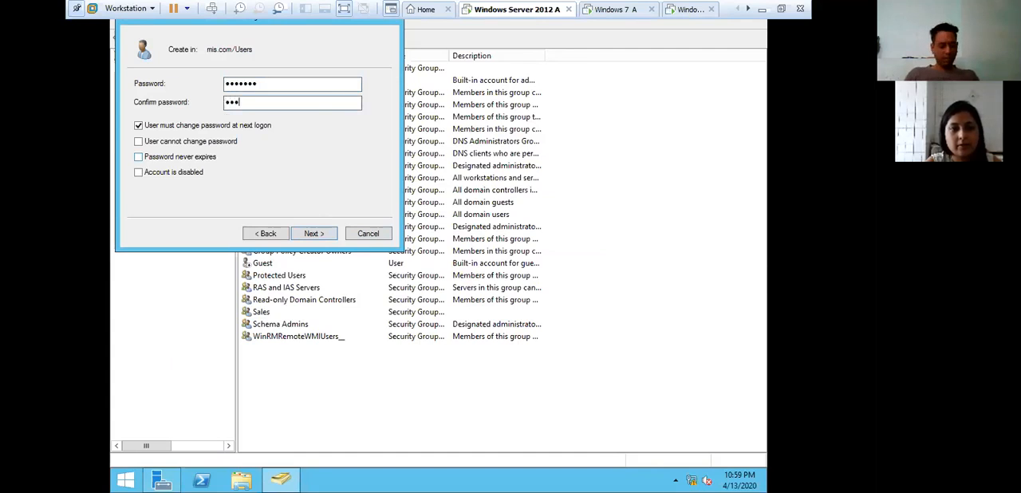
key(Tab)
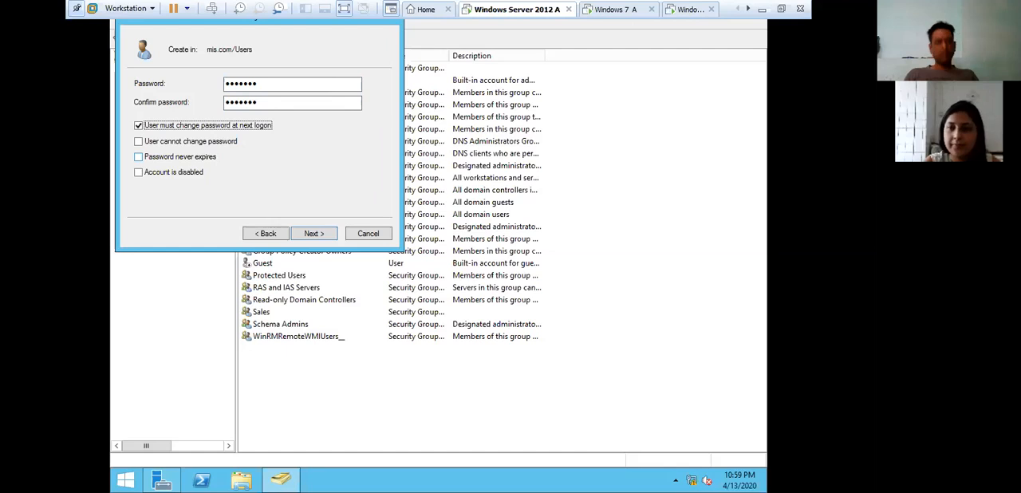
key(space)
key(Tab)
key(space)
key(Tab)
key(space)
key(Tab)
key(Tab)
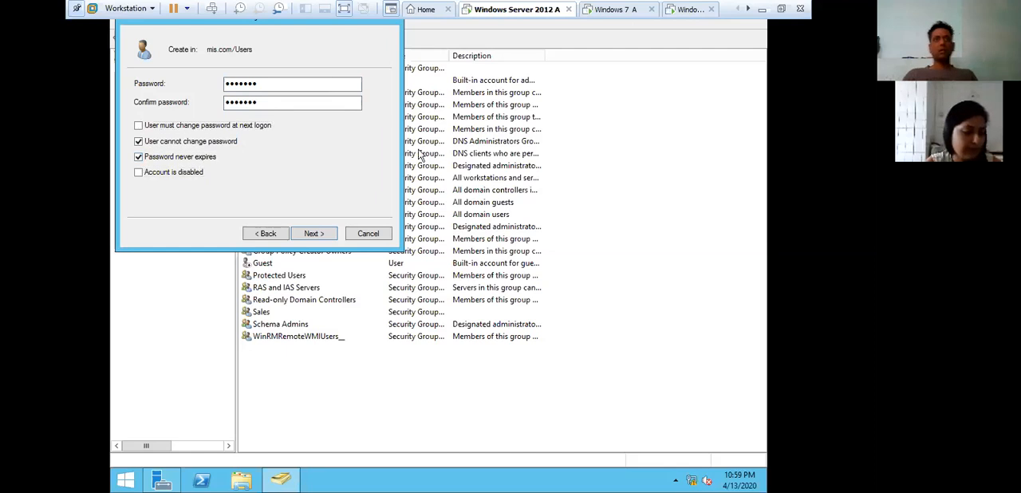
click(320, 231)
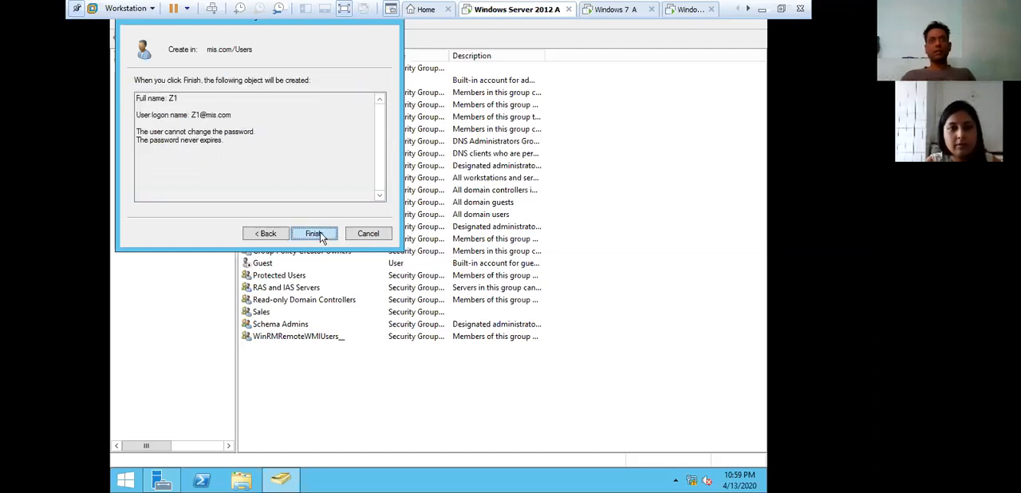
click(320, 231)
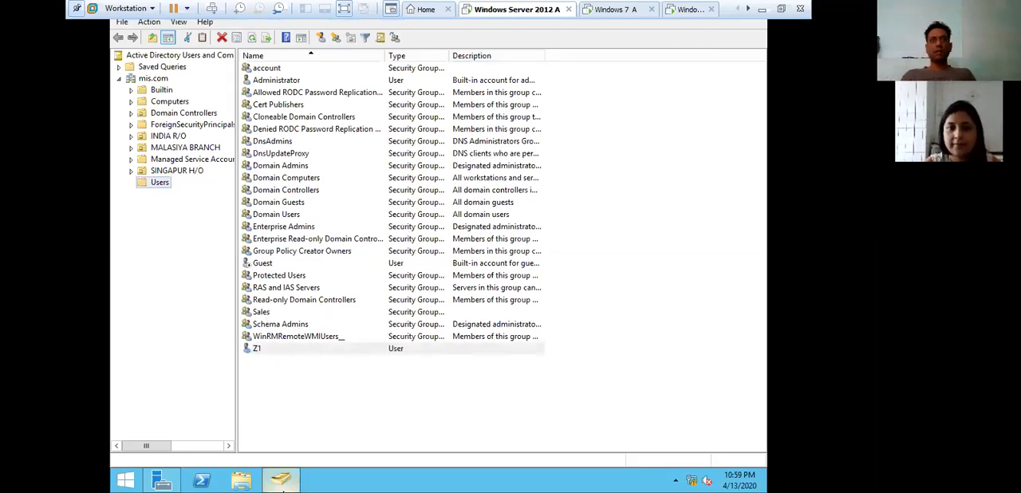
- Close the Active Directory Users and Computers console
right_click(289, 484)
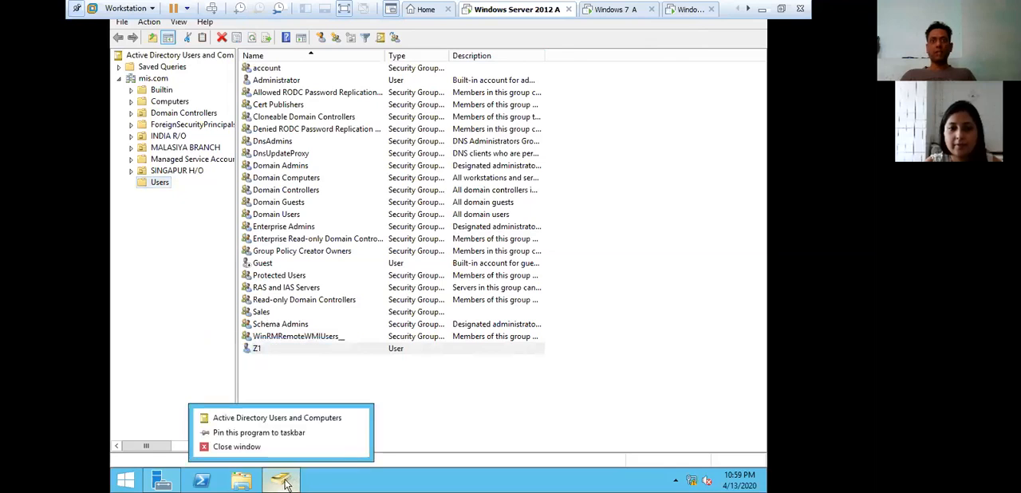
click(282, 446)
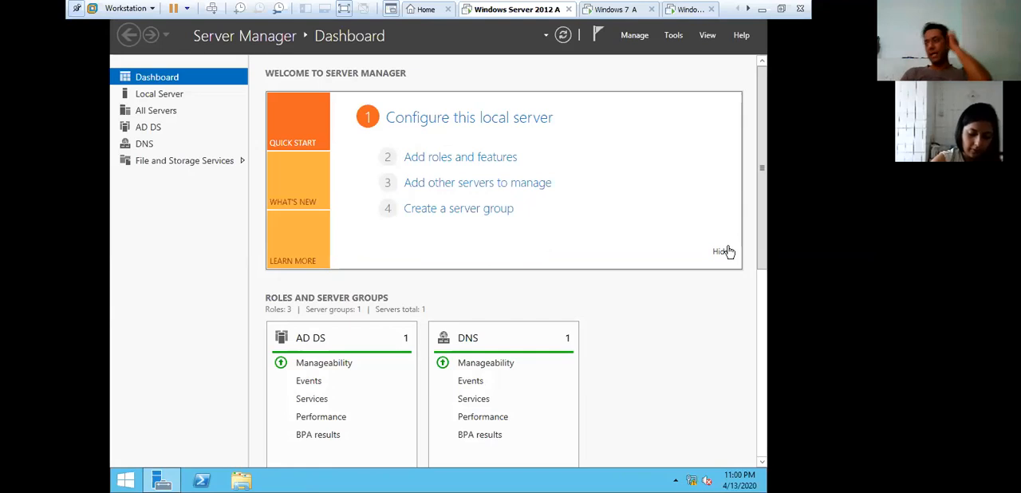
click(762, 10)
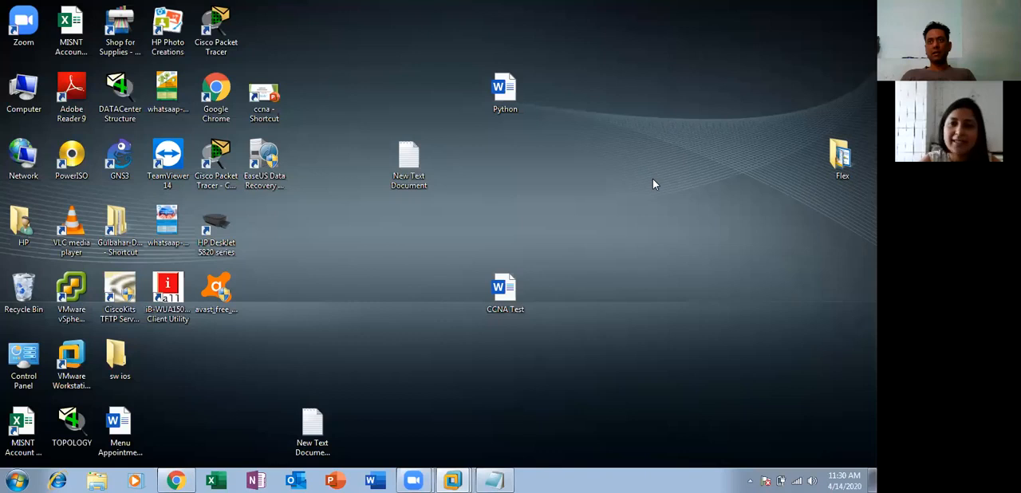
mouse_move(452, 478)
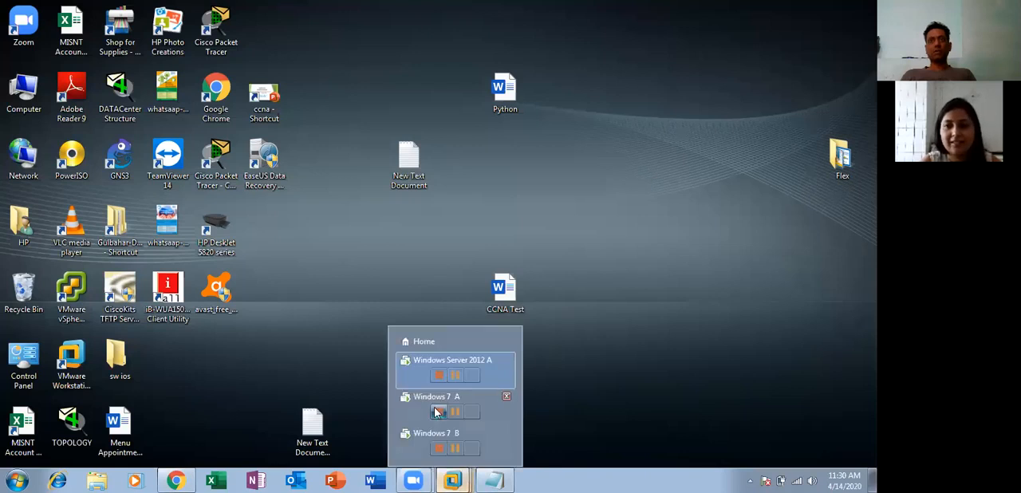
click(426, 364)
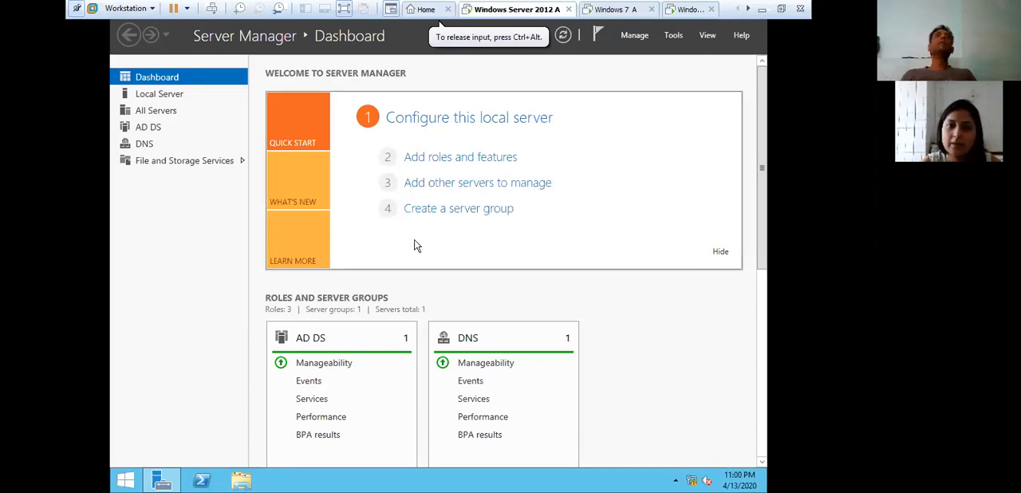
- Create a folder named mis on Local Disk (D:) of the server
key(super+e)
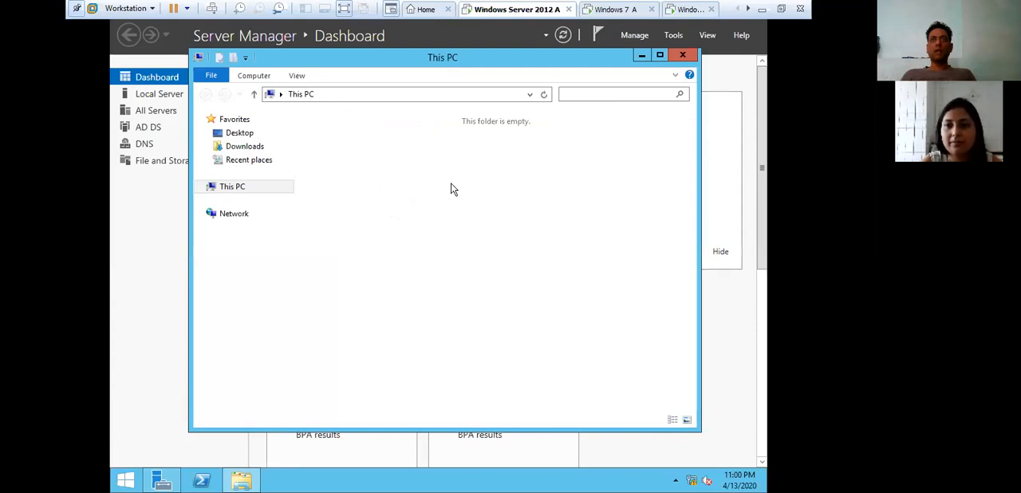
double_click(520, 275)
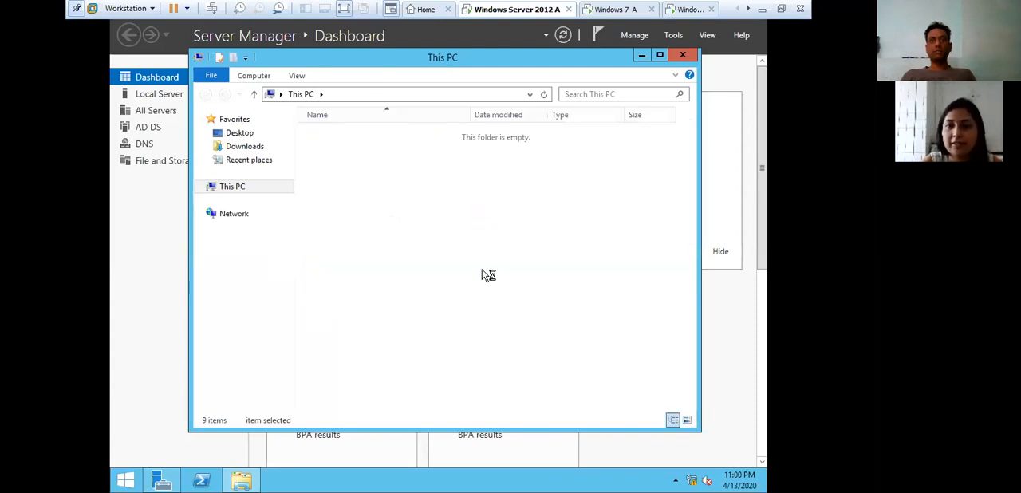
right_click(353, 229)
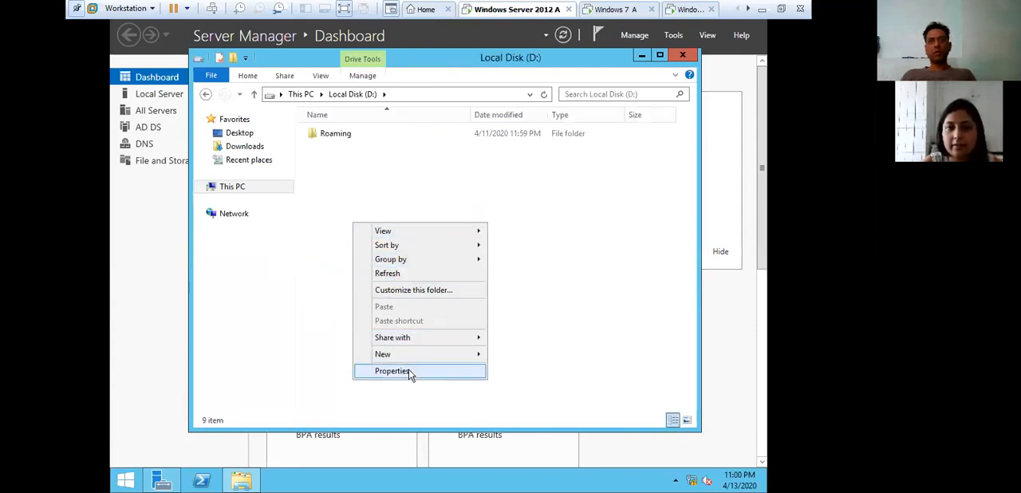
mouse_move(415, 361)
click(508, 356)
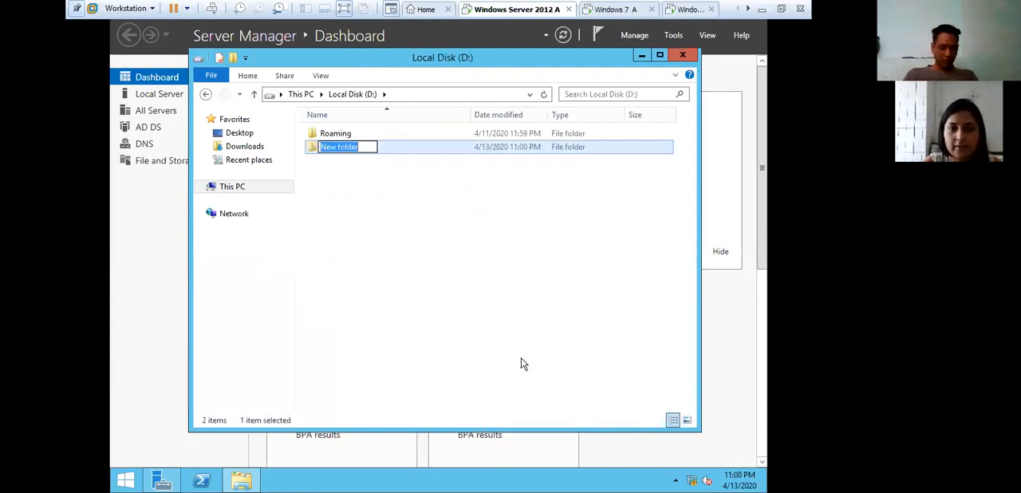
text(mis)
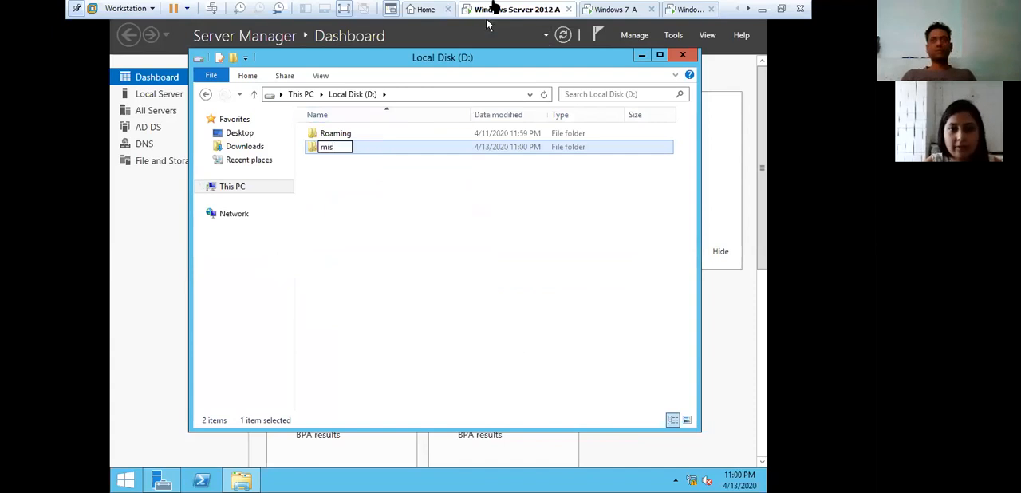
key(Return)
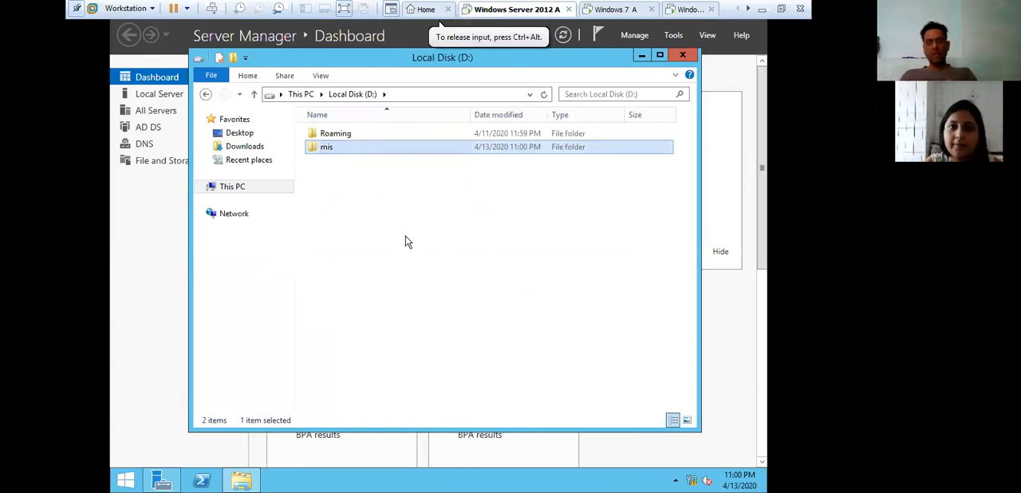
click(415, 233)
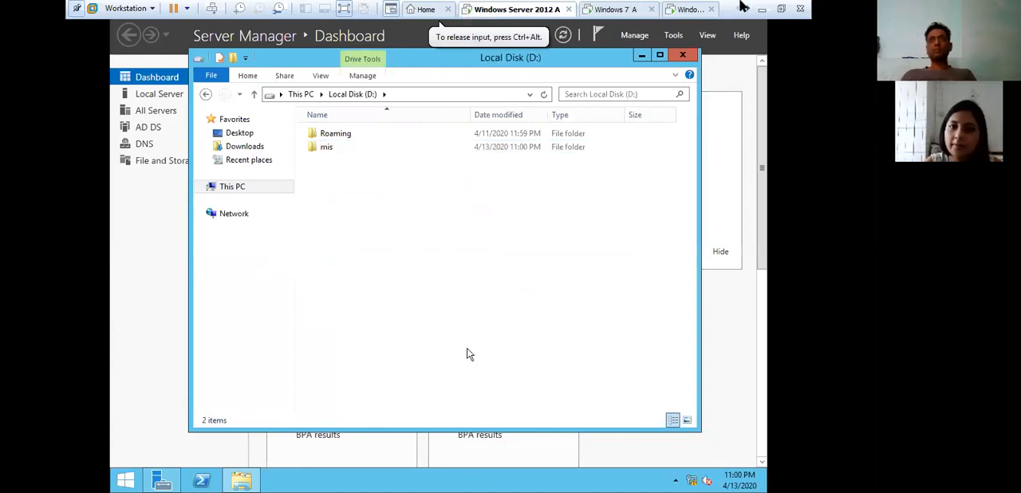
click(761, 10)
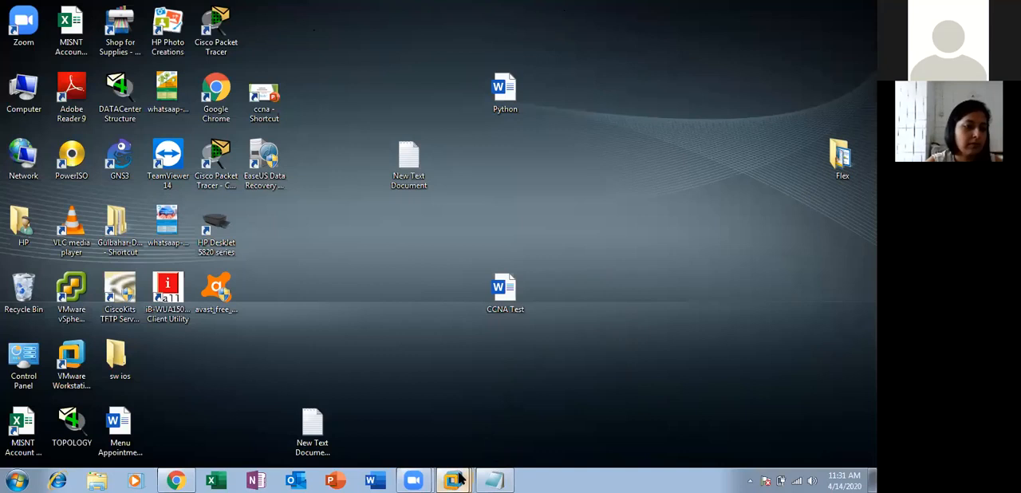
mouse_move(459, 477)
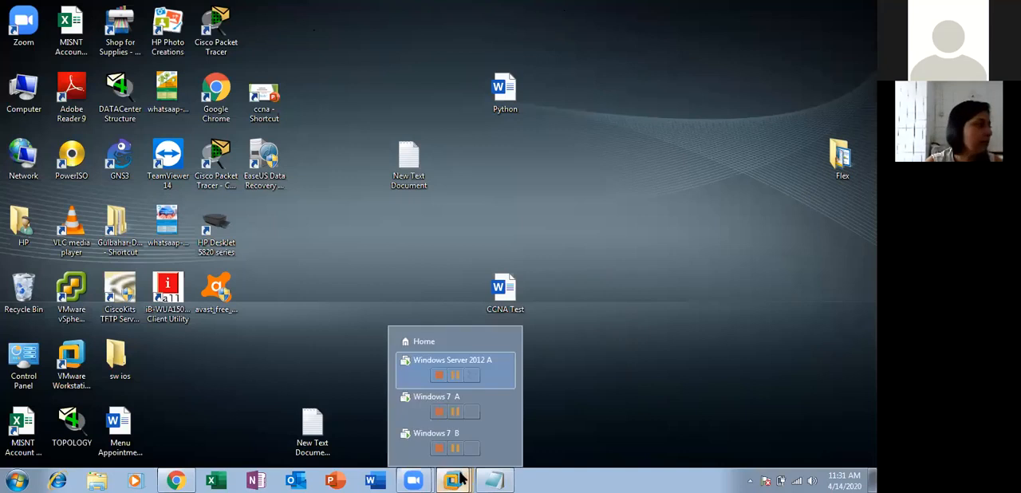
click(419, 375)
- Enable sharing of the mis folder on the server's Local Disk (D:) through Advanced Sharing
click(326, 152)
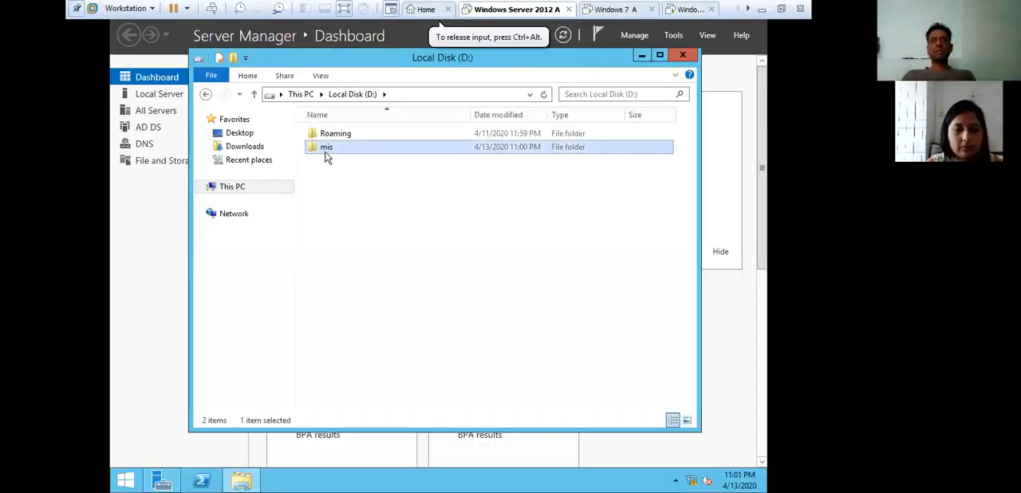
right_click(328, 148)
click(408, 337)
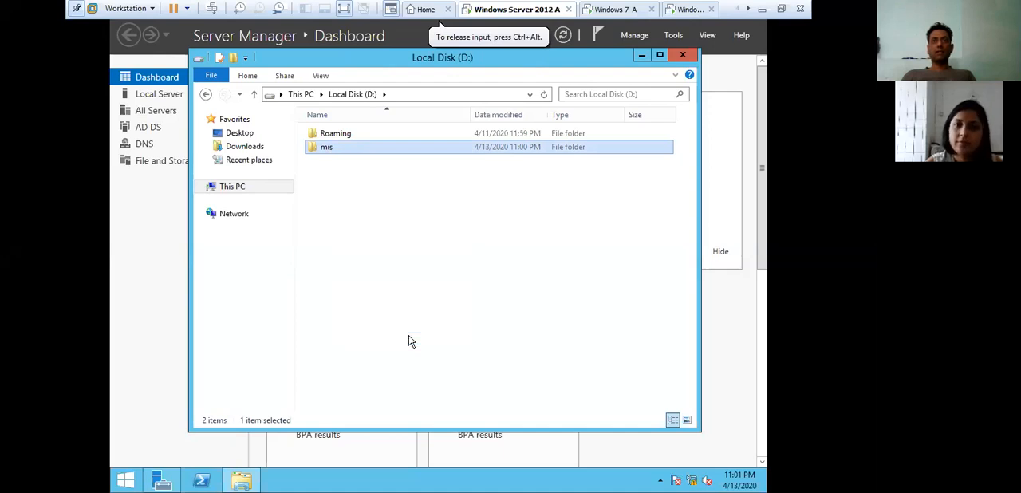
click(385, 178)
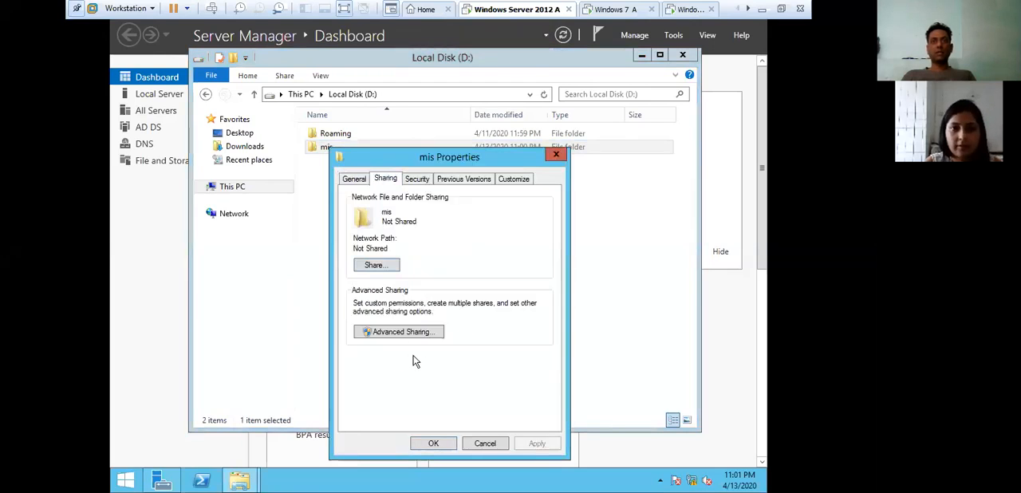
click(418, 332)
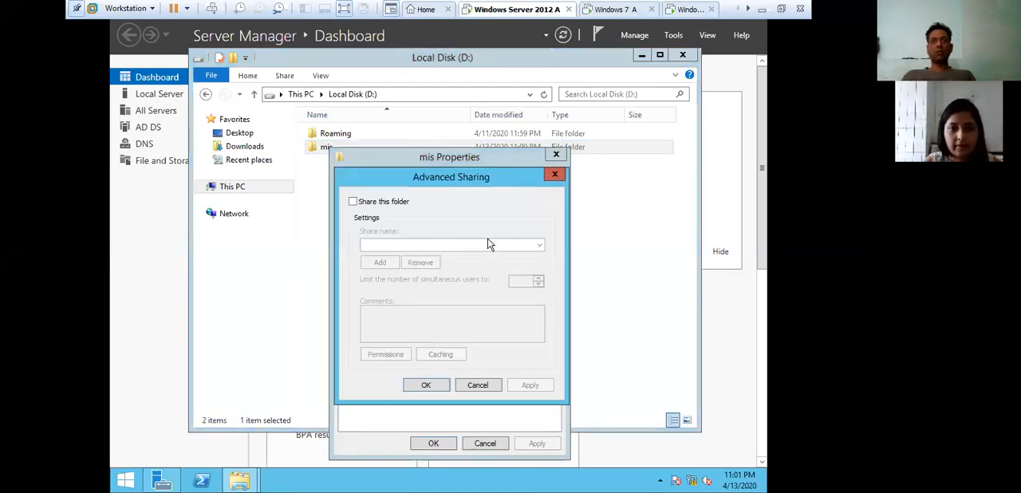
click(381, 202)
- Allow Full Control for Everyone in the mis share permissions, save the sharing settings and close the drive window
click(394, 355)
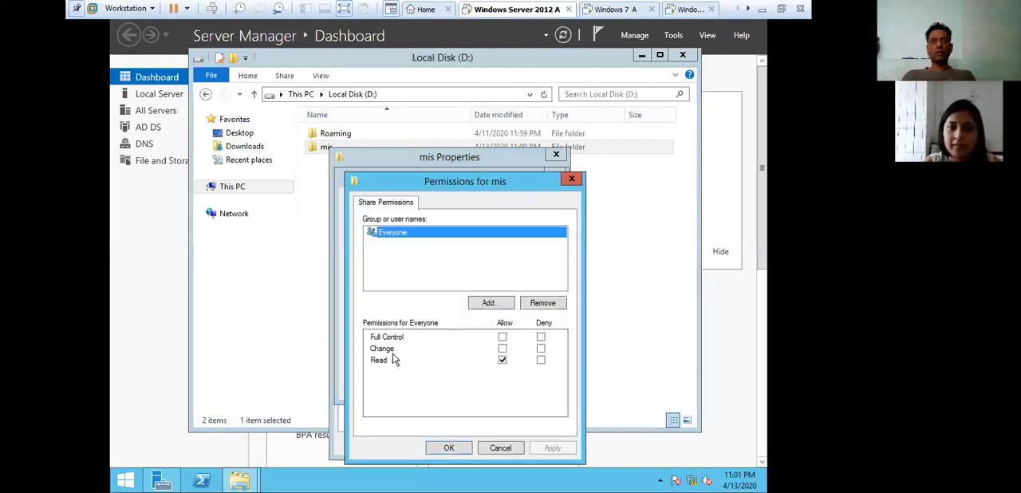
click(502, 336)
click(569, 450)
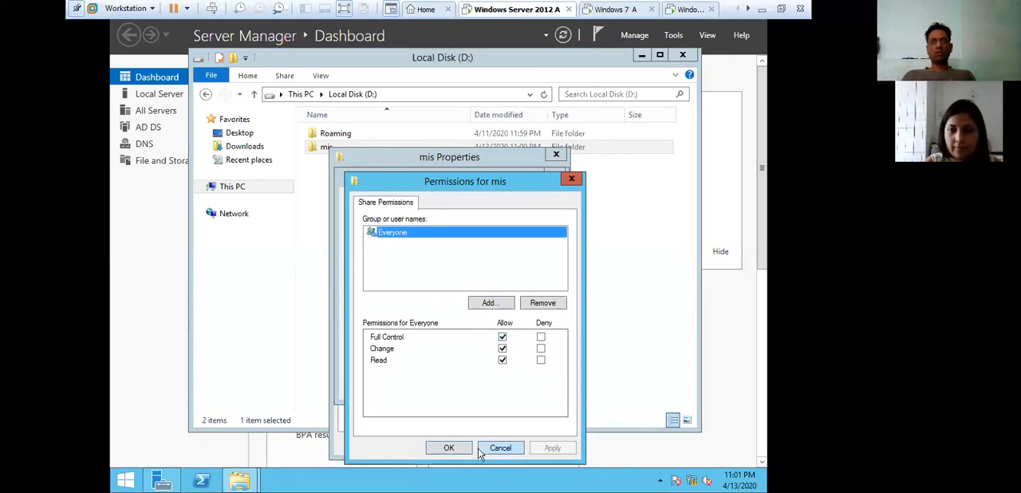
click(454, 448)
click(425, 385)
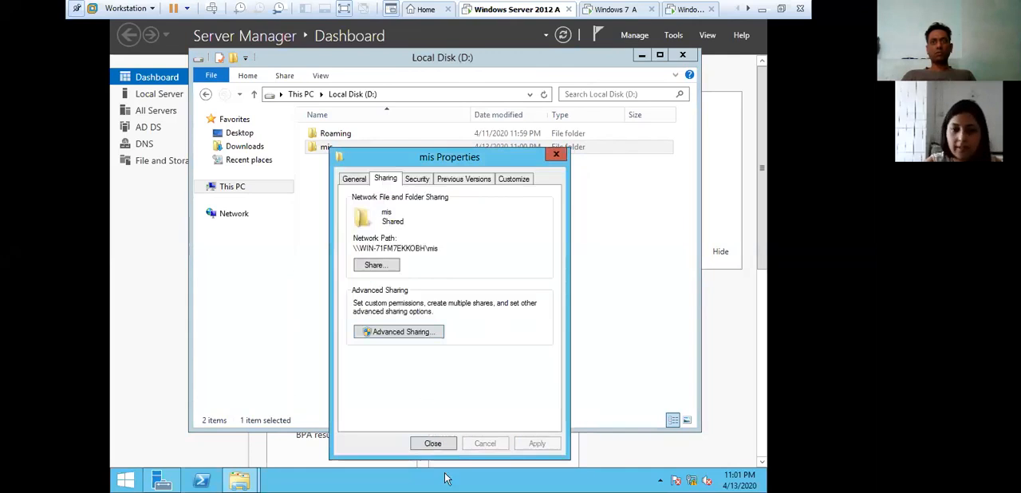
click(434, 441)
click(394, 305)
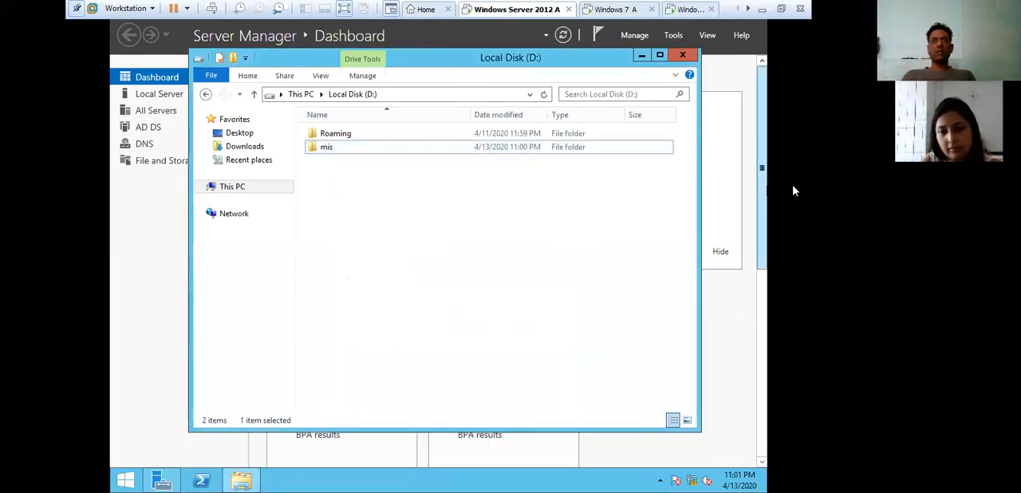
click(682, 55)
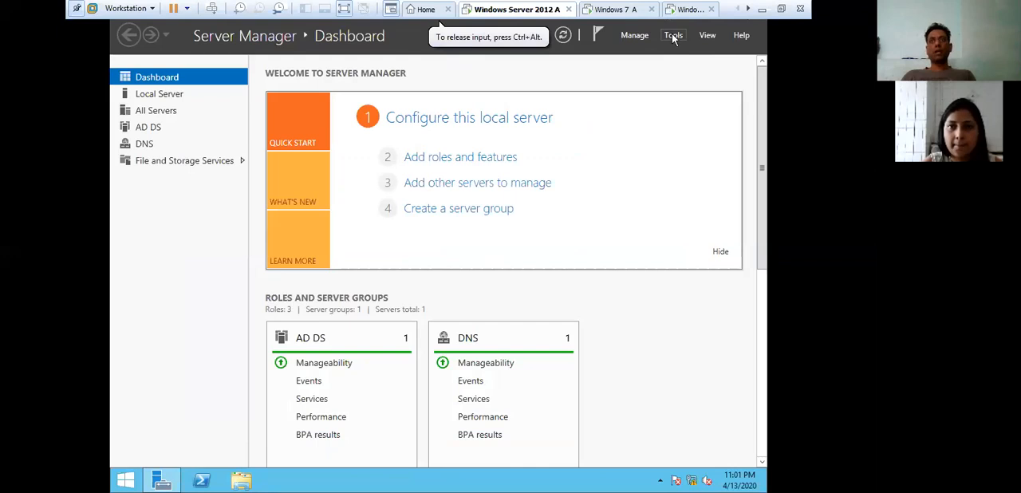
- Set the profile path of user Z1 to 10.0.0.1\mis\Z1 in Active Directory Users and Computers
click(672, 35)
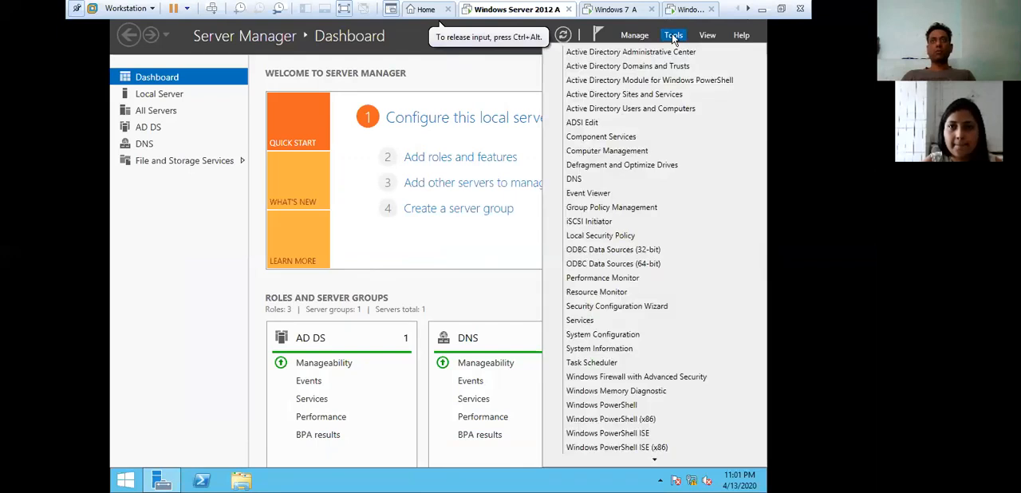
click(659, 113)
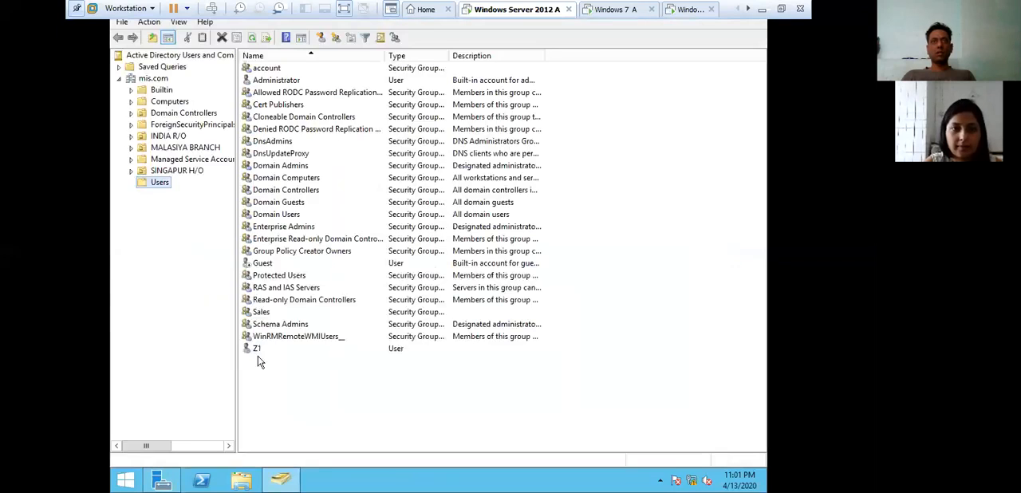
click(260, 348)
right_click(264, 351)
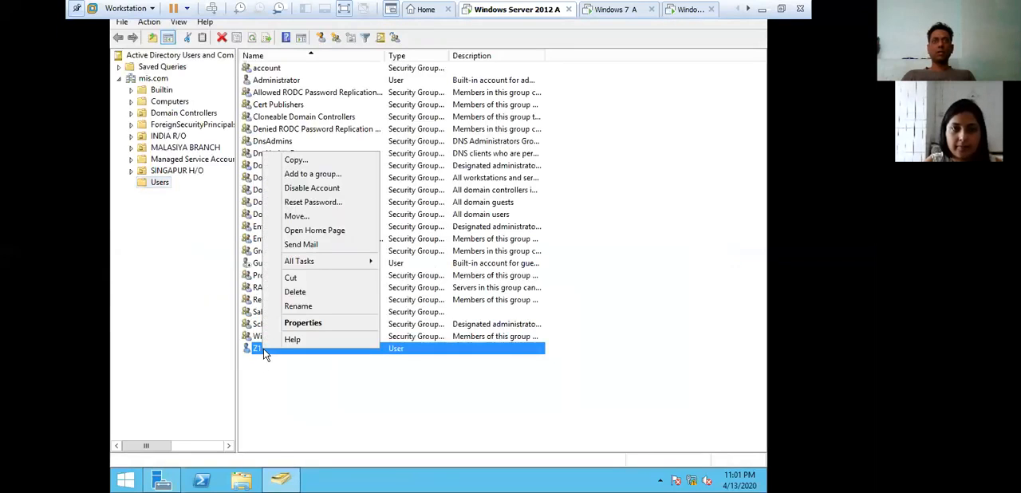
click(295, 323)
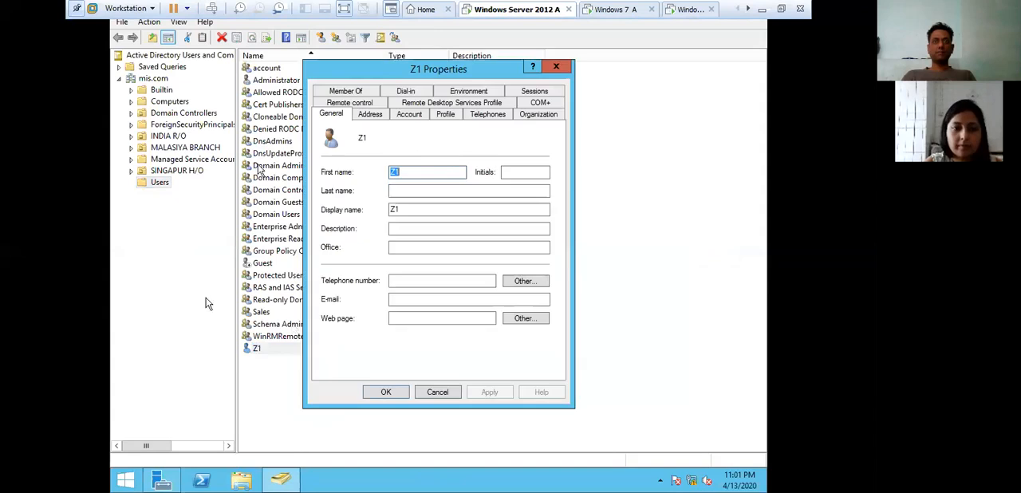
click(447, 115)
click(422, 150)
text(10.0.0.1\mis\Z1)
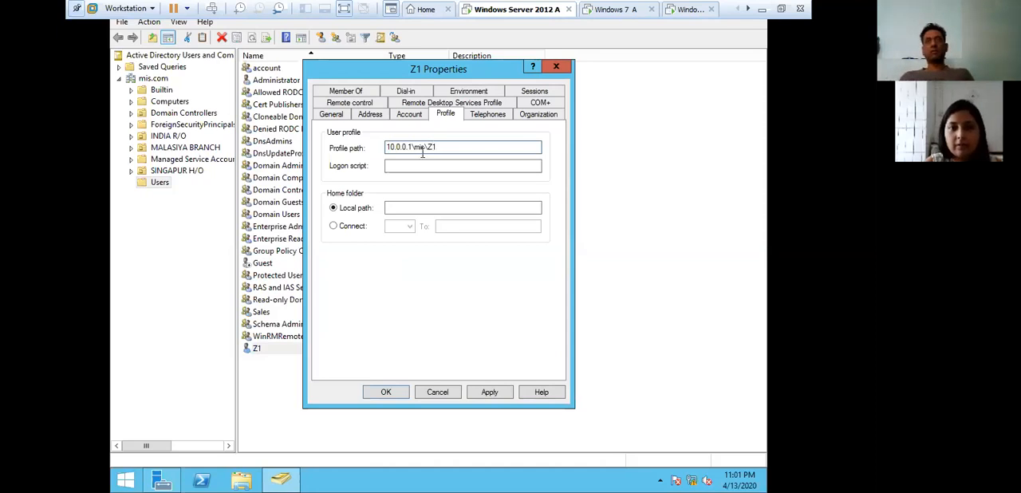
click(492, 392)
click(391, 391)
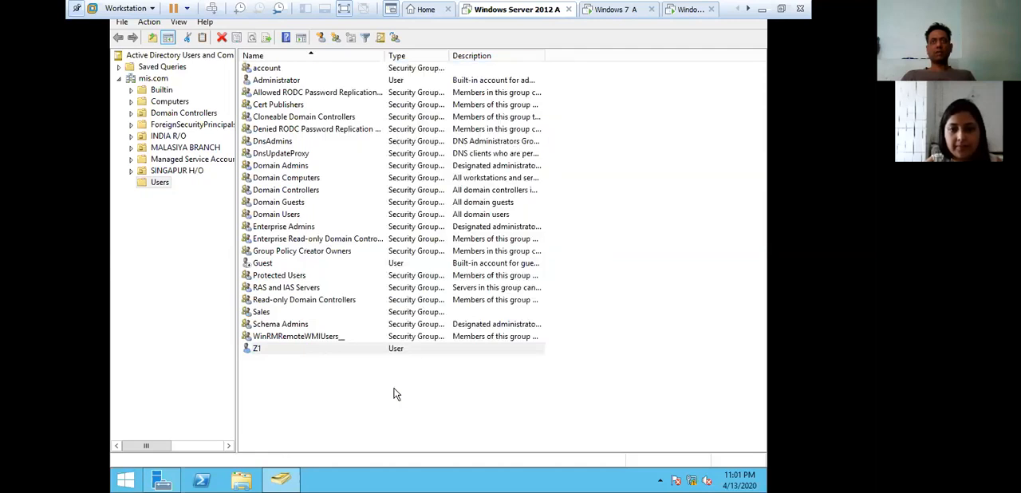
- Refresh the Server Manager dashboard and the mis.com domain in Active Directory Users and Computers
click(280, 482)
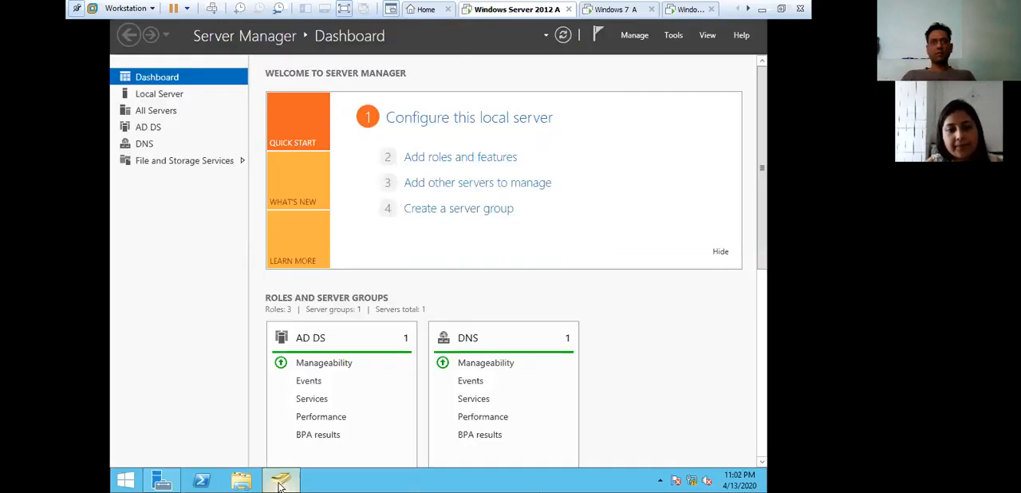
click(563, 38)
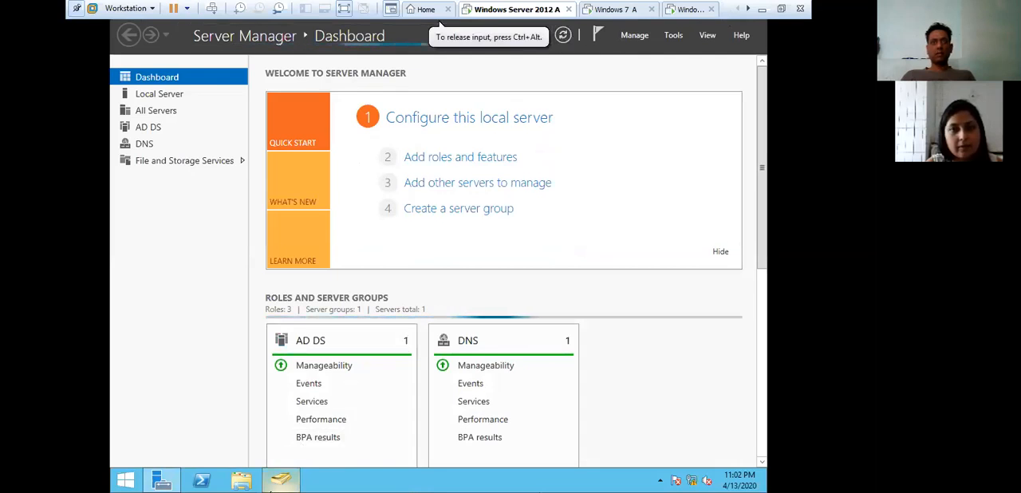
click(275, 483)
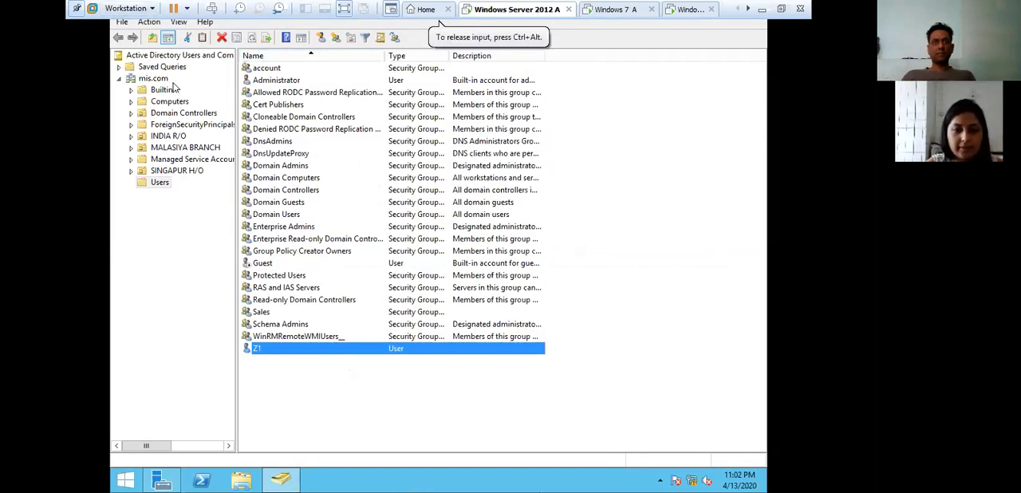
click(153, 78)
click(223, 39)
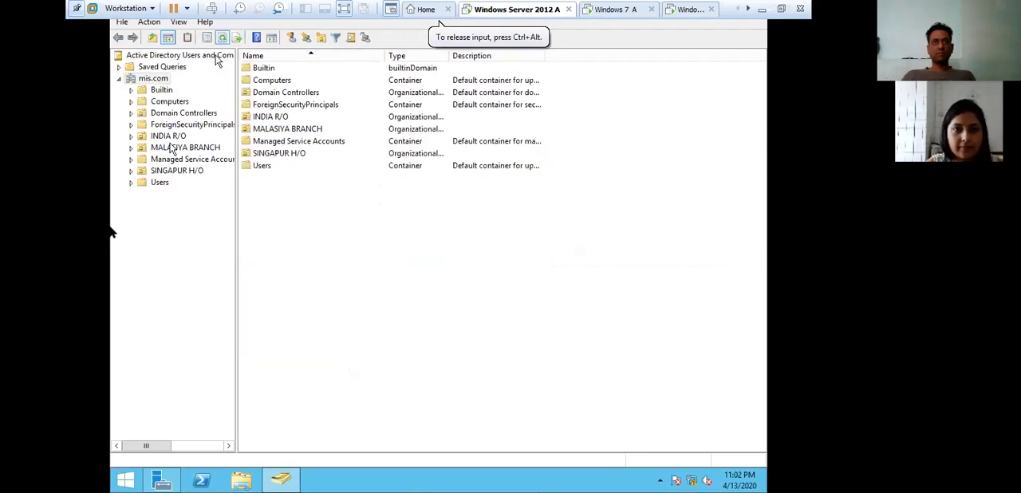
- Review the saved profile path of user Z1 in the Users container and close the console
click(153, 185)
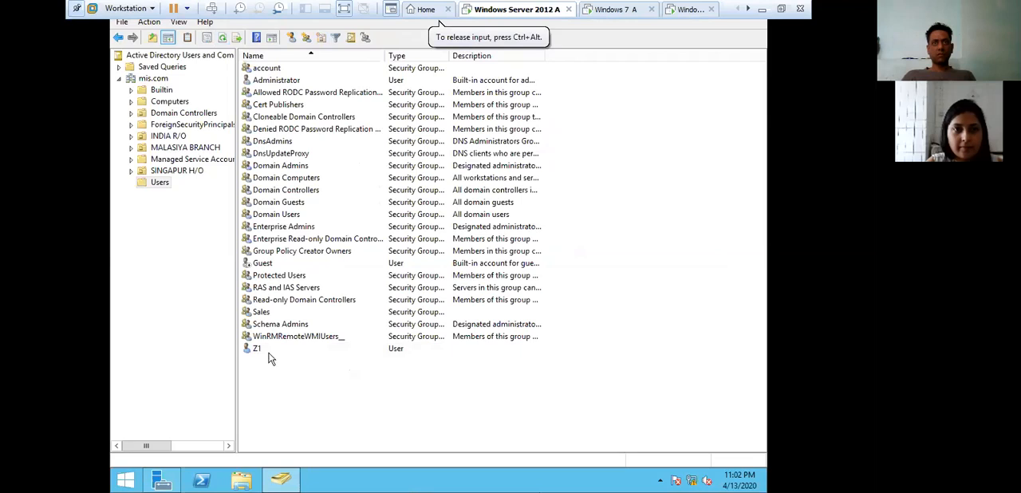
click(257, 349)
right_click(270, 349)
click(308, 324)
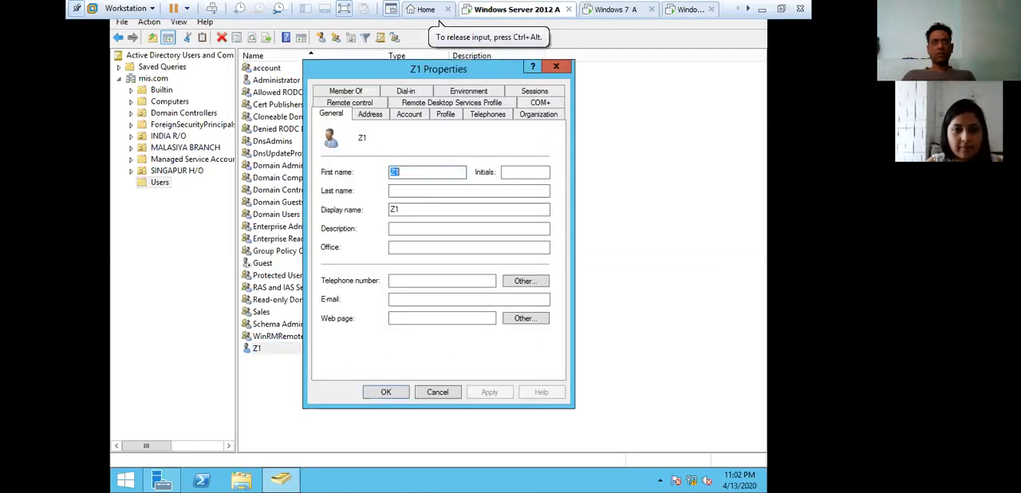
click(445, 114)
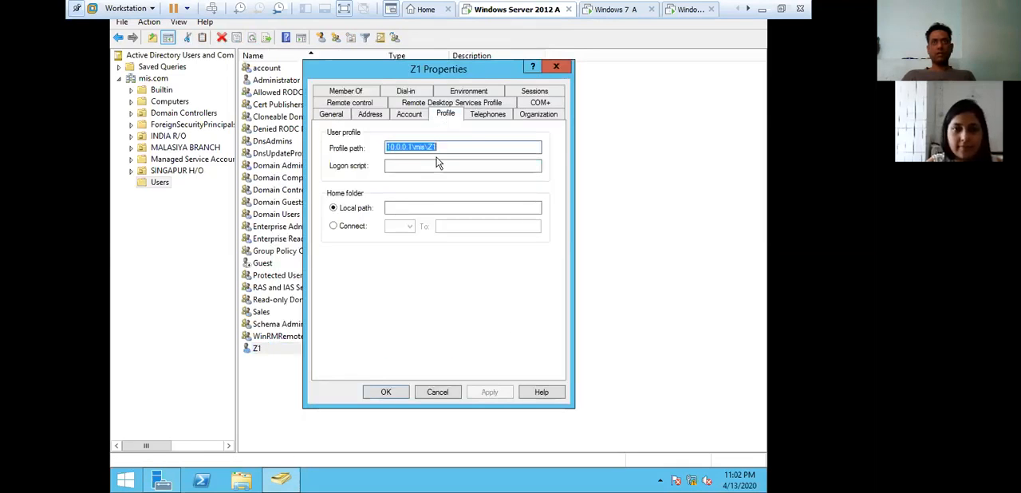
click(556, 66)
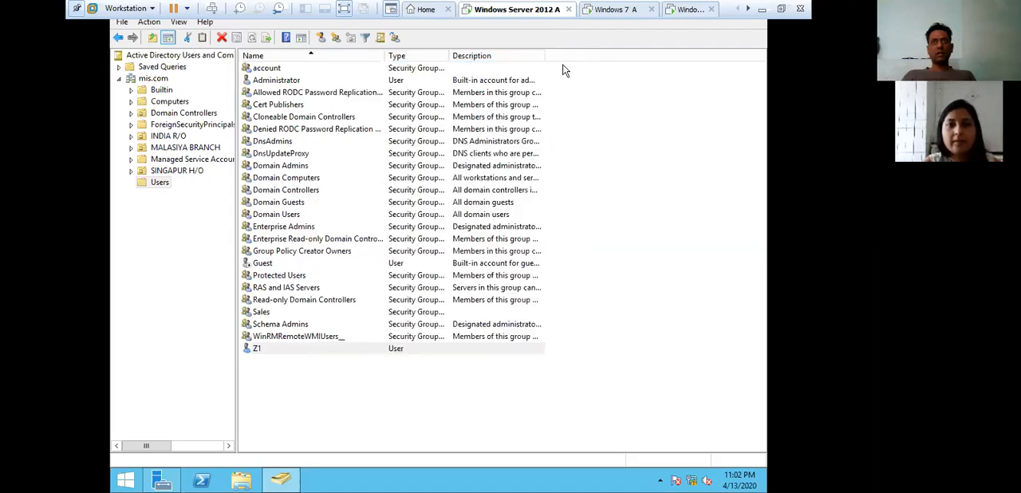
key(alt+F4)
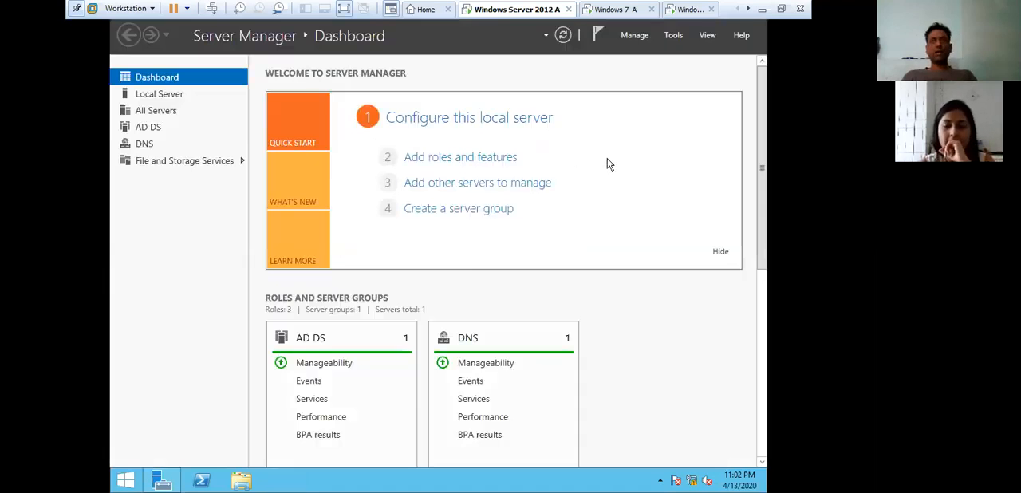
- Switch to the Windows 7 A virtual machine and bring up its logon screen
click(616, 8)
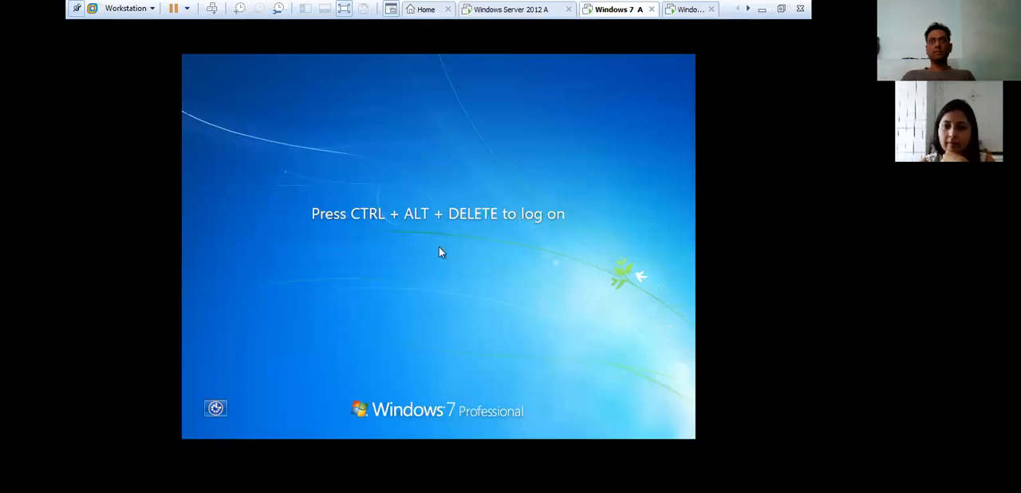
click(478, 57)
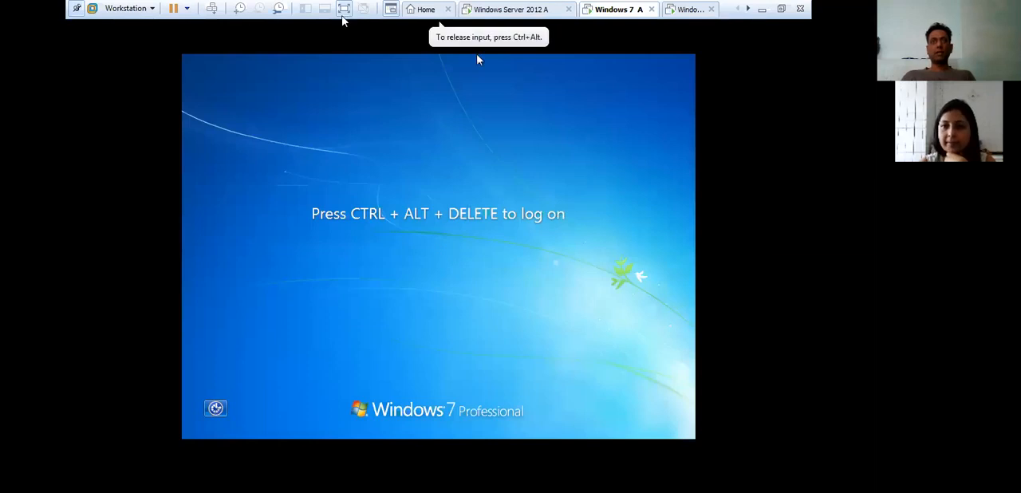
click(212, 9)
click(442, 313)
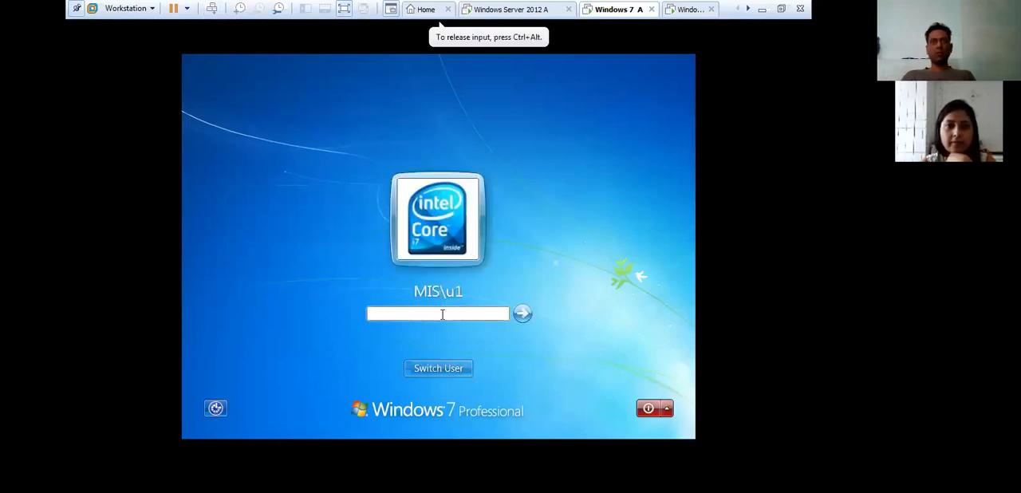
text(•)
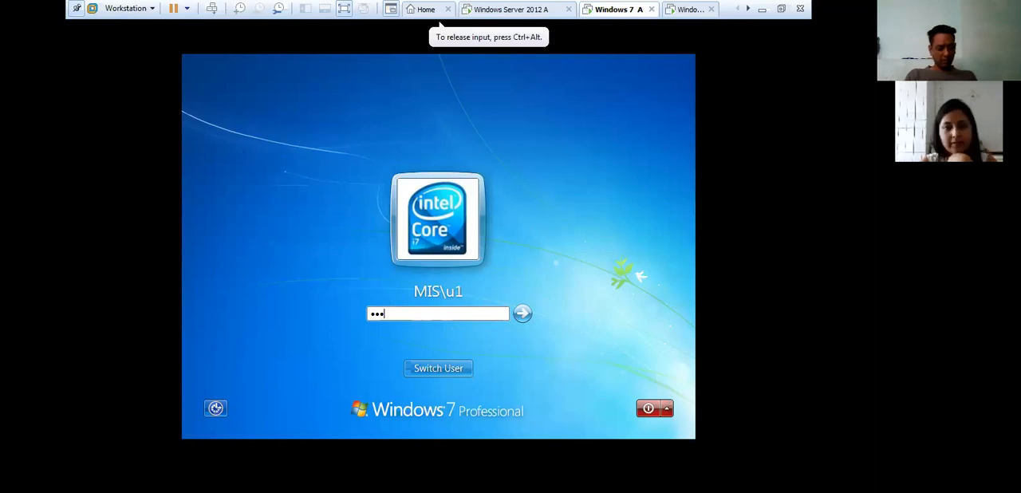
text(••••••)
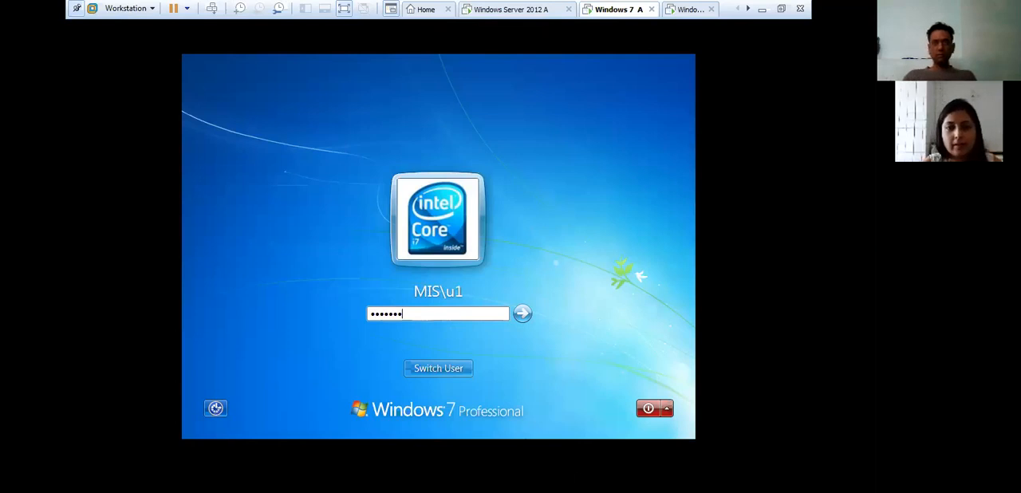
- Switch to another user and log on to the MIS domain as z1 with the account password
click(440, 369)
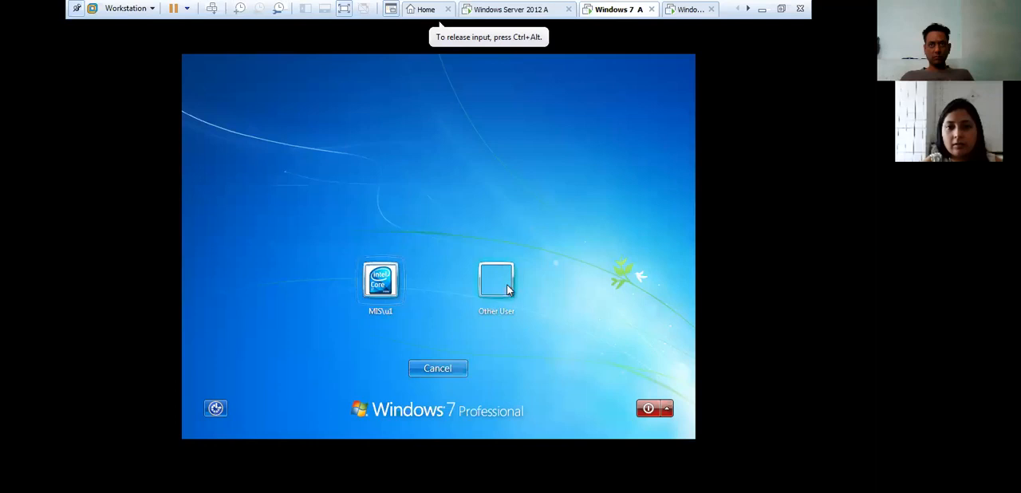
click(503, 287)
click(443, 275)
text(z1)
key(Tab)
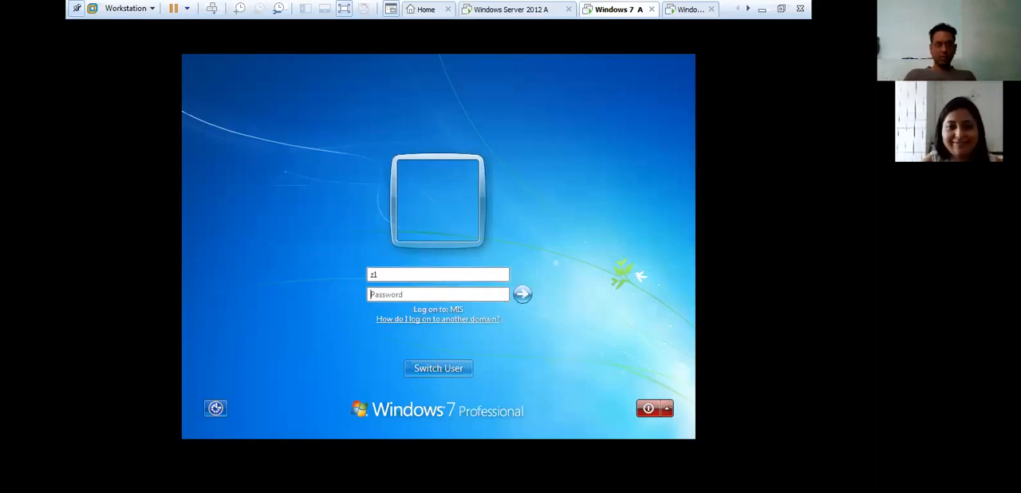
text(•)
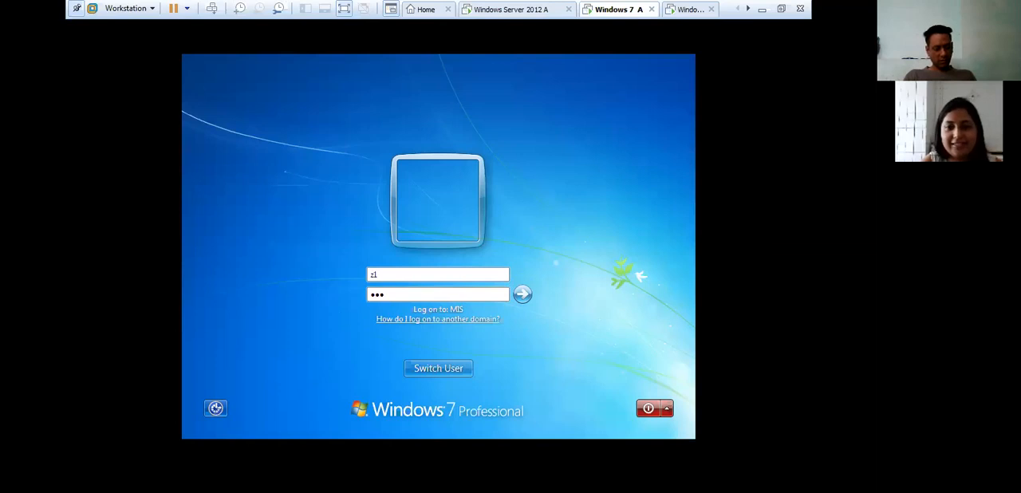
key(Return)
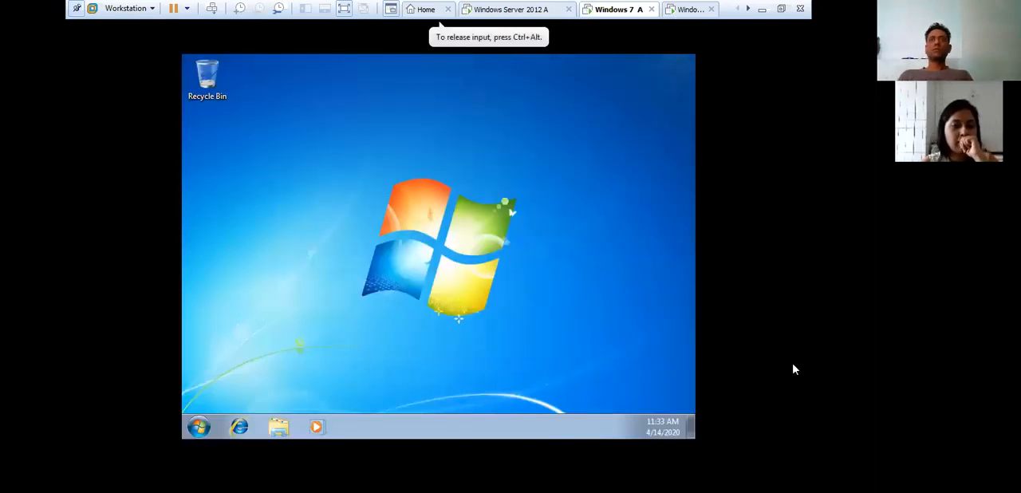
- Open the Computer system properties in the z1 session on the Windows 7 client
click(199, 427)
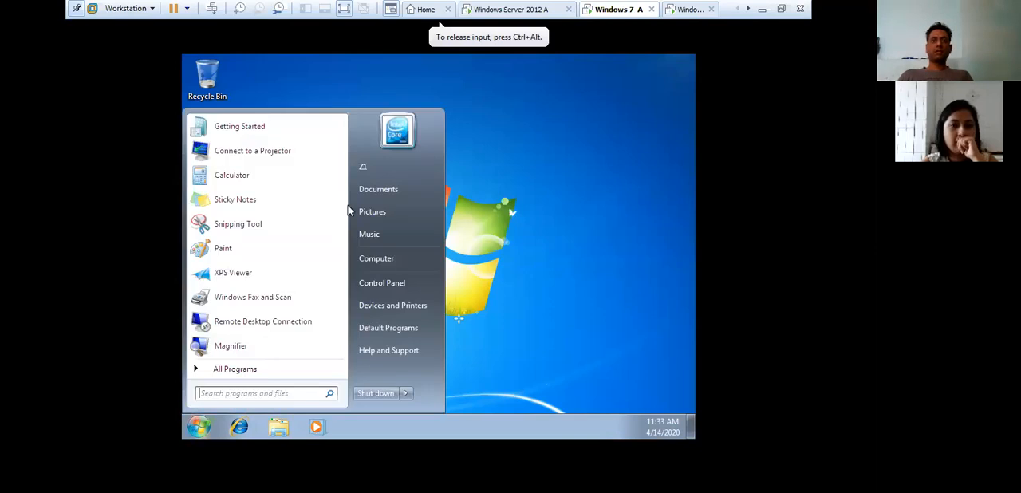
right_click(387, 259)
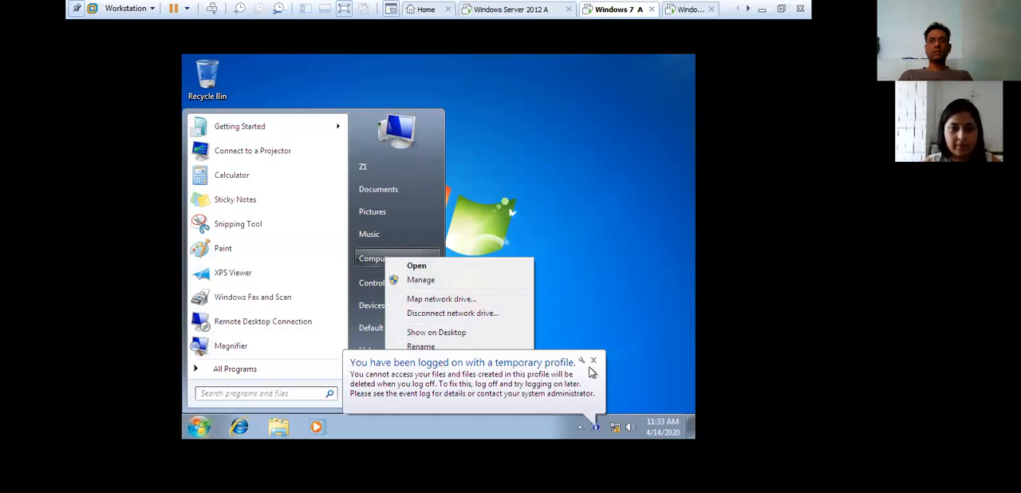
click(591, 371)
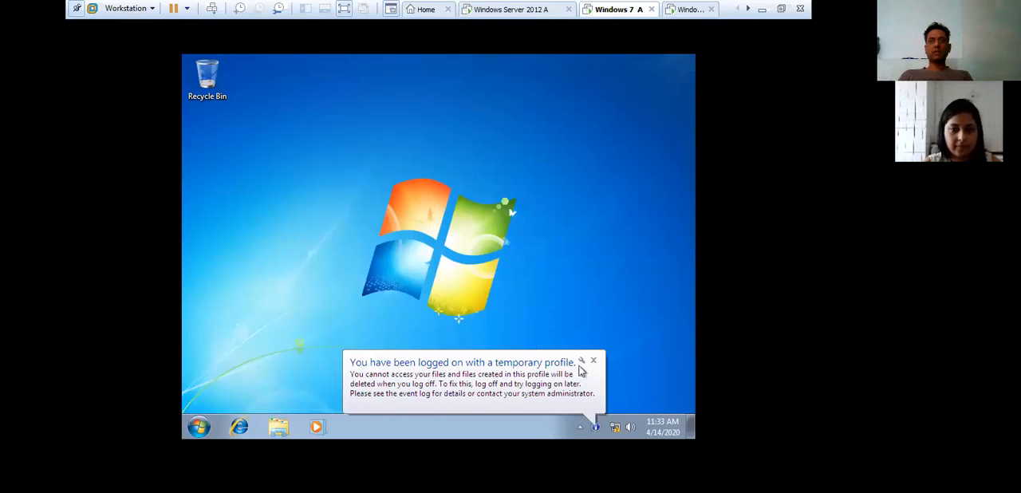
click(199, 429)
right_click(402, 264)
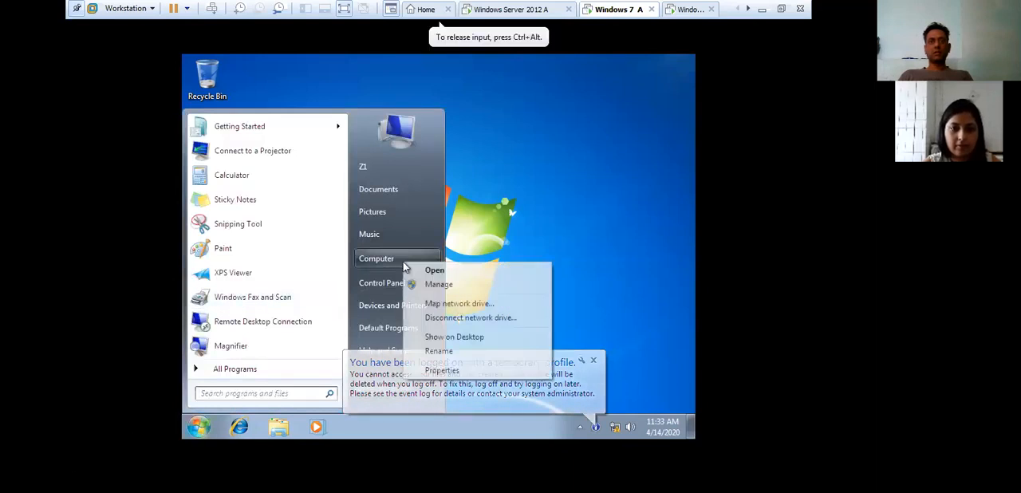
click(447, 370)
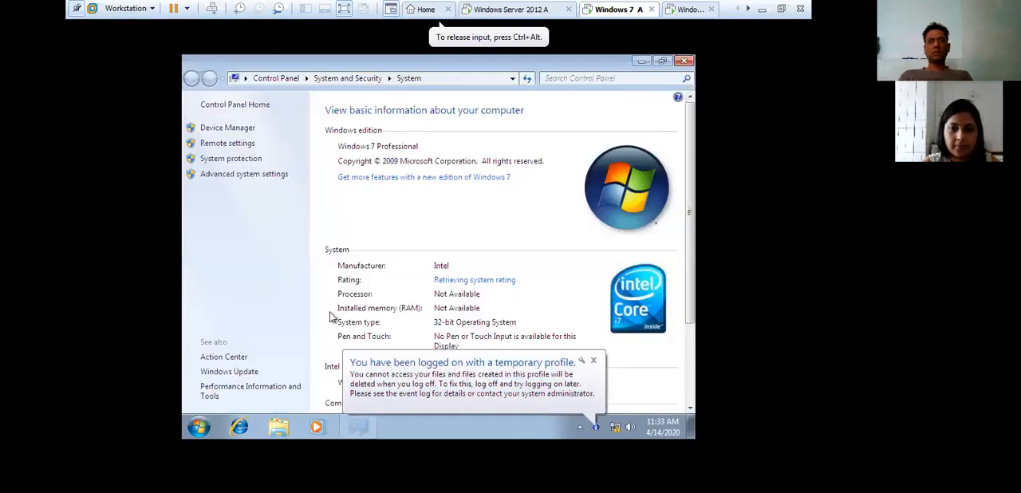
- Open the advanced system settings, authorising them with the administrator account and its password
click(260, 174)
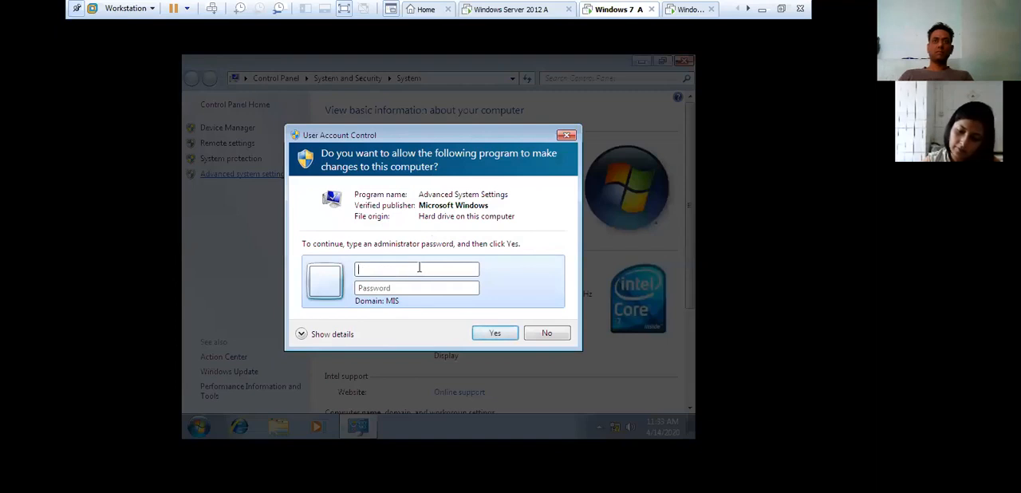
key(BackSpace)
text(administrator)
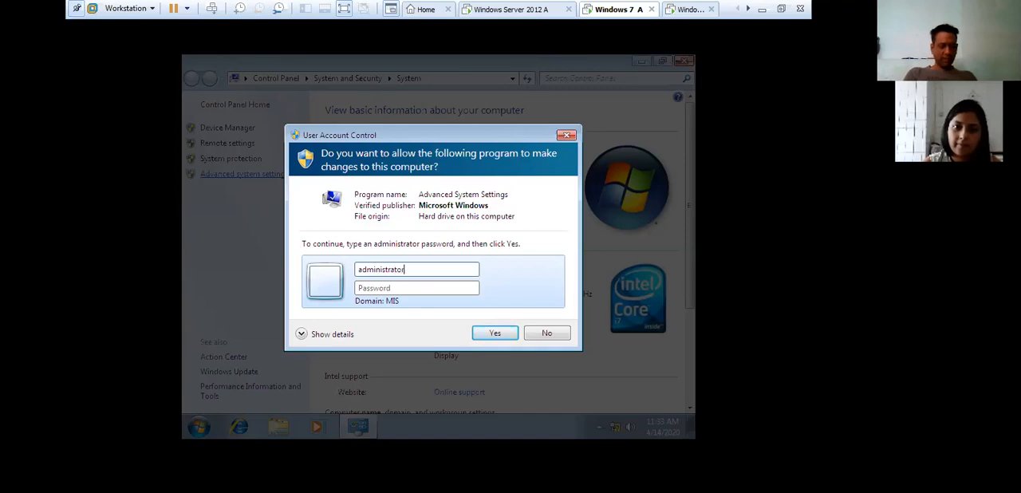
text(****)
key(Return)
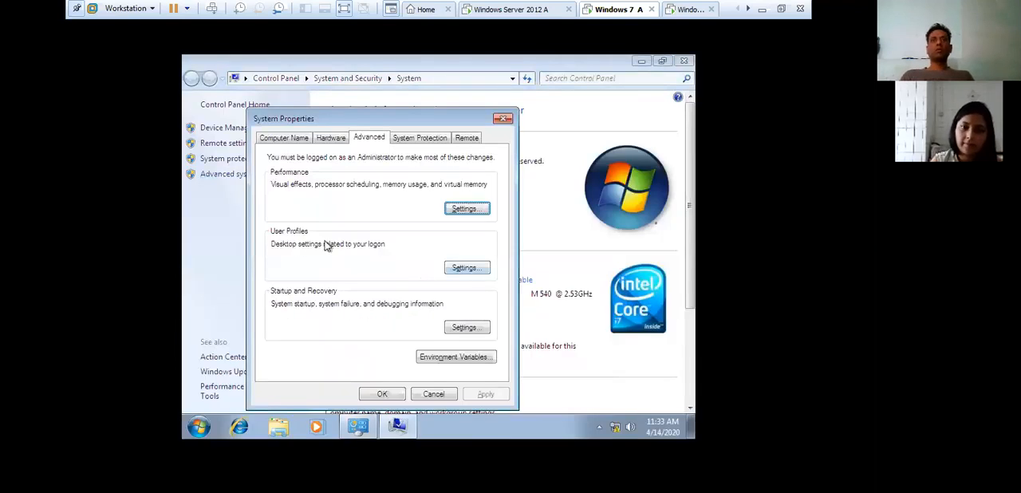
- Examine the type and status of the MIS\u1 and MIS\z1 entries in User Profiles, and close System Properties
click(472, 271)
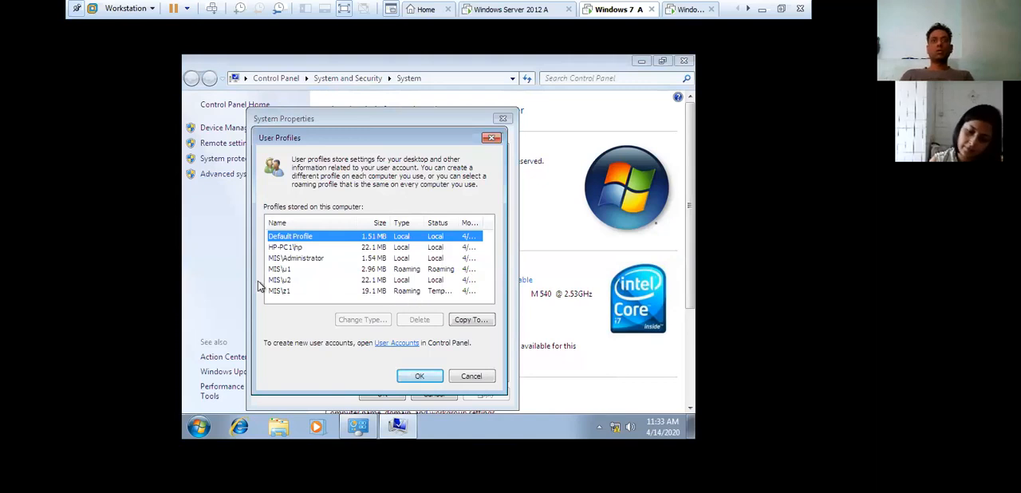
click(279, 270)
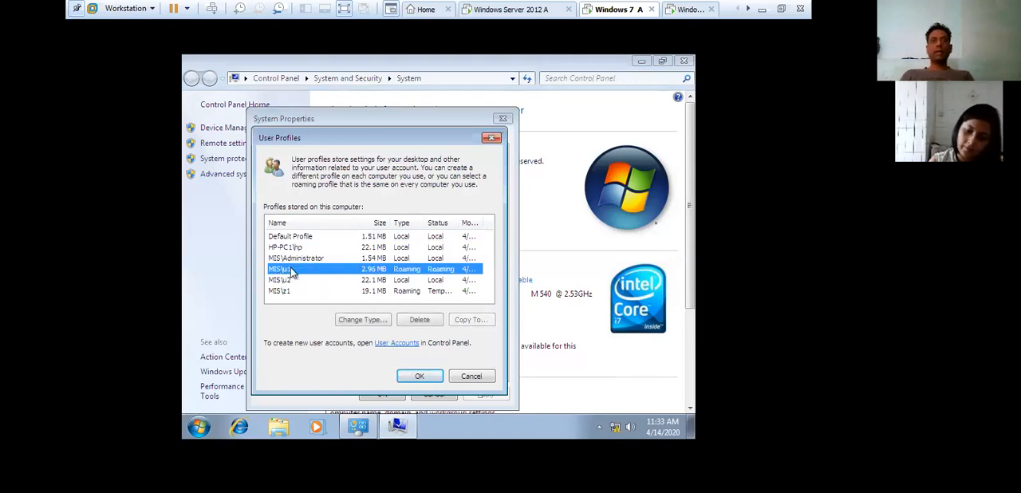
click(381, 293)
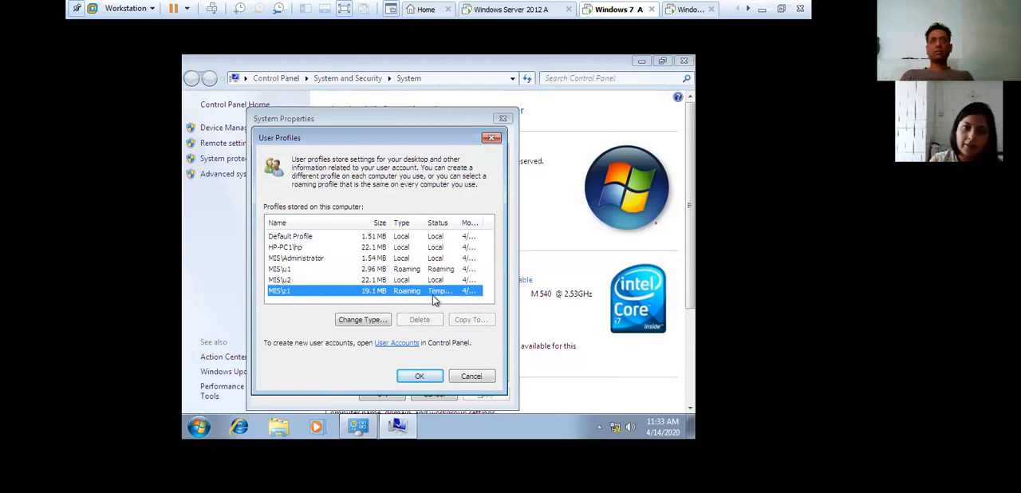
click(491, 139)
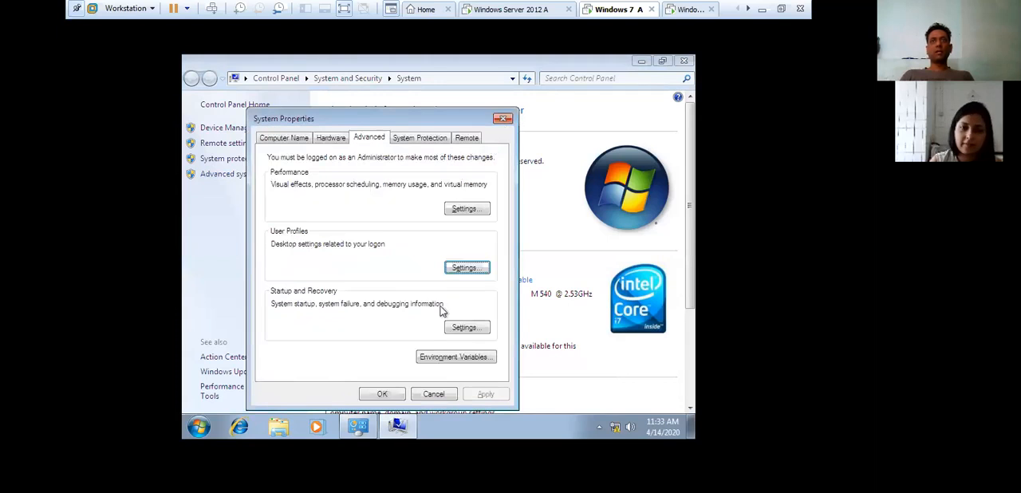
click(386, 397)
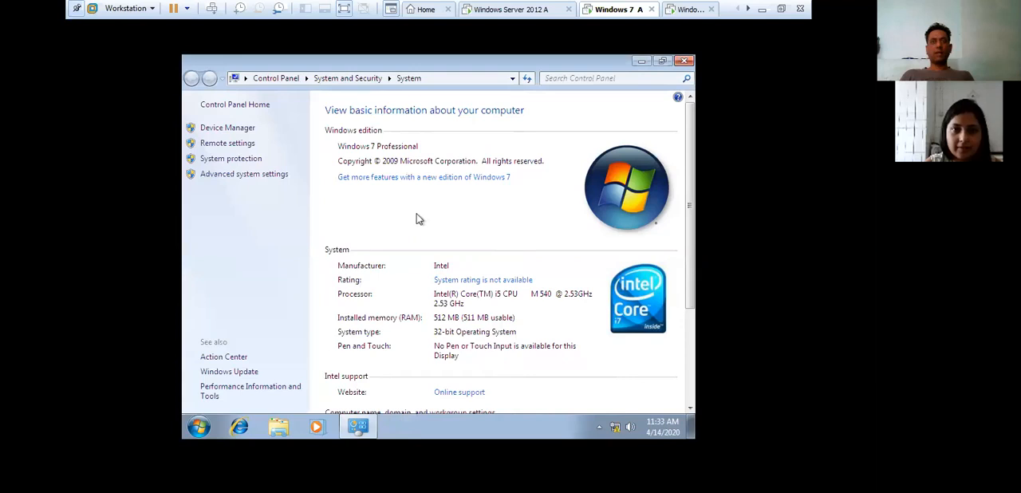
- Close the System window and log off the z1 session
key(alt+F4)
key(alt+F4)
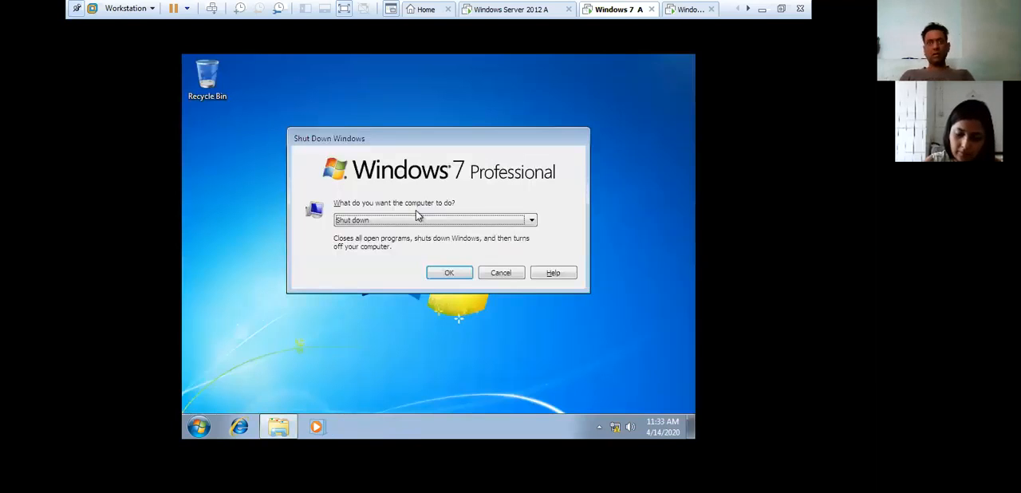
key(Up)
key(Up)
key(Up)
key(Down)
key(Return)
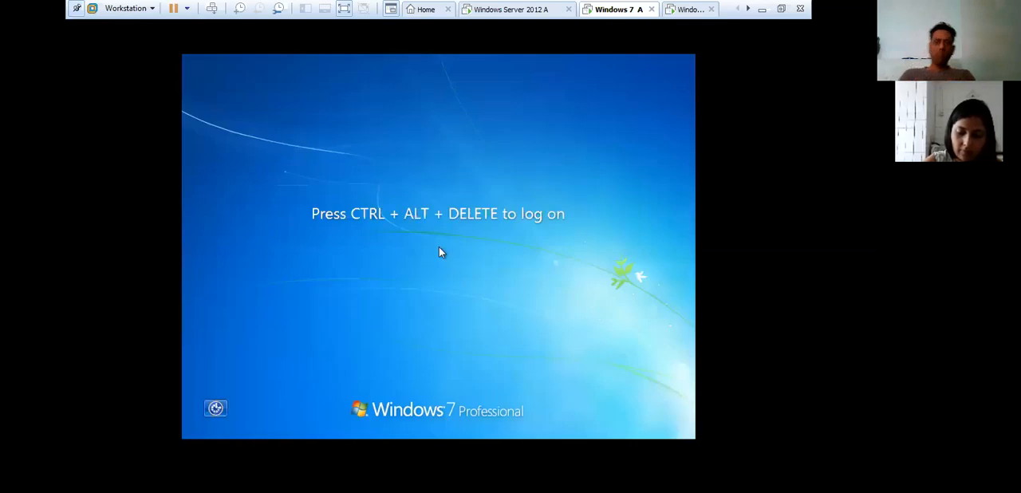
- Switch to the Windows Server 2012 A virtual machine and check the mis and Roaming folders on Local Disk (D:) for profile folders
click(507, 8)
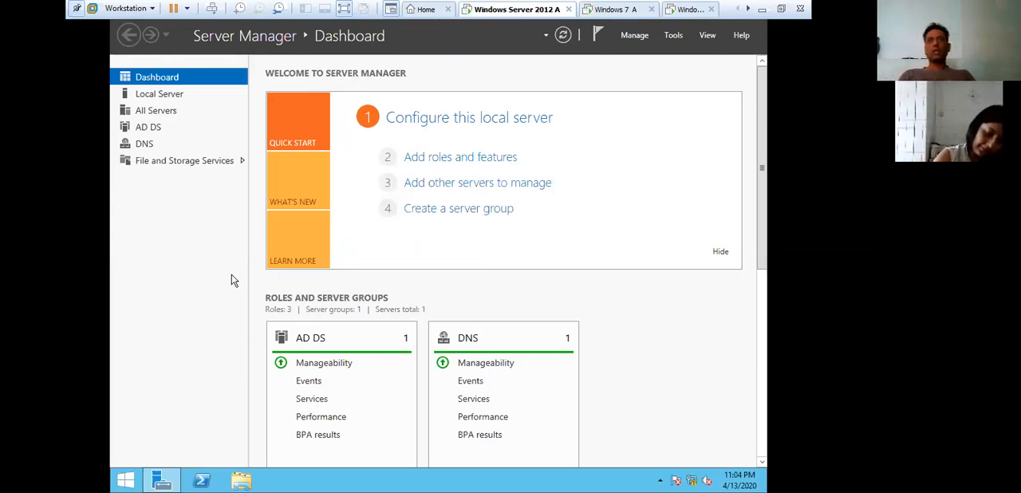
click(236, 483)
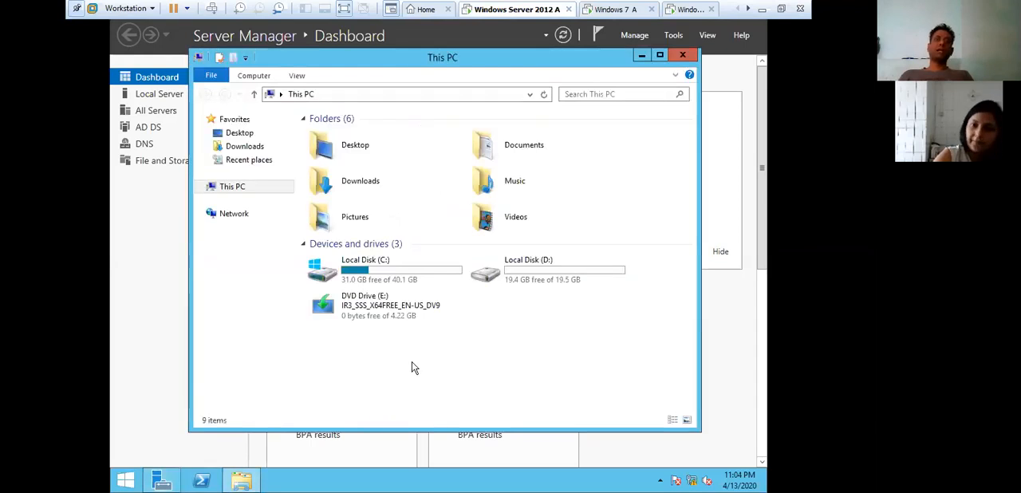
double_click(528, 271)
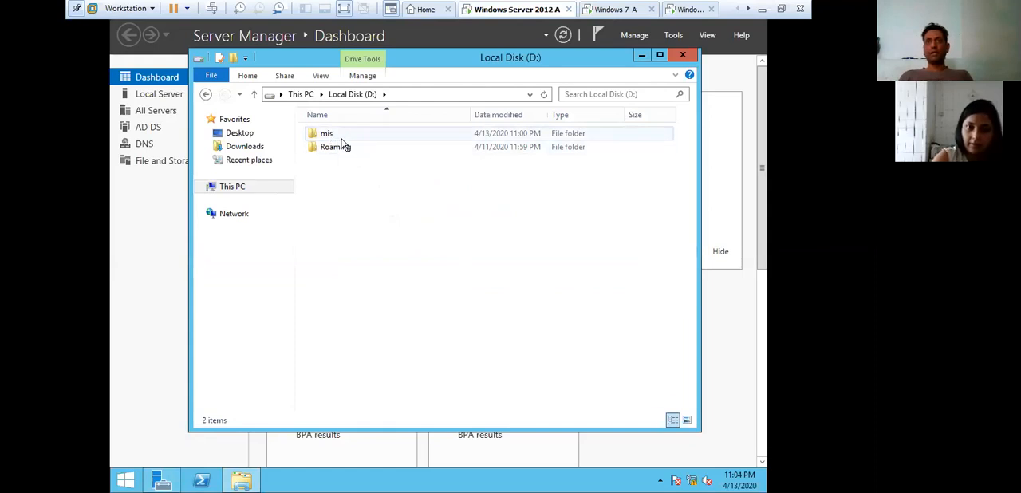
double_click(343, 135)
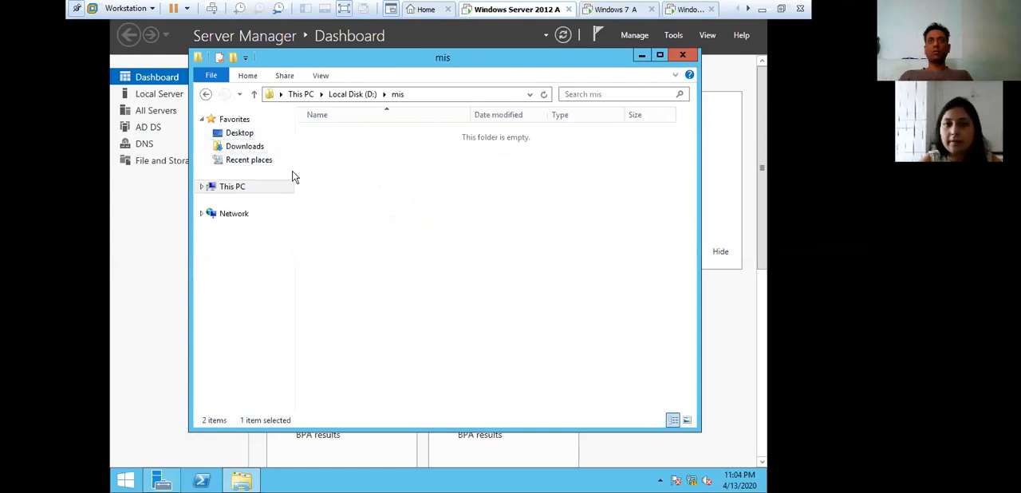
click(205, 94)
double_click(341, 149)
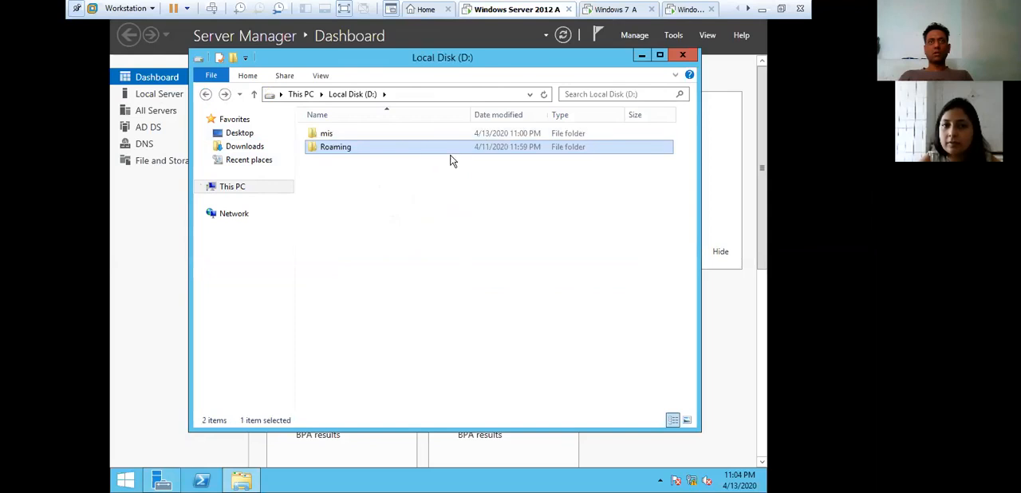
double_click(396, 133)
click(682, 56)
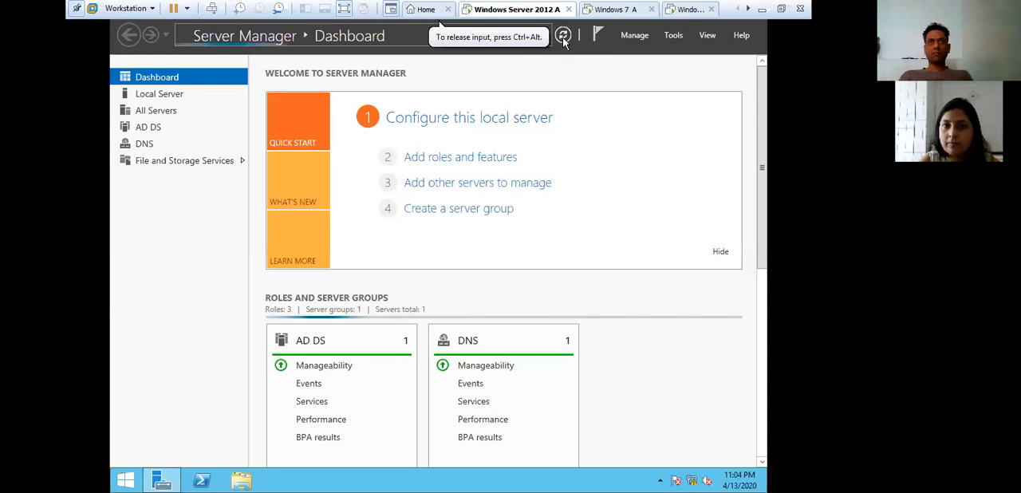
- Restart Server Manager, refreshing the server desktop in between
right_click(168, 481)
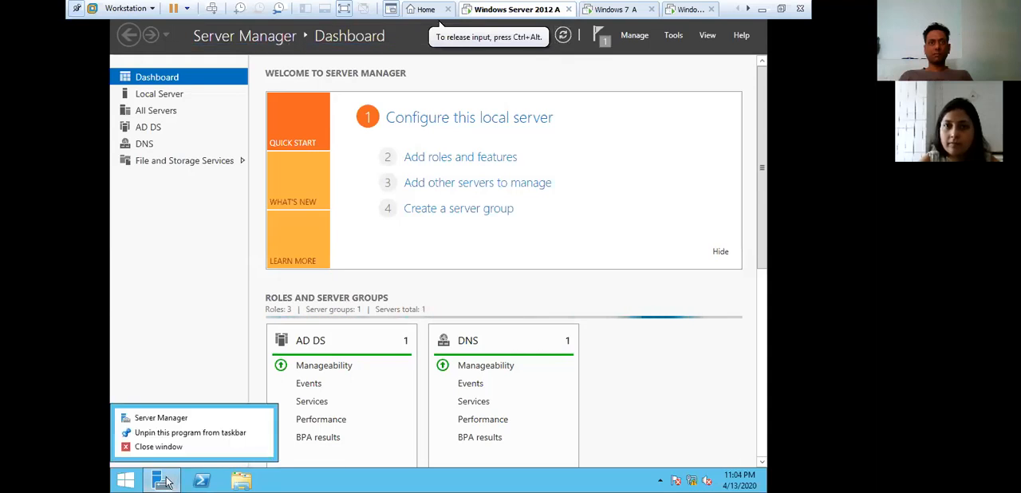
click(182, 445)
right_click(243, 332)
click(309, 359)
click(161, 483)
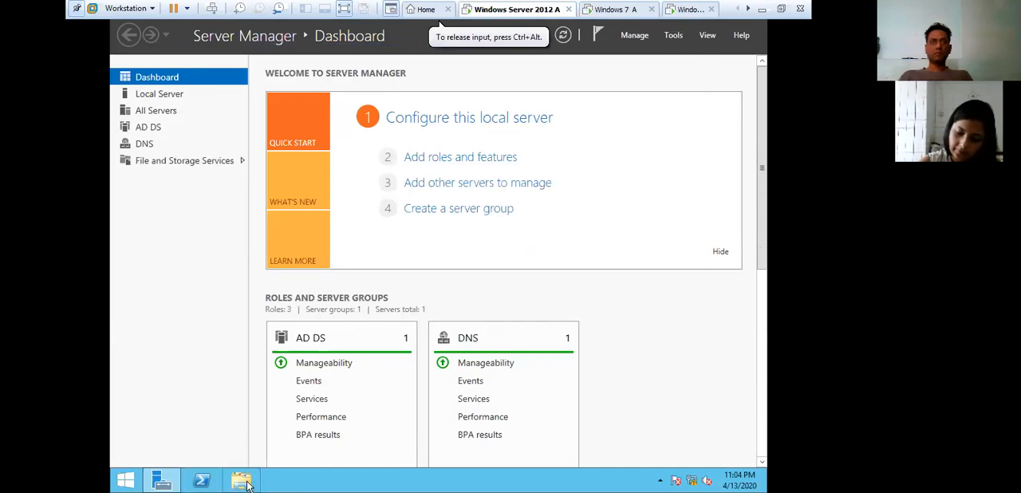
- Recheck the contents of the mis and Roaming folders on drive D: and close File Explorer
click(242, 480)
double_click(487, 256)
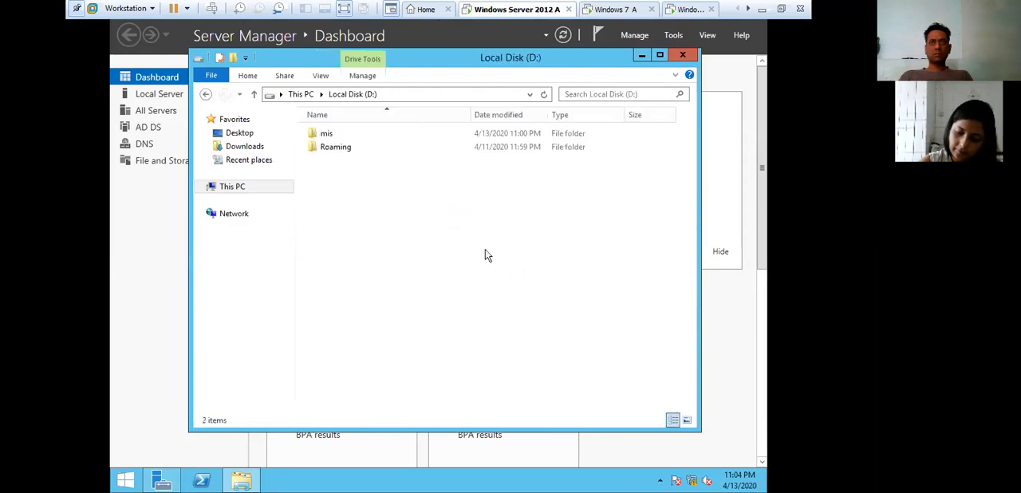
double_click(329, 134)
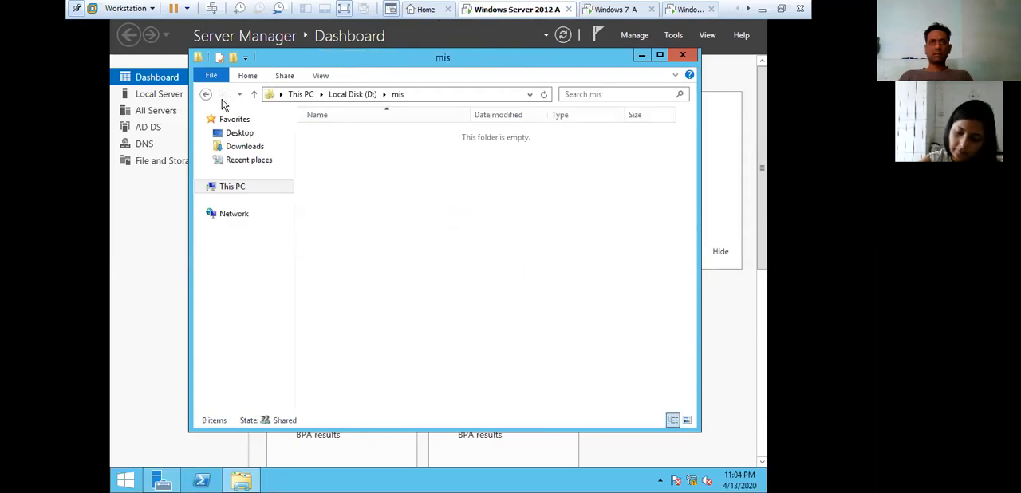
click(205, 94)
double_click(350, 150)
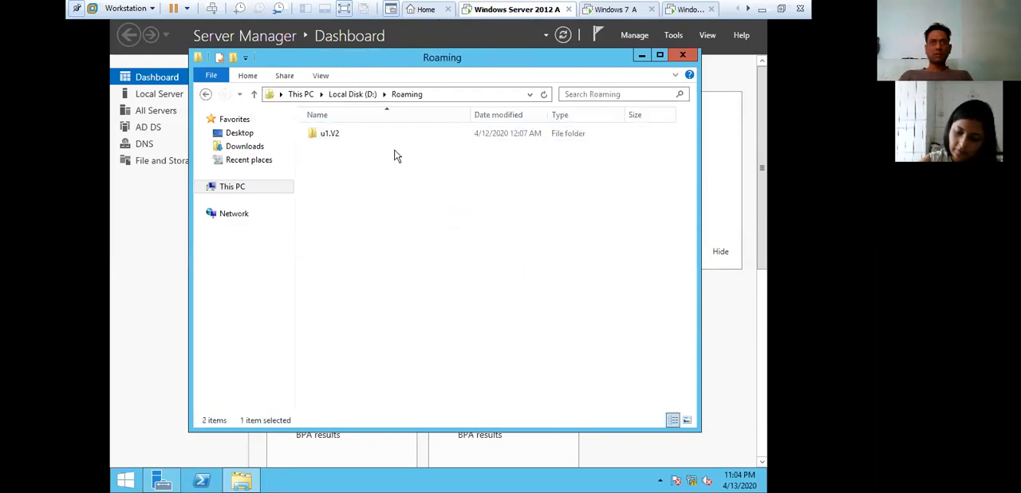
click(682, 56)
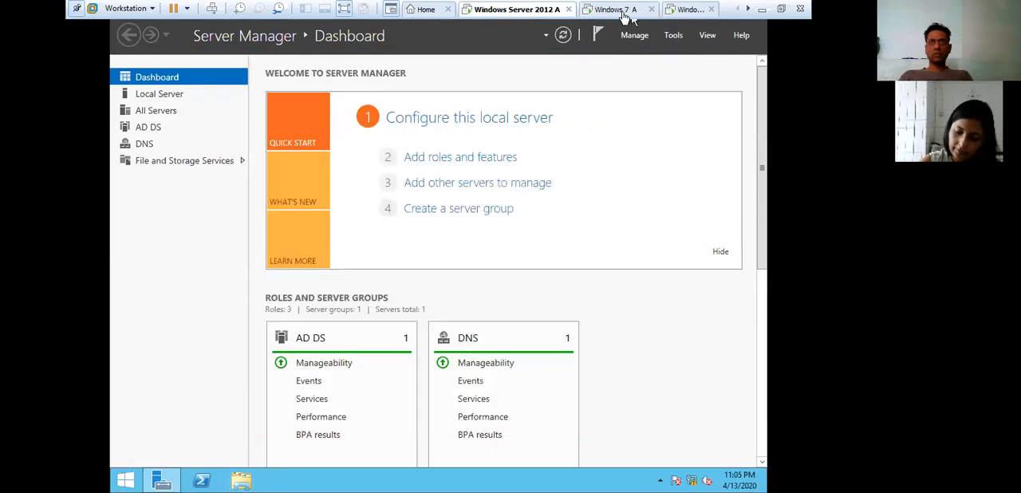
- Bring up the password logon screen on the other Windows 7 virtual machine
click(622, 12)
click(688, 9)
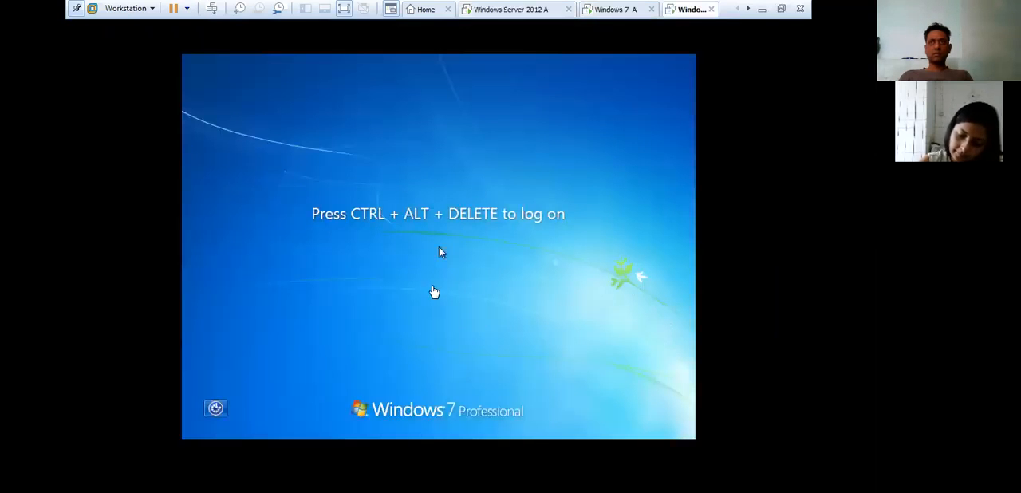
click(434, 291)
click(211, 10)
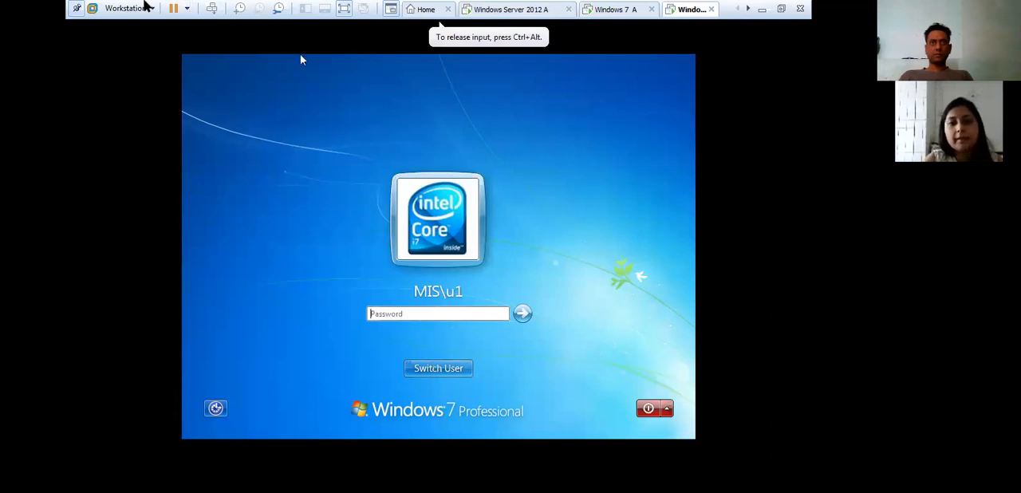
- Return to the Windows 7 A virtual machine and log on as MIS\z1 with the account password
click(613, 10)
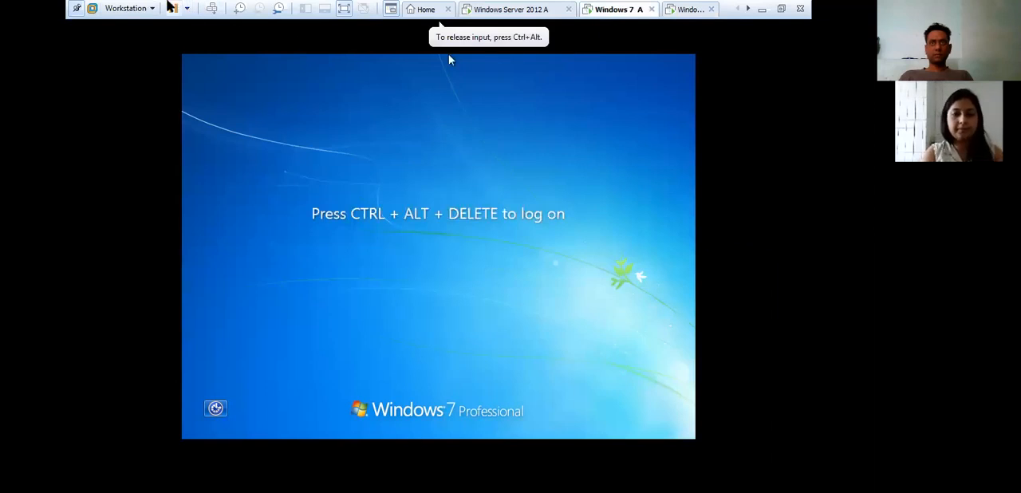
click(211, 9)
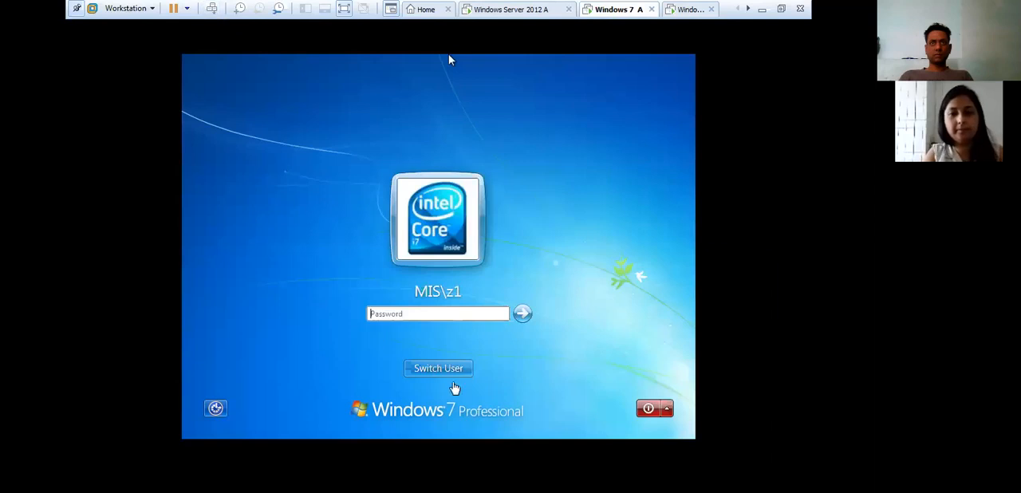
click(409, 314)
text(•)
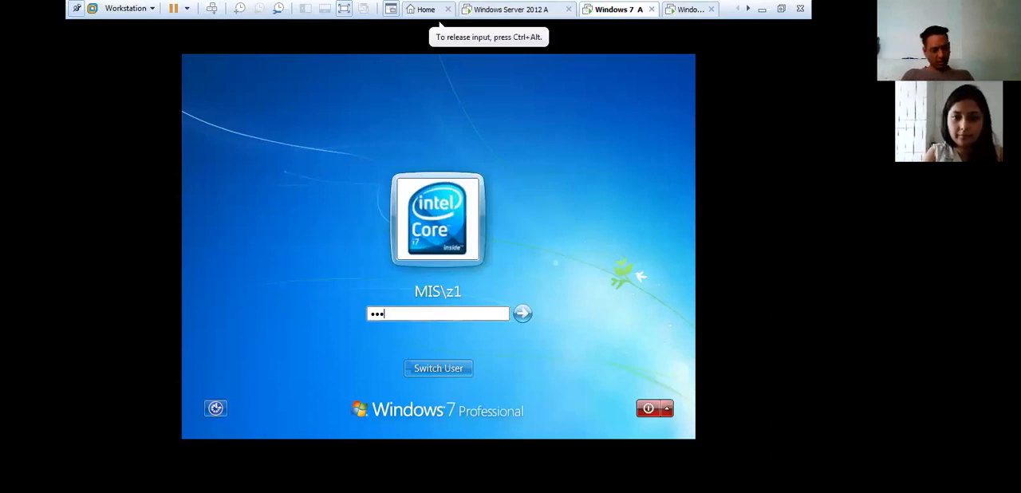
key(Return)
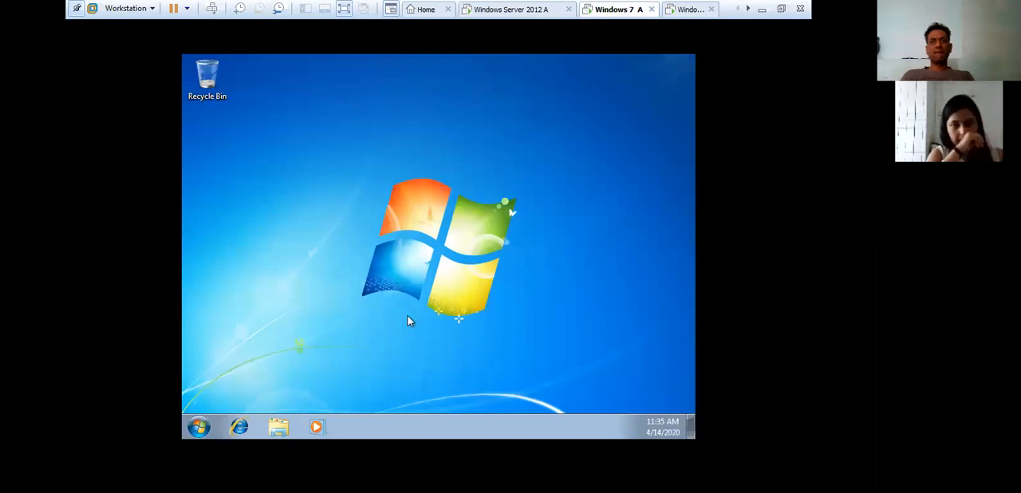
- Create a new rich text document with its default name in Z1's Documents library and close the window
click(278, 427)
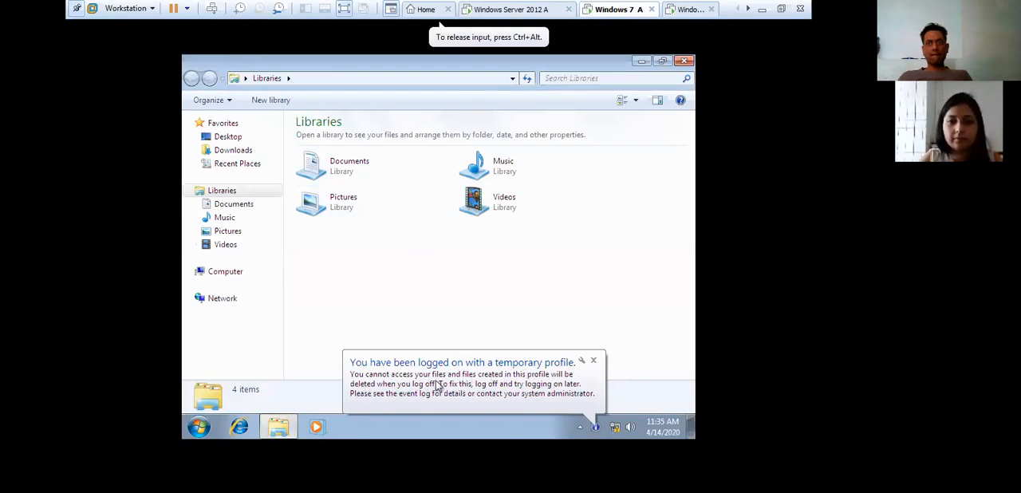
click(243, 153)
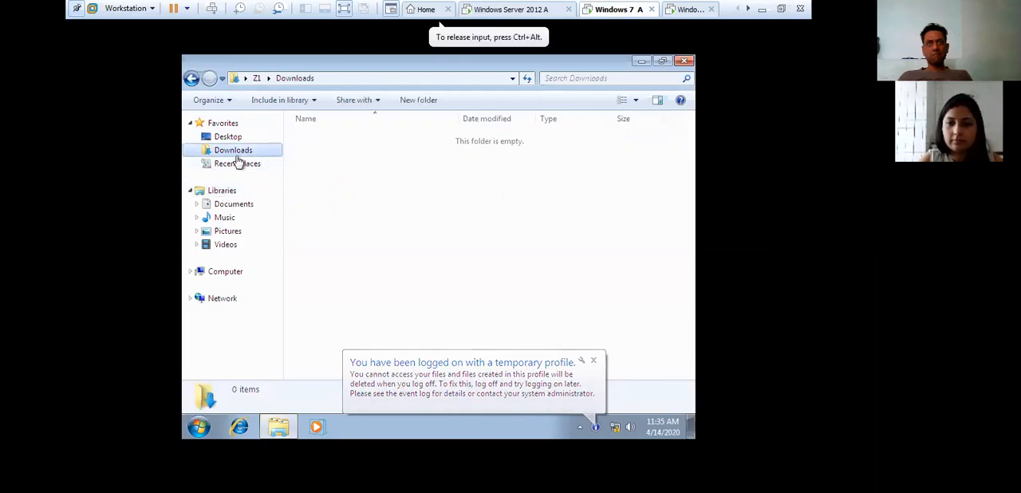
click(238, 204)
right_click(347, 198)
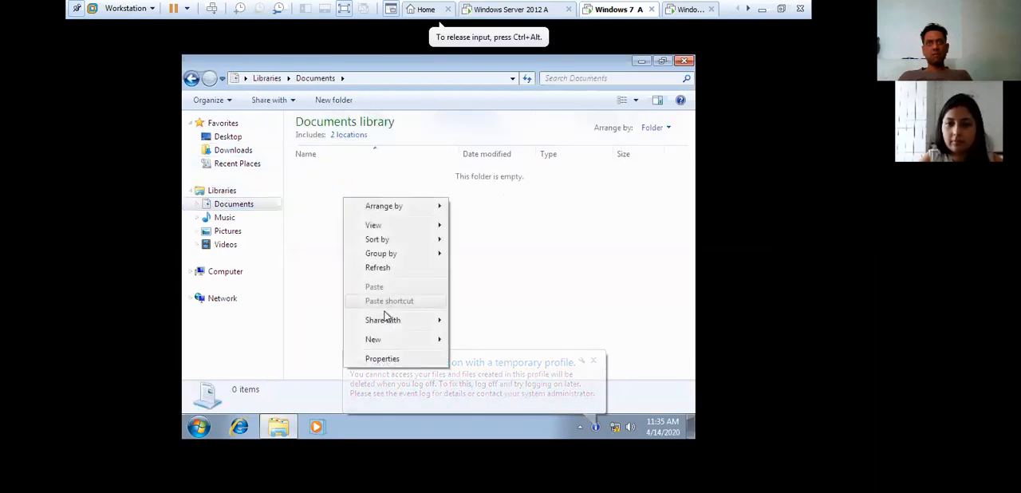
mouse_move(437, 339)
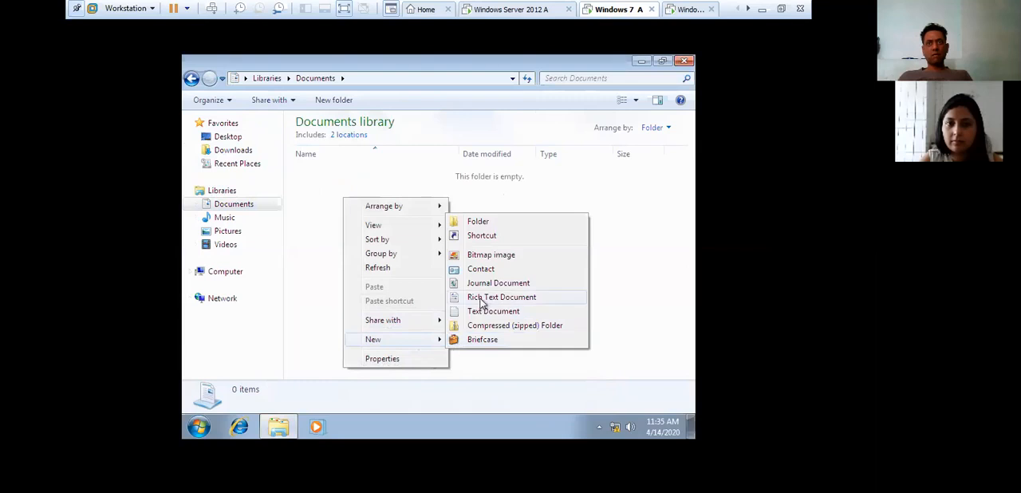
click(483, 296)
click(426, 236)
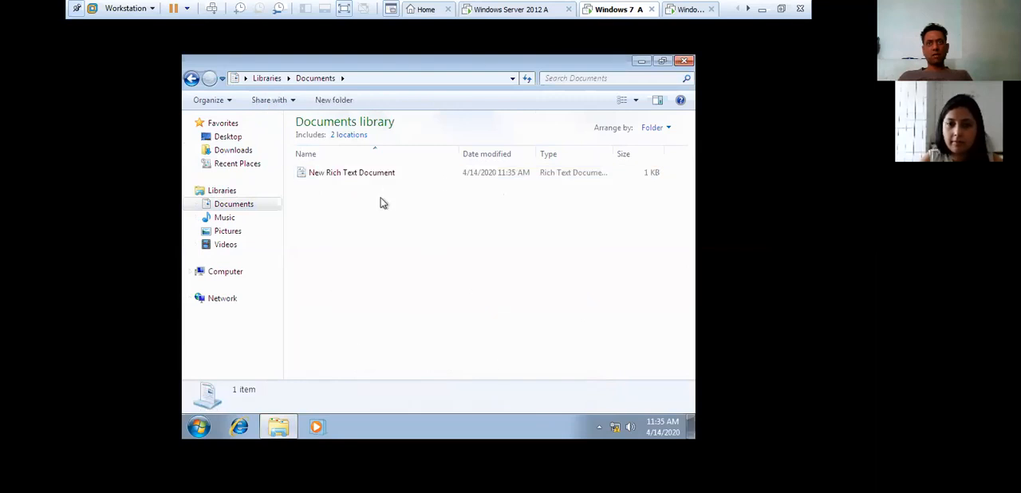
click(685, 61)
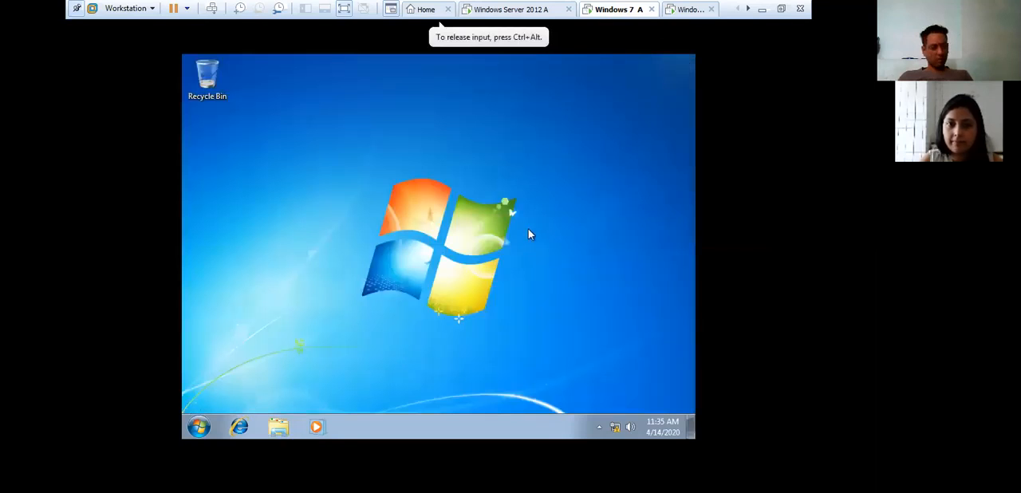
- Ping 10.0.0.1 from the Windows 7 A client
key(super+r)
text(ping )
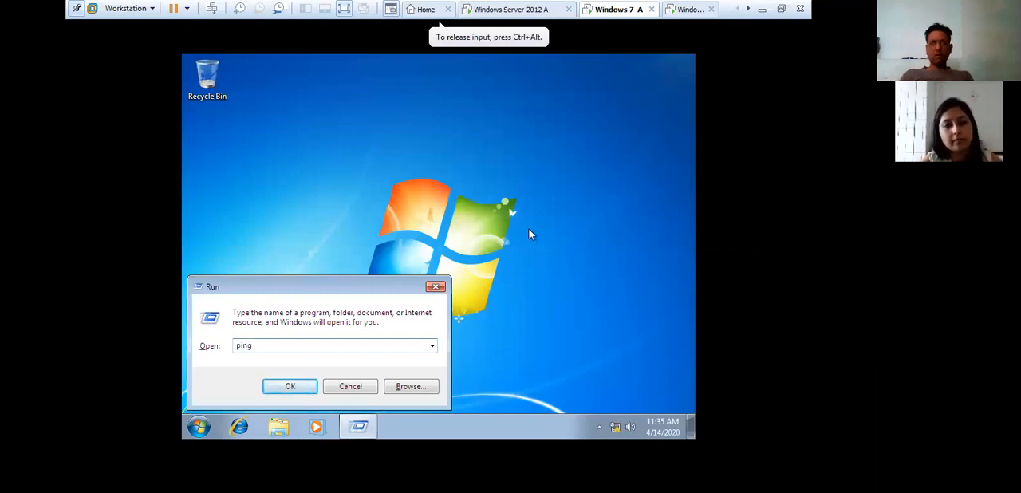
text(10)
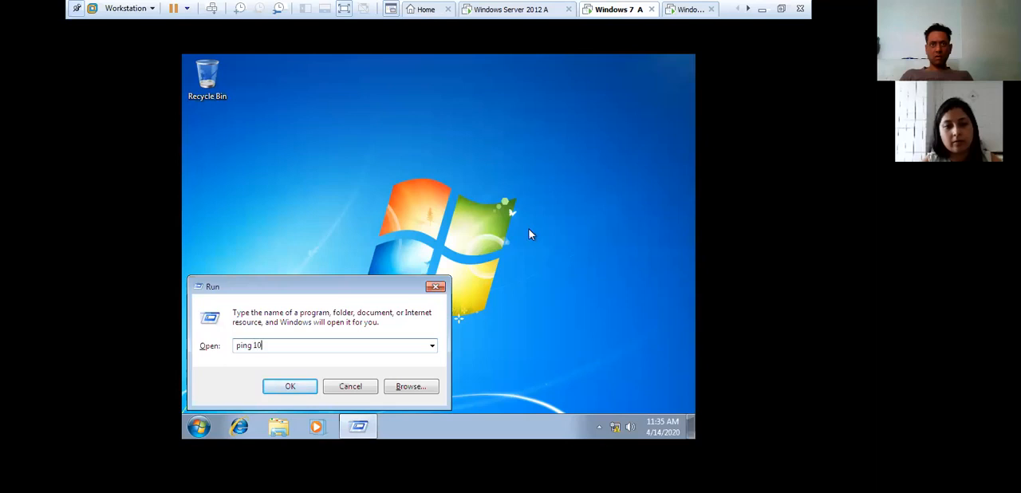
text(.0.0.1)
key(Return)
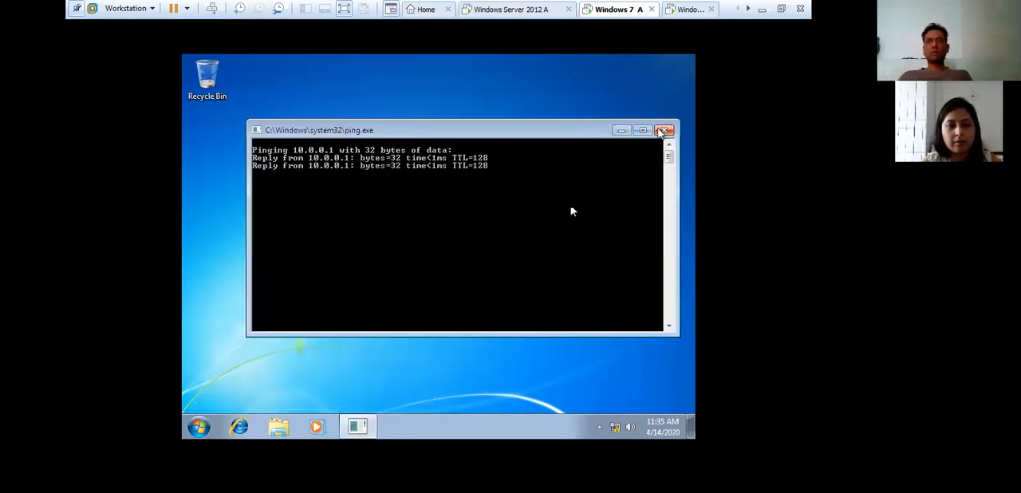
- Restart the Windows 7 A virtual machine
click(198, 427)
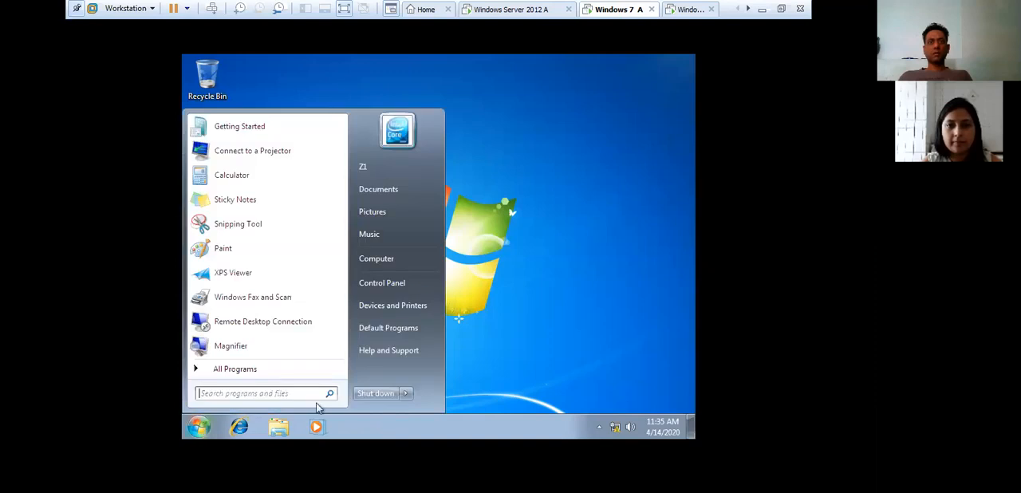
mouse_move(405, 395)
click(442, 364)
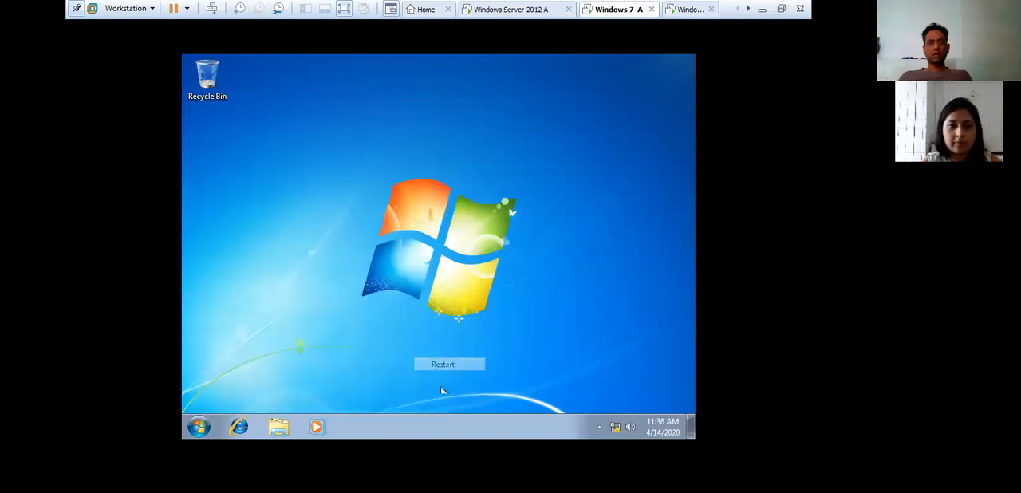
- Switch to the other Windows 7 virtual machine and choose to log on as a different user
click(686, 9)
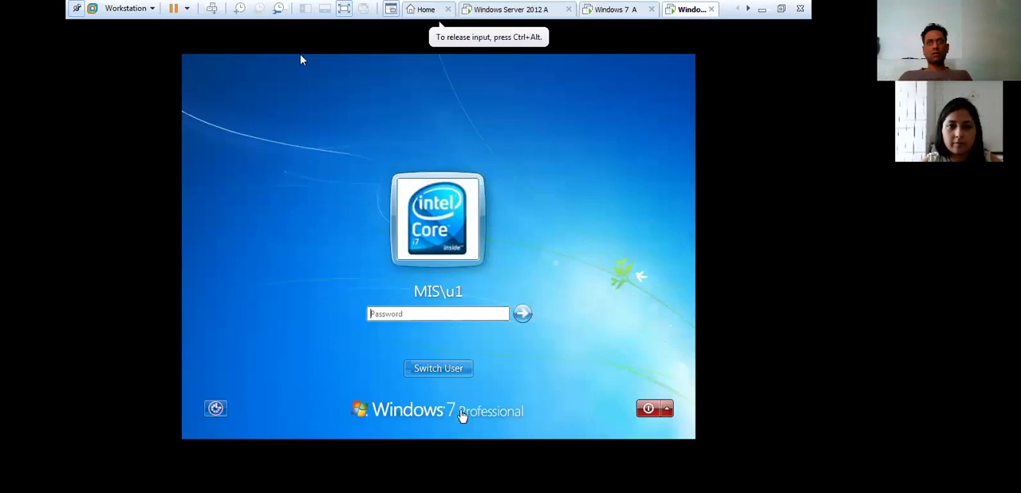
click(457, 368)
click(510, 284)
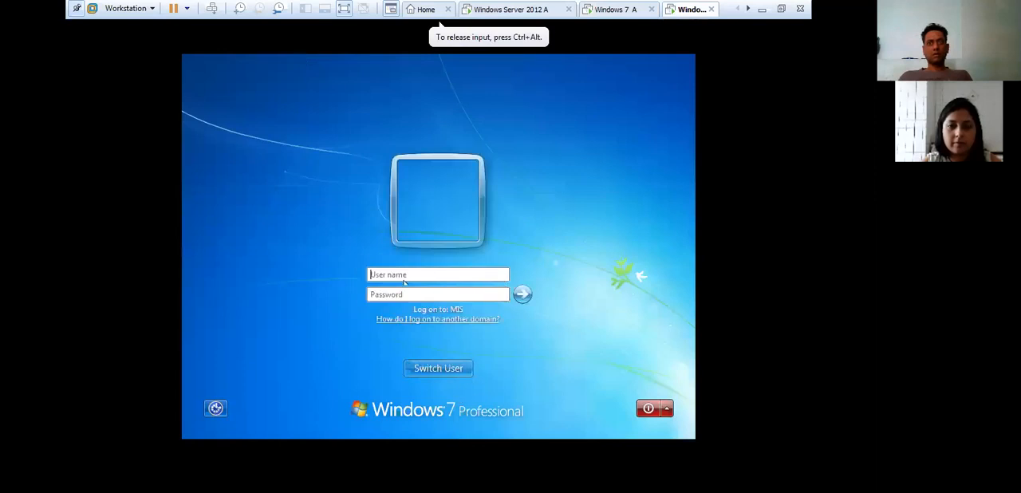
- Log on to the MIS domain as Z1 with the account password
click(407, 273)
key(Tab)
text(••)
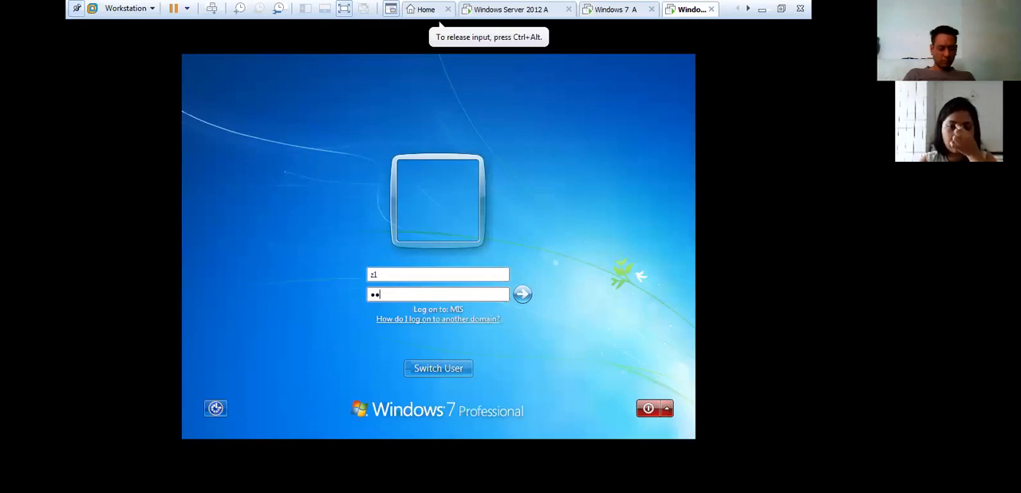
key(BackSpace)
key(BackSpace)
click(394, 273)
key(BackSpace)
key(BackSpace)
text(z1)
key(Tab)
text(12345678)
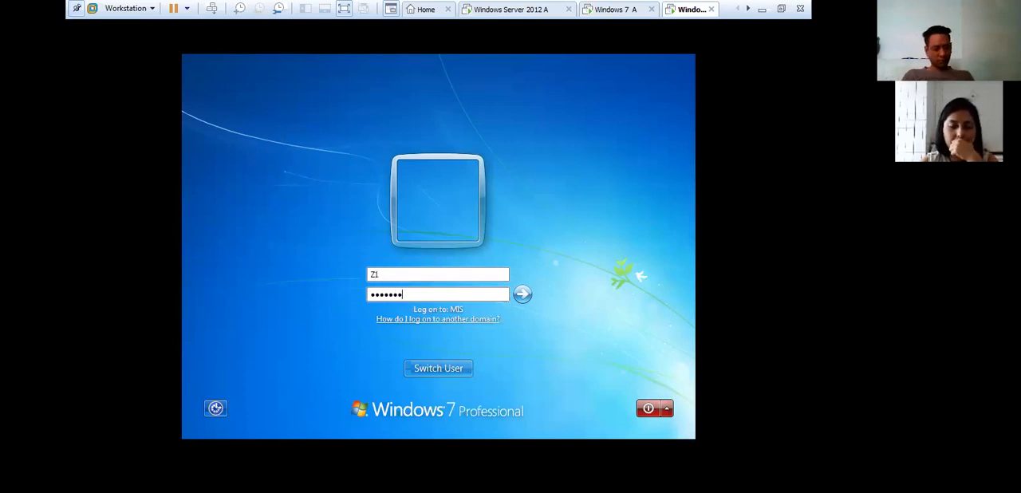
key(Return)
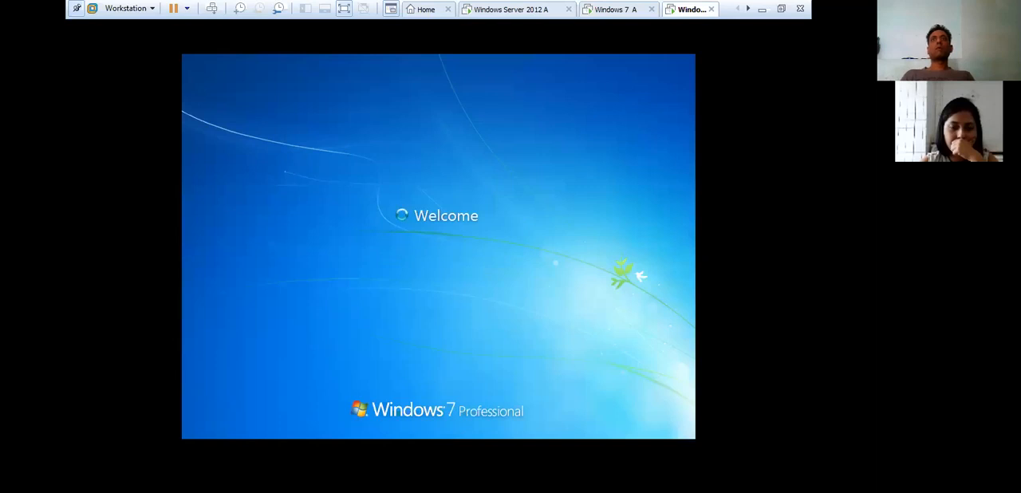
- Check the restart of Windows 7 A and the logon progress on the other Windows 7 virtual machine
click(625, 8)
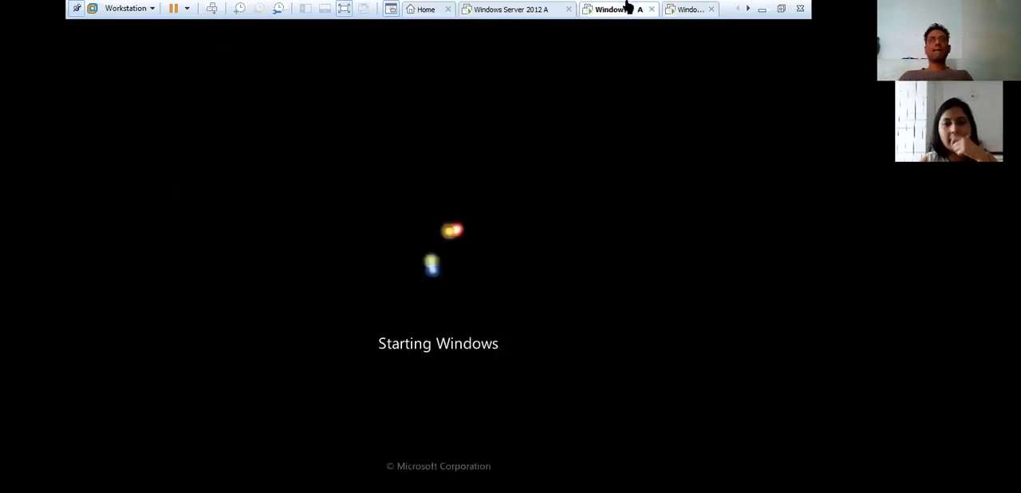
click(685, 8)
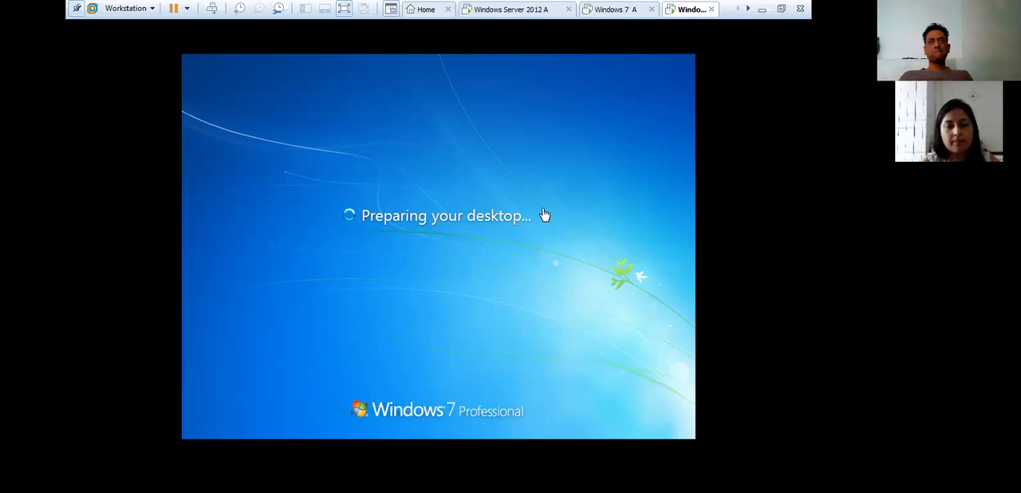
click(545, 14)
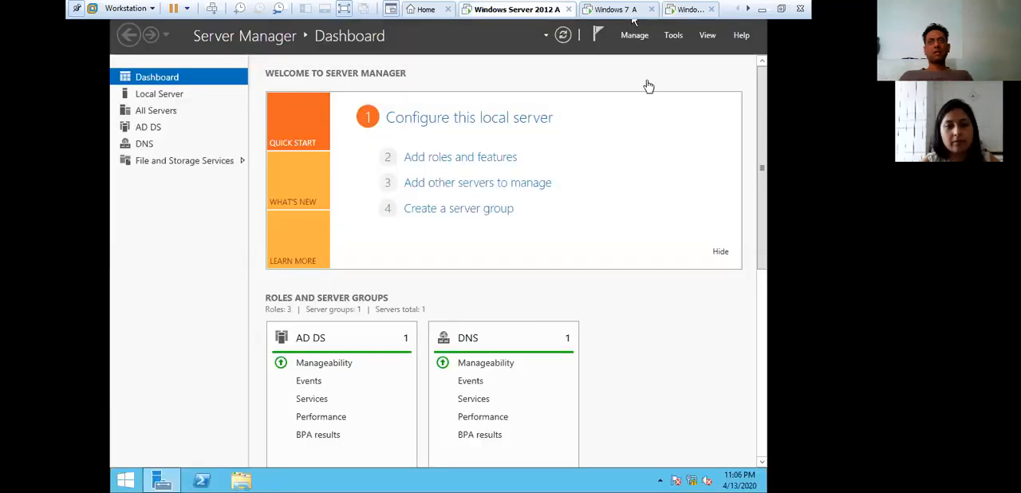
click(690, 9)
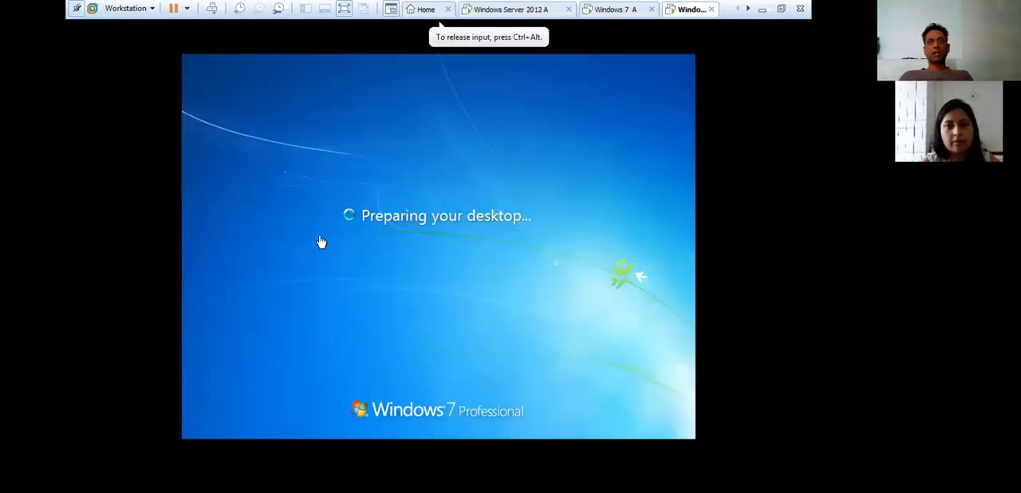
- Inspect the mis folder on the server's drive D: and close File Explorer
click(507, 10)
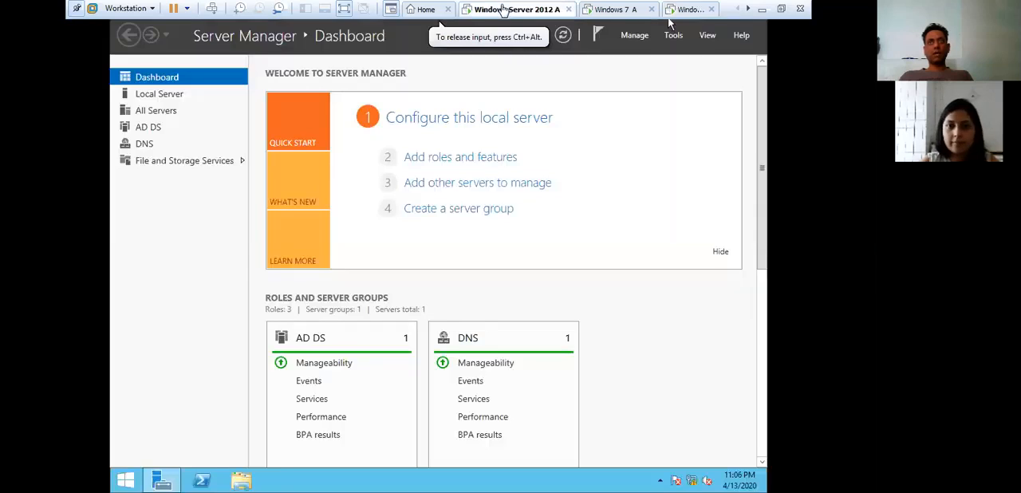
click(254, 479)
double_click(526, 268)
double_click(326, 137)
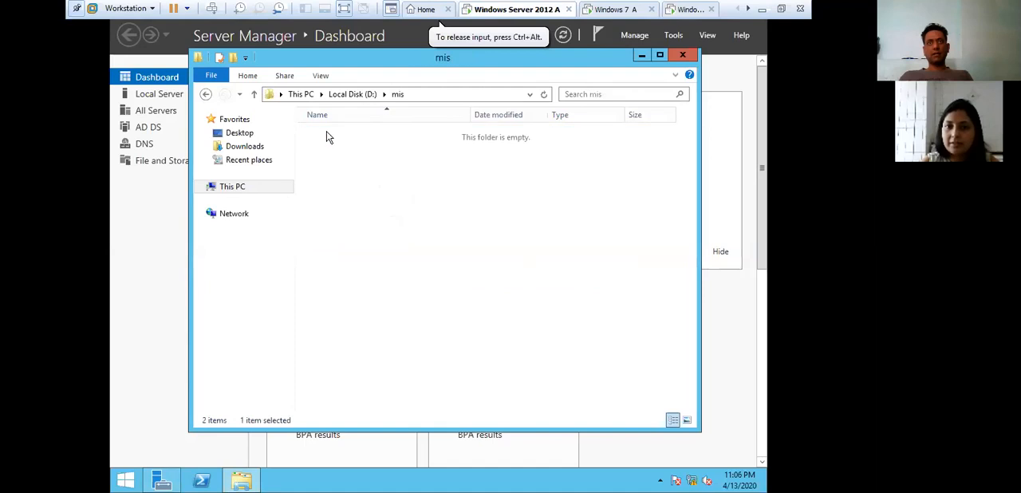
click(682, 55)
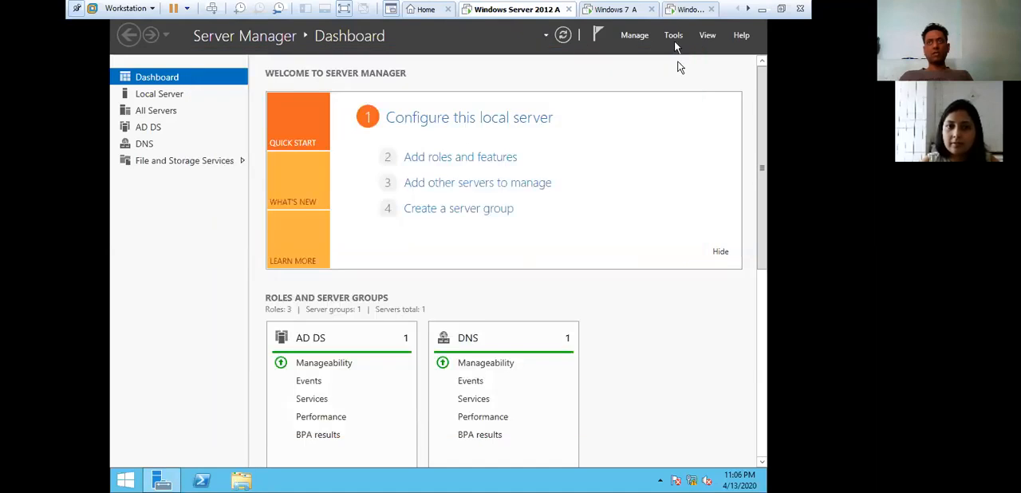
- Return to Z1's session on the other Windows 7 virtual machine and refresh its desktop
click(689, 9)
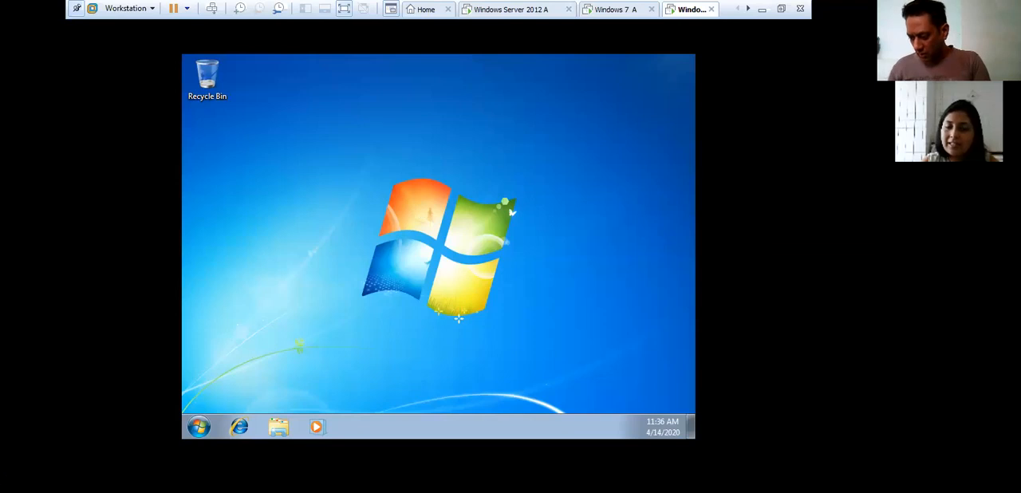
click(363, 186)
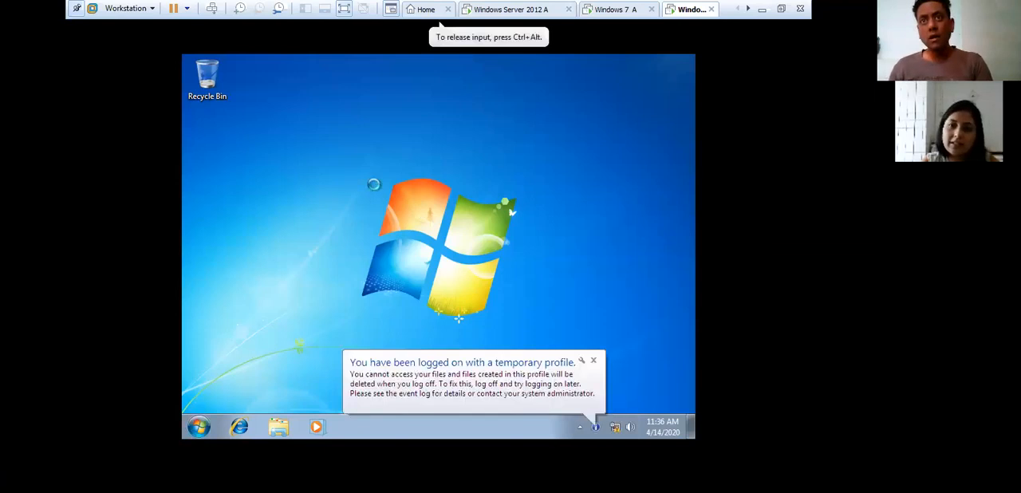
right_click(359, 187)
click(386, 216)
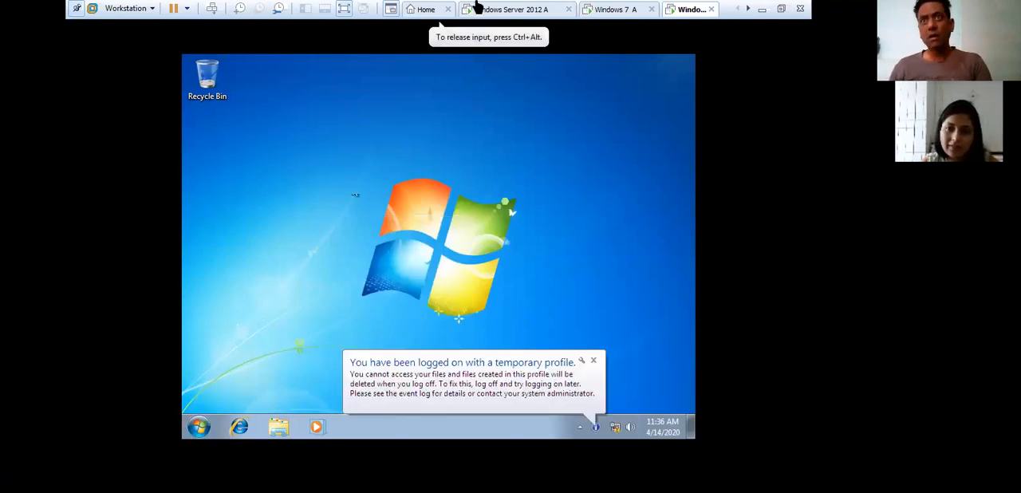
click(476, 8)
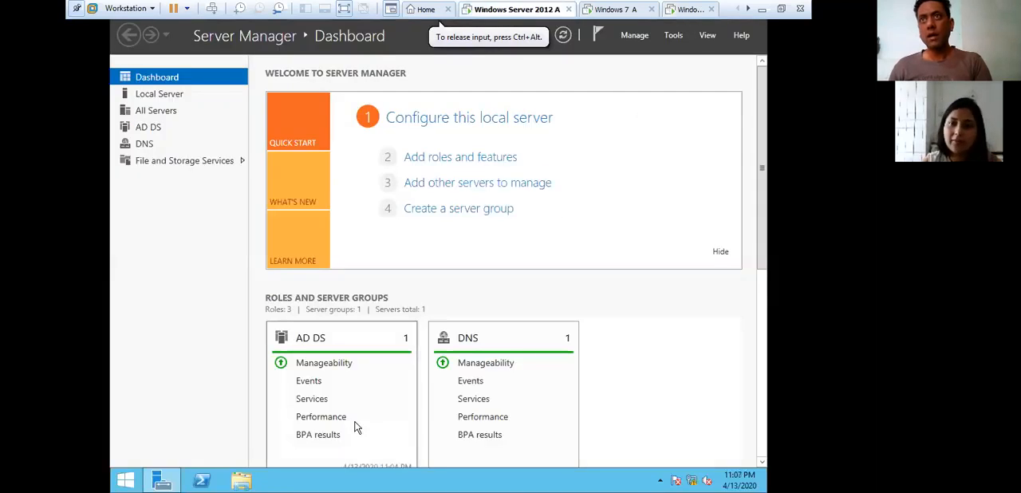
click(242, 479)
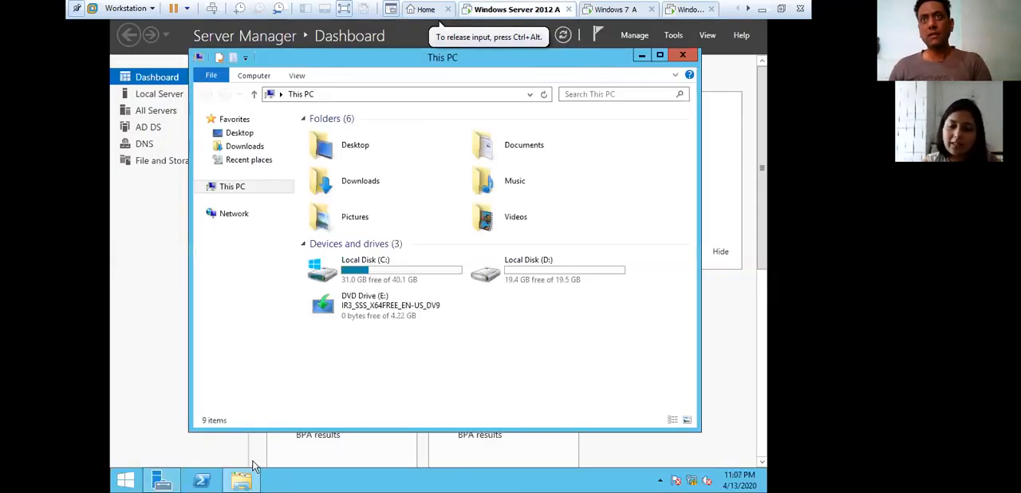
click(682, 56)
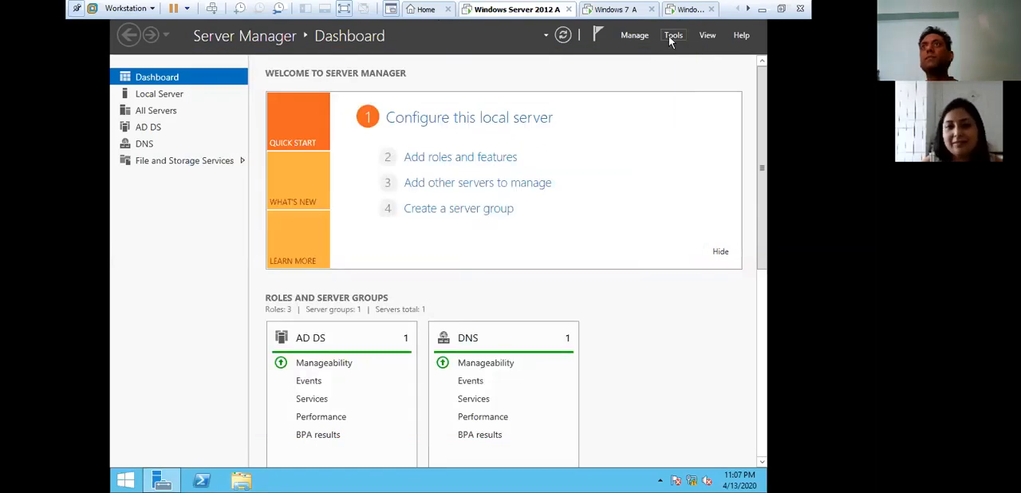
click(671, 37)
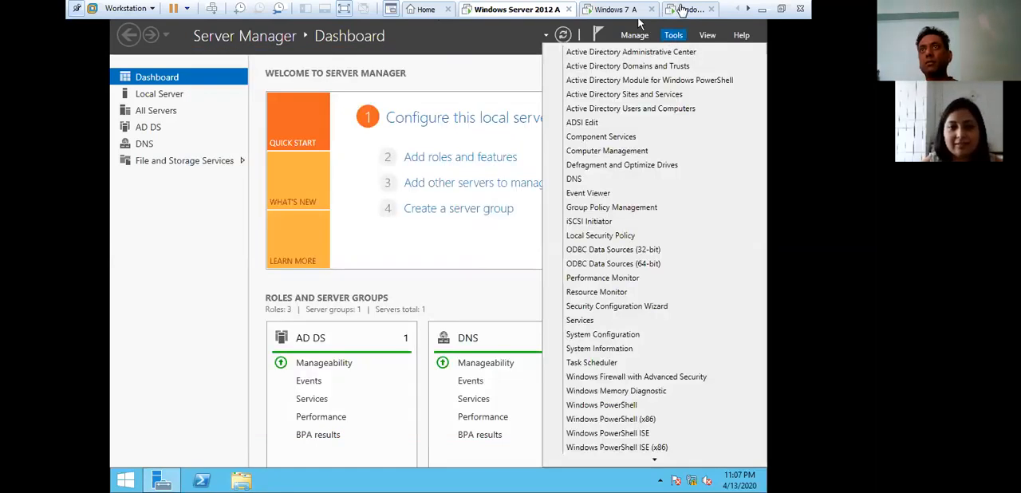
- Open the advanced system settings on the other Windows 7 virtual machine, authorizing as administrator with the account password
click(691, 9)
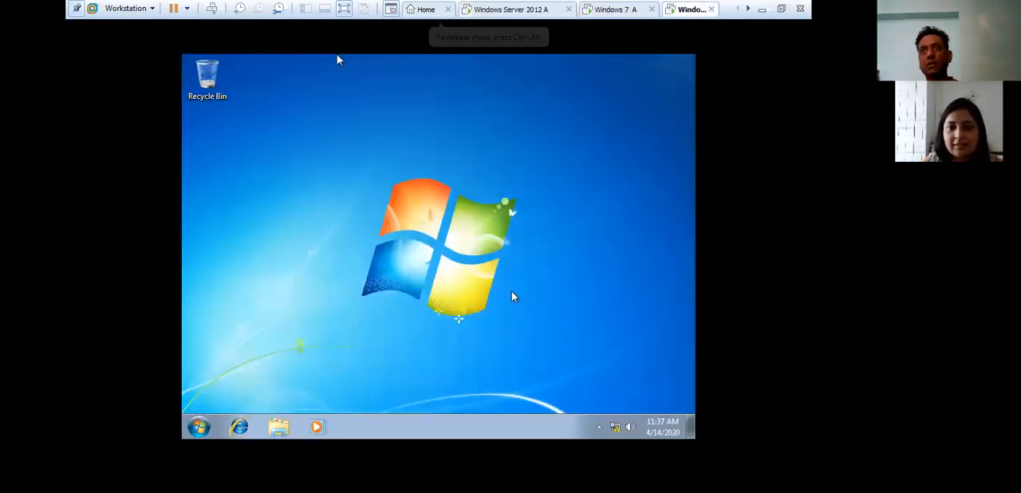
click(198, 427)
right_click(387, 261)
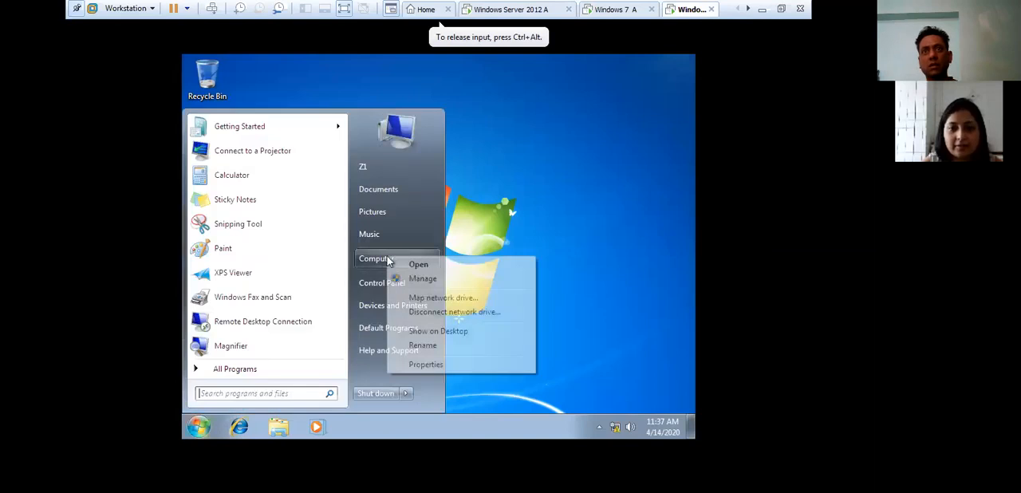
click(480, 366)
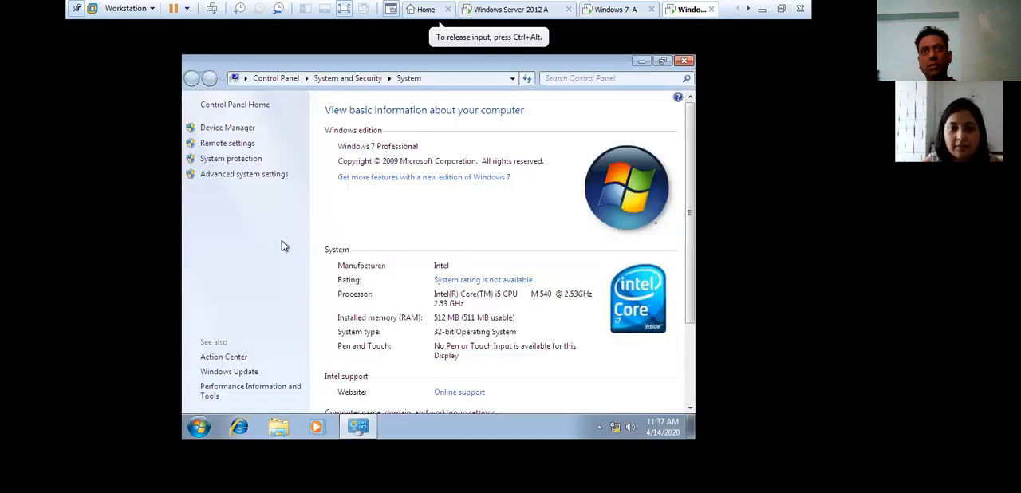
click(244, 174)
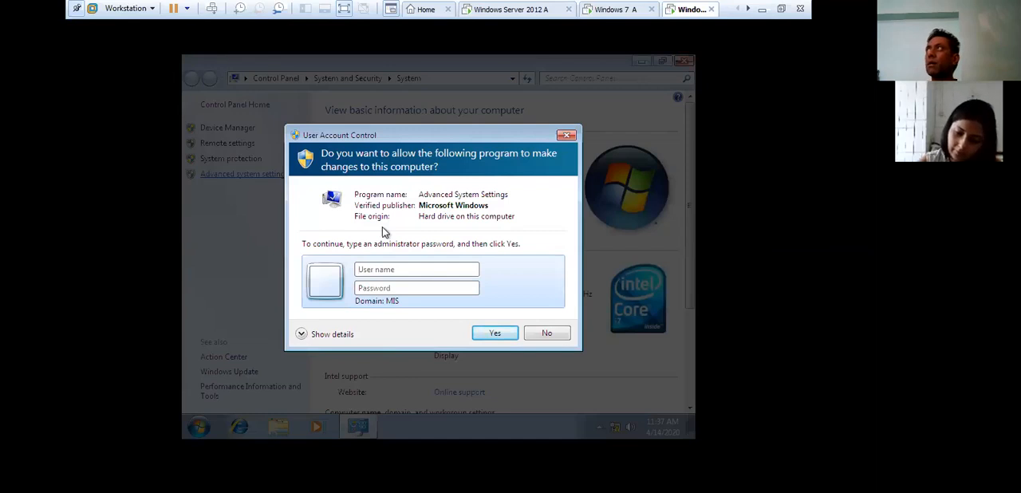
text(administrator)
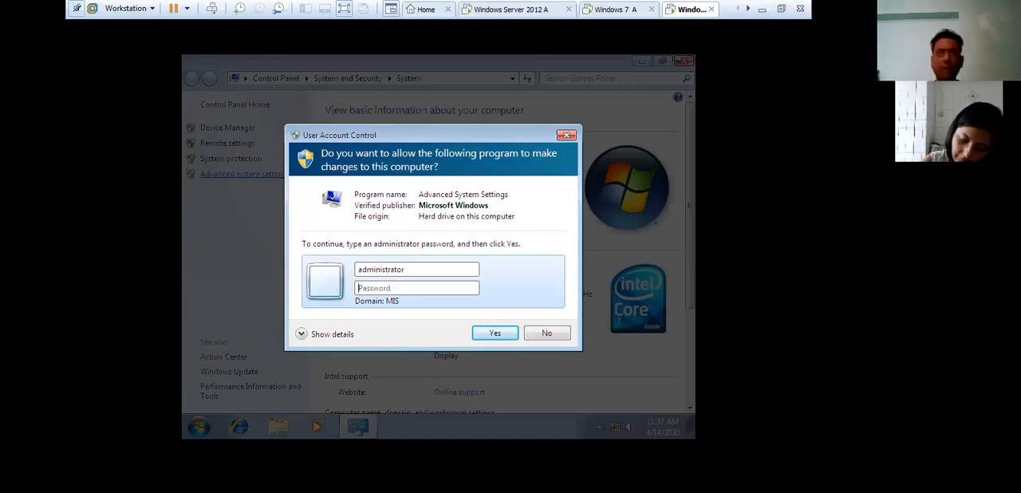
text(••)
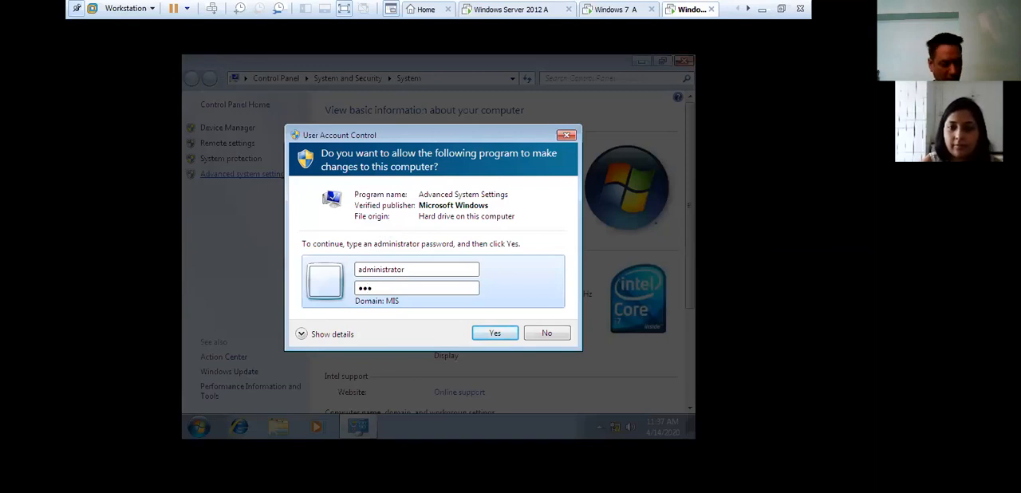
key(Return)
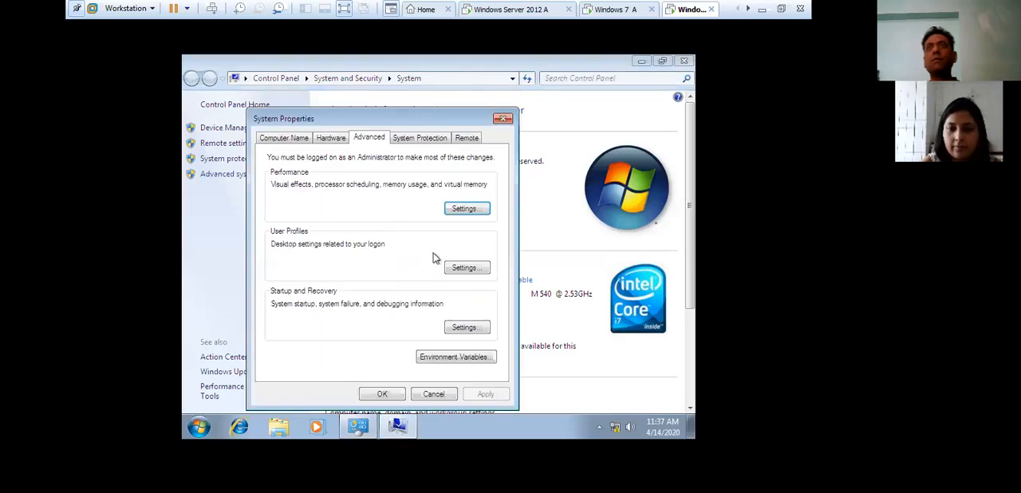
- Check the type and status of Z1's entry in the stored user profiles, and close the system windows
click(470, 269)
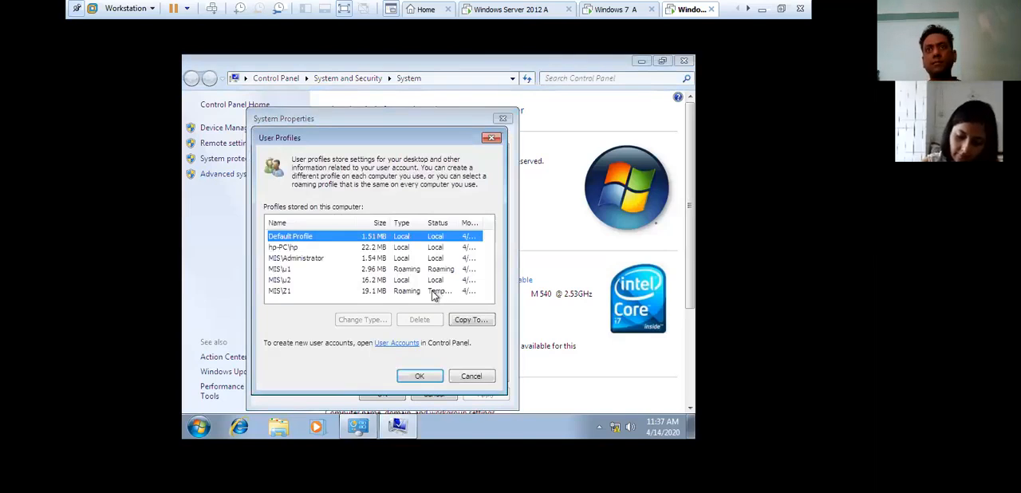
click(446, 292)
drag(456, 222, 479, 223)
scroll(414, 291, down, 1)
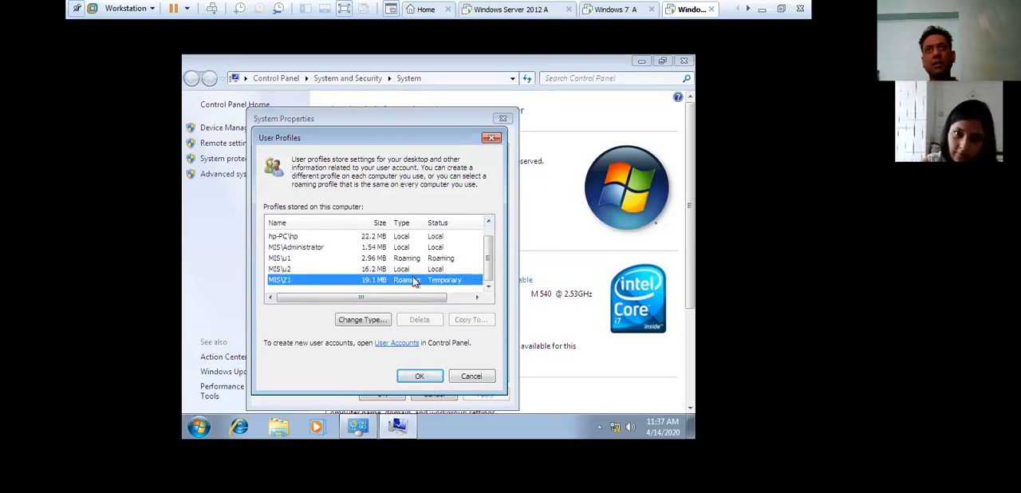
click(492, 137)
click(502, 118)
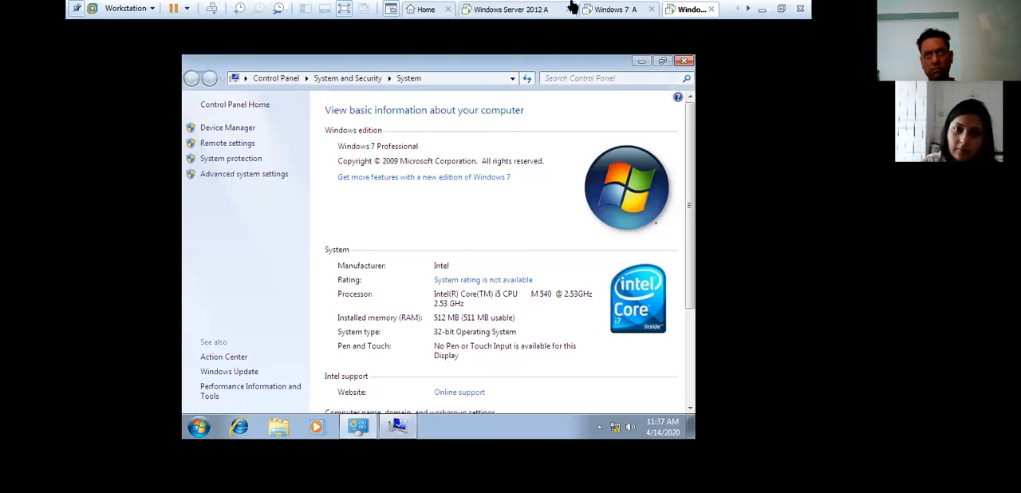
click(683, 61)
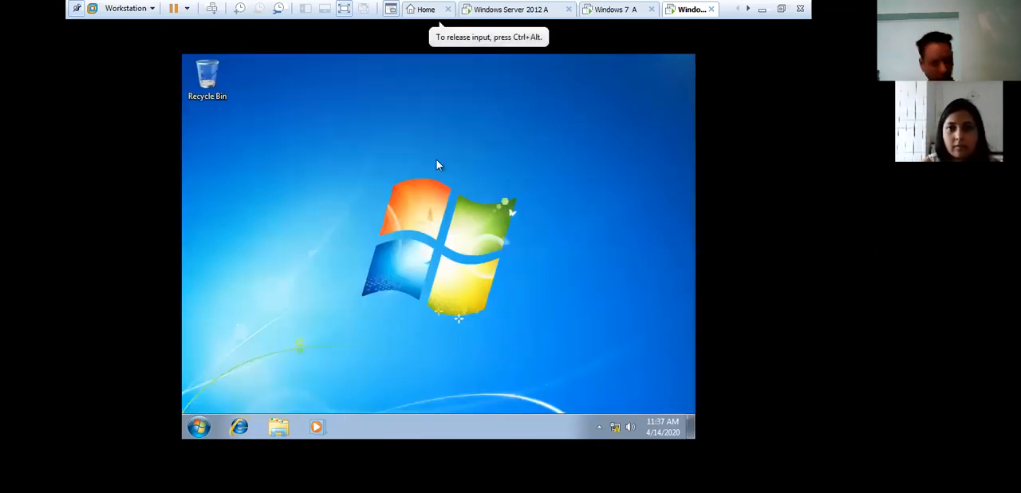
- Log Z1 off from this Windows 7 virtual machine
key(alt+F4)
click(419, 221)
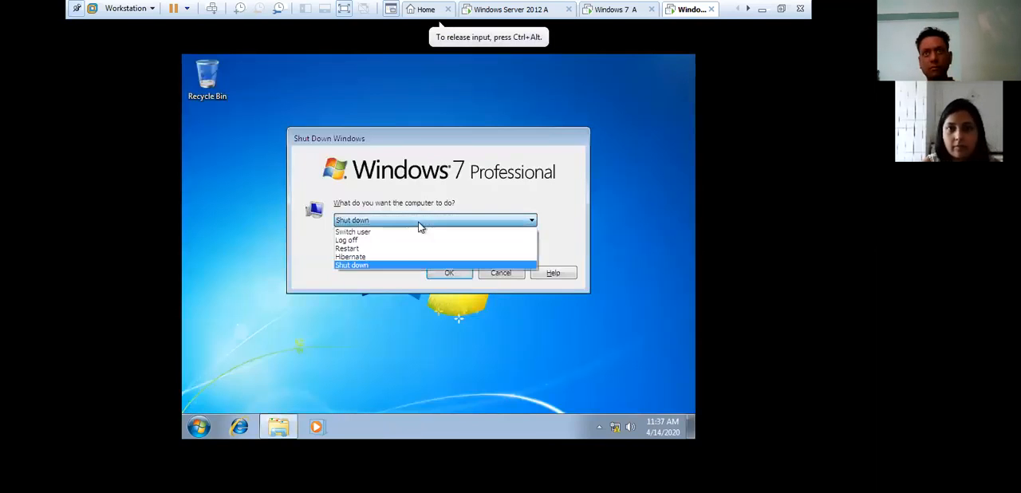
click(449, 273)
- On Windows Server 2012 A, open the properties of user Z1 in Active Directory Users and Computers
click(513, 9)
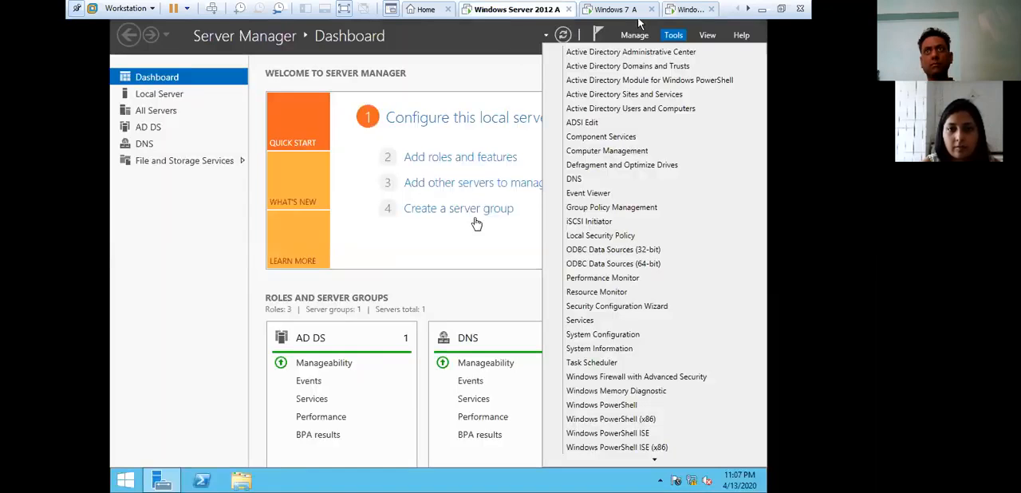
click(629, 123)
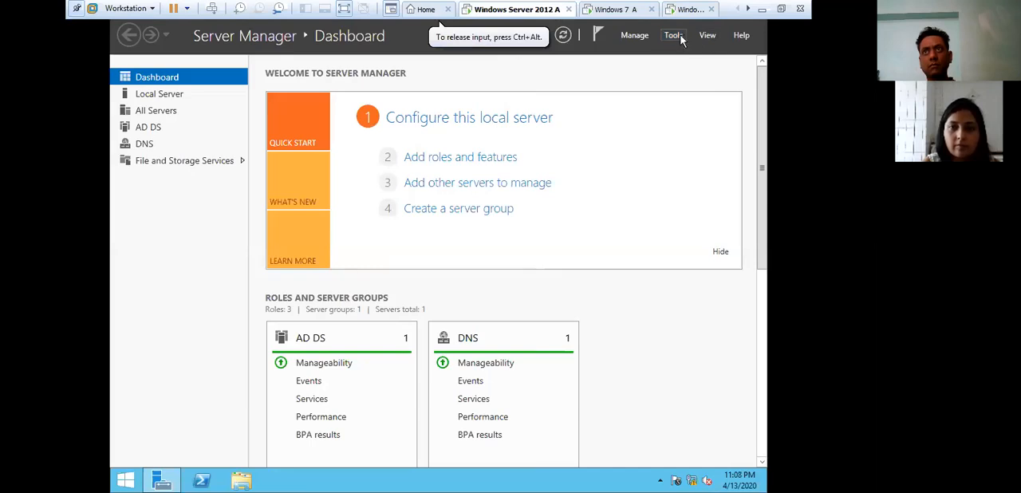
click(685, 45)
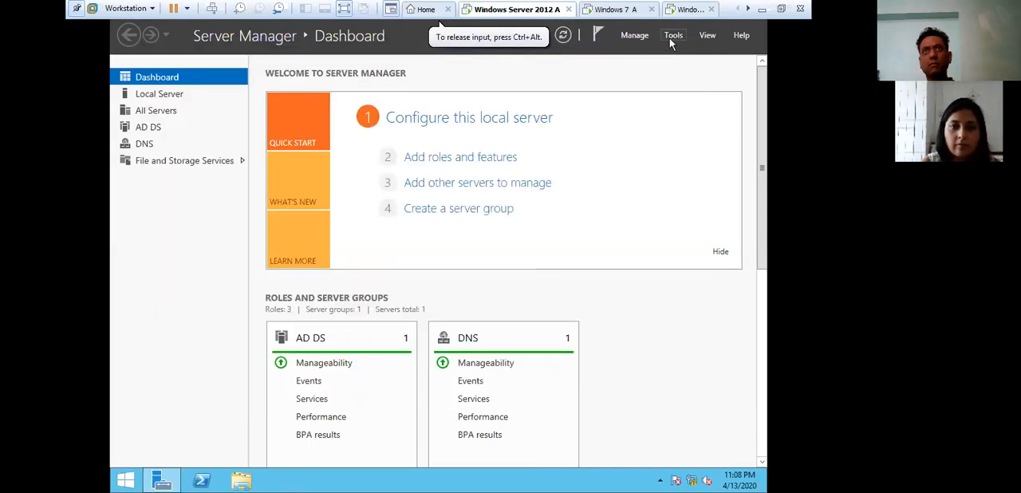
click(674, 35)
click(644, 108)
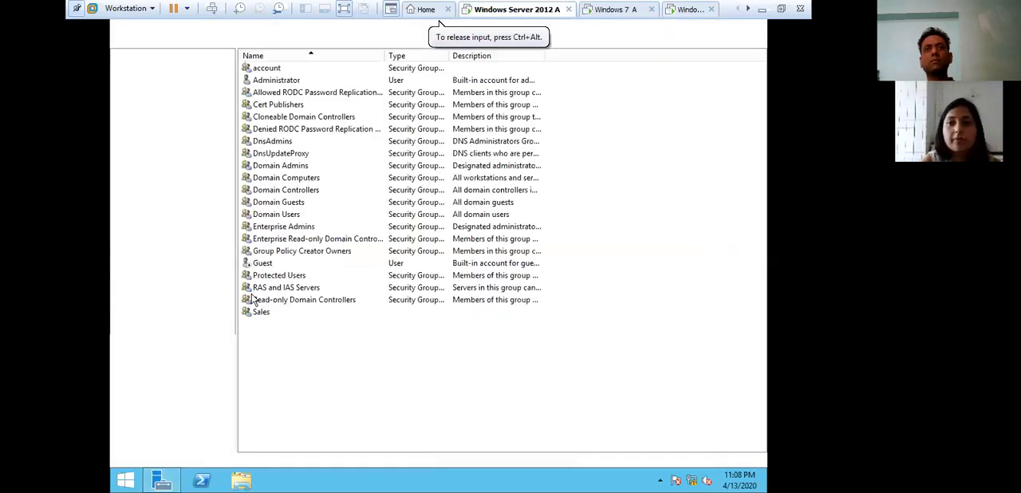
right_click(255, 351)
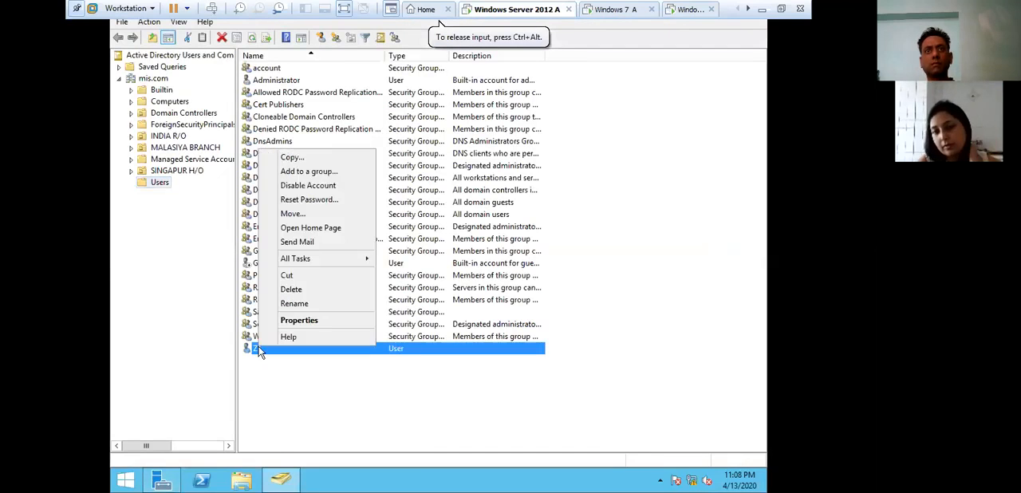
click(301, 319)
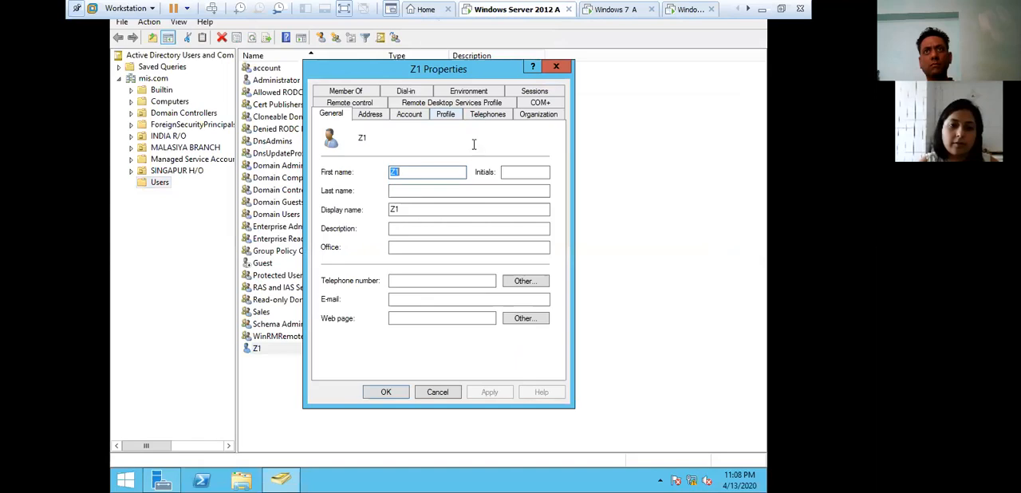
- Correct Z1's profile path to \\10.0.0.1\mis\Z1 and save the user properties
click(445, 114)
click(446, 145)
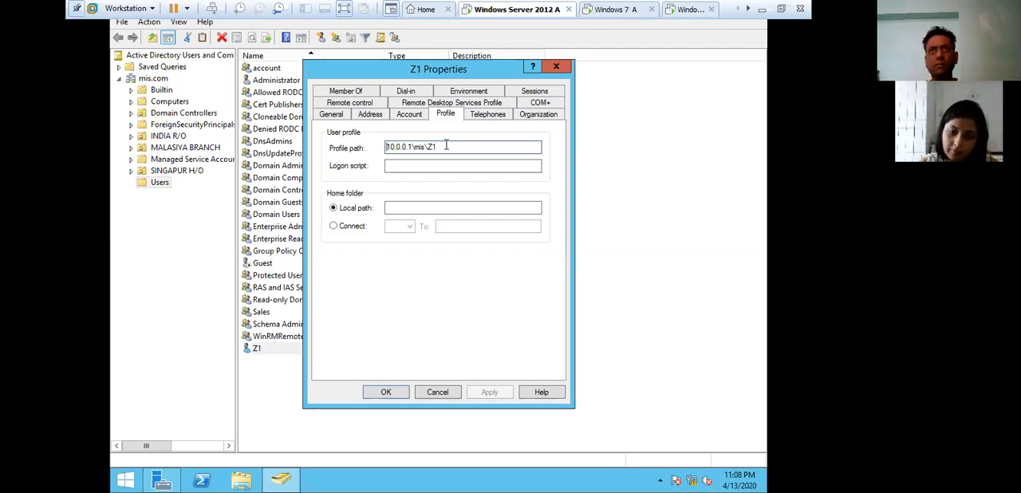
key(Home)
text(\)
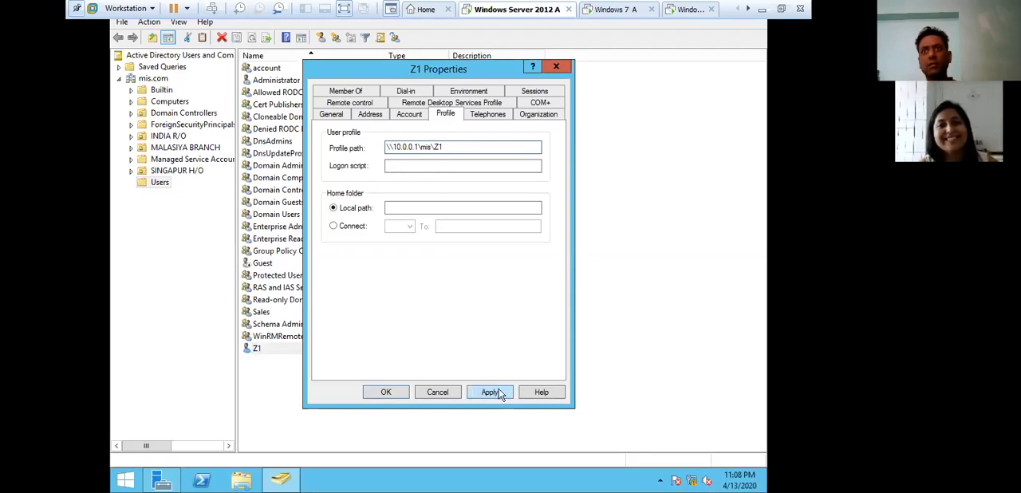
click(498, 391)
click(381, 394)
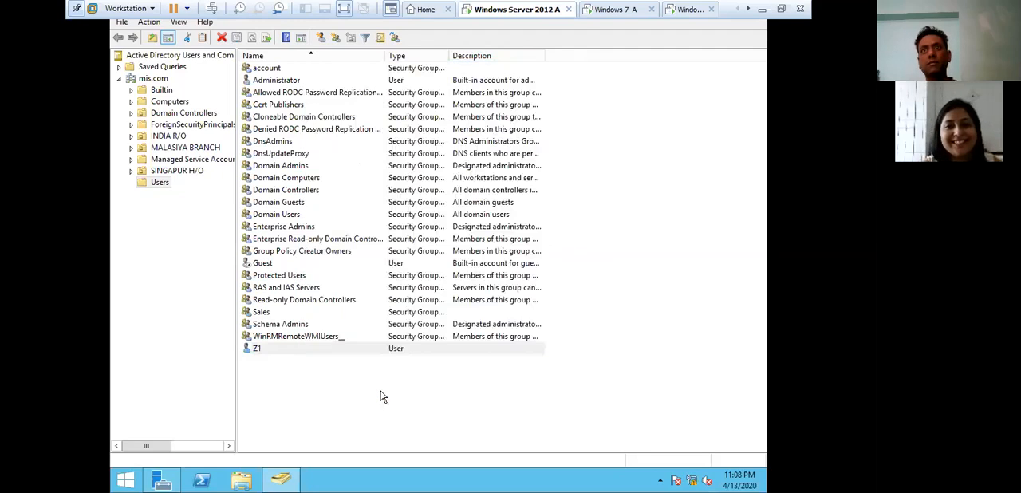
- Refresh the Users container, recheck the profile path in Z1's properties, and close them
click(370, 385)
click(222, 40)
click(221, 38)
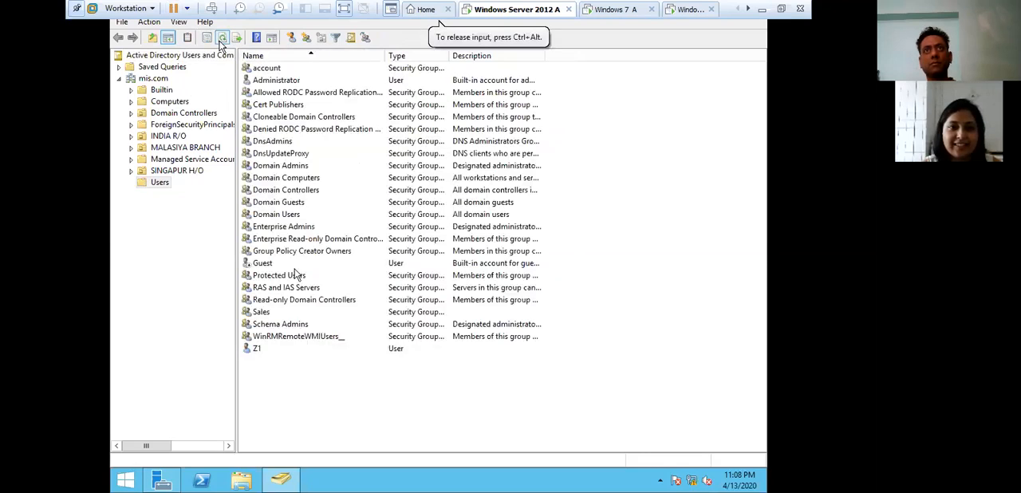
click(256, 340)
right_click(257, 348)
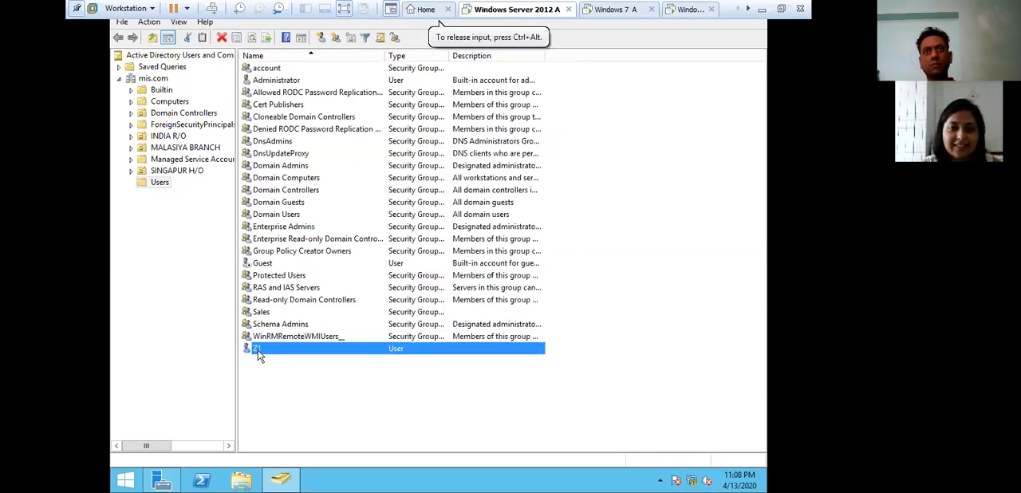
click(299, 327)
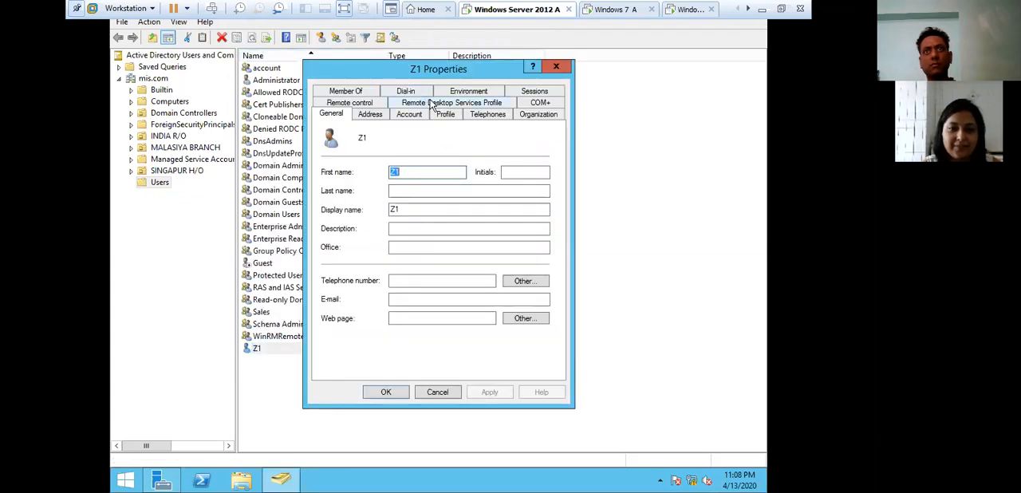
click(444, 114)
click(417, 166)
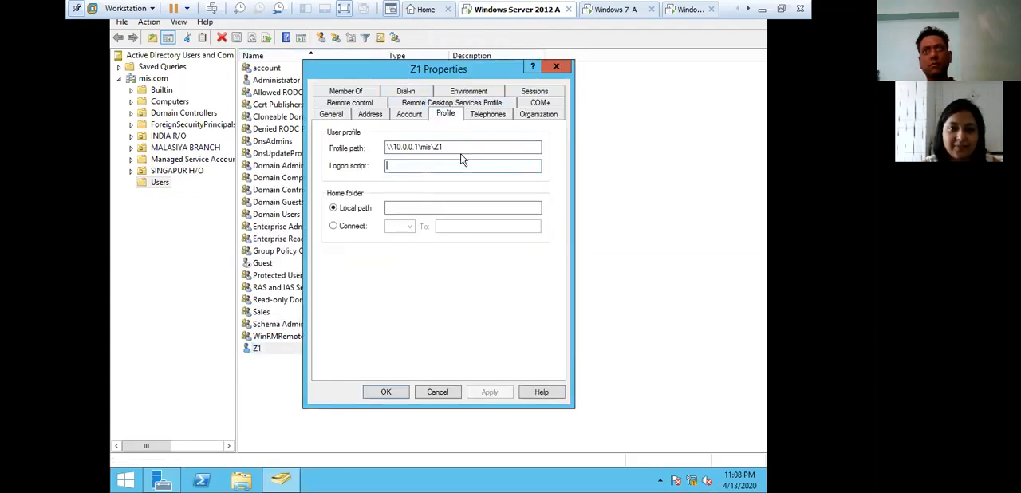
click(554, 66)
- Check the logon screens of both Windows 7 virtual machines and return to Windows Server 2012 A
click(616, 8)
click(702, 9)
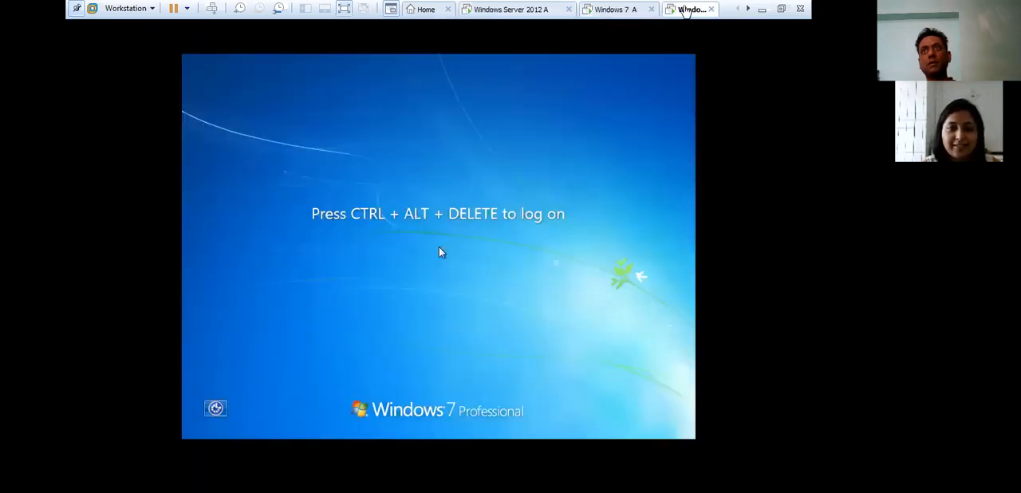
click(488, 10)
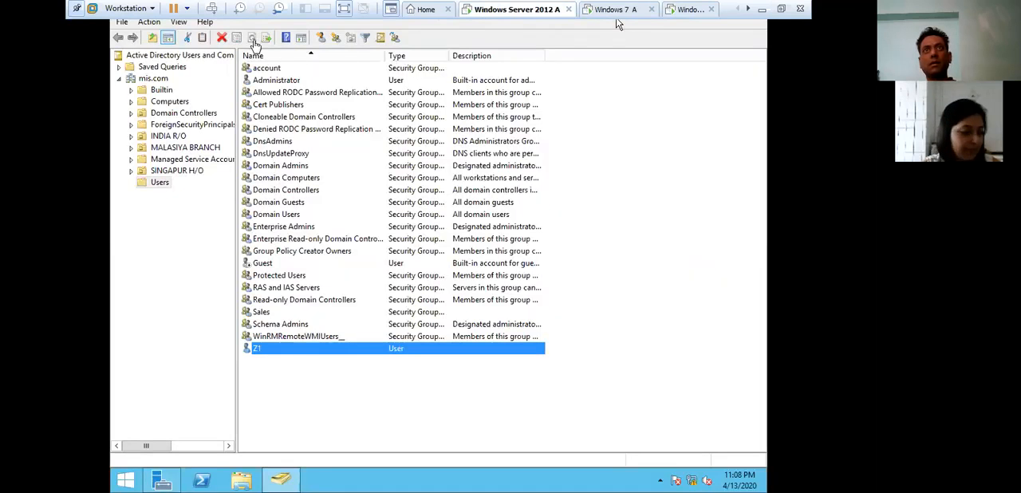
click(159, 183)
click(252, 38)
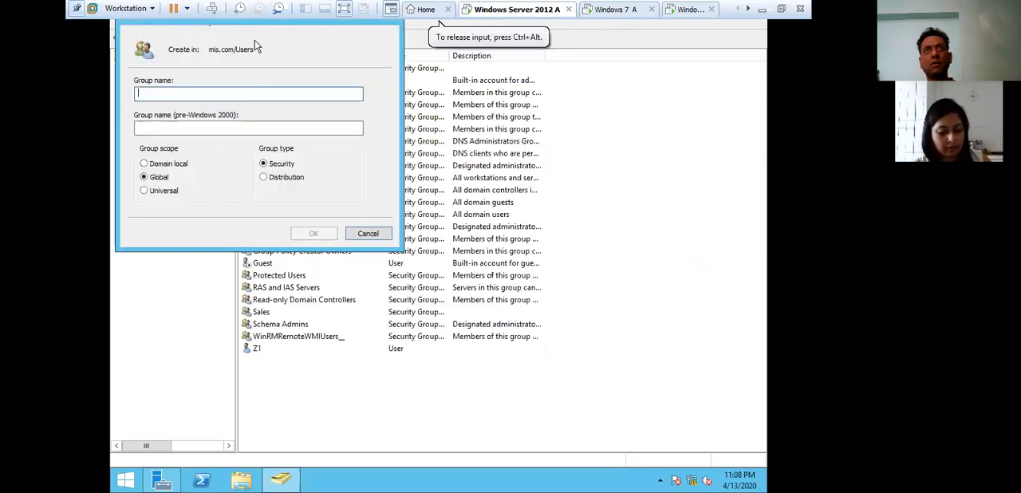
click(366, 235)
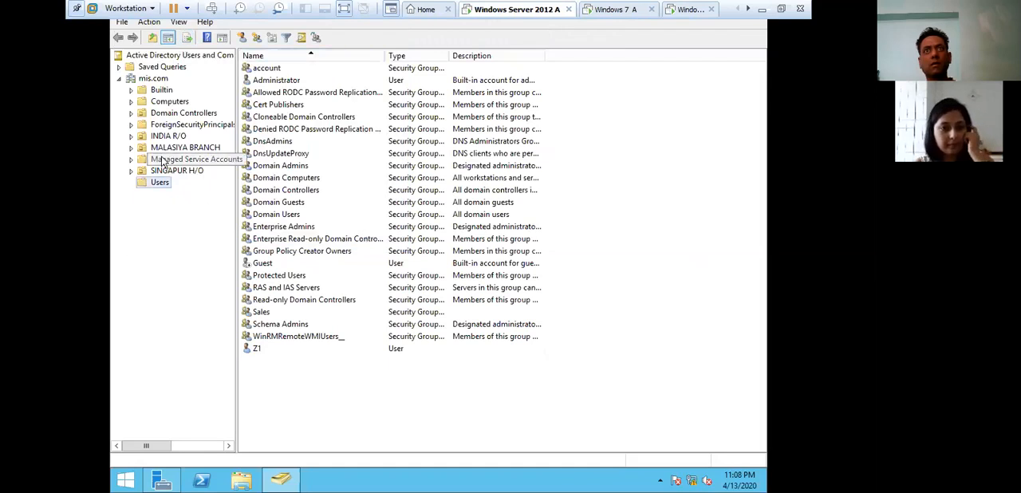
- Log on to the MIS domain as Z1 on Windows 7 A with the account password
click(612, 9)
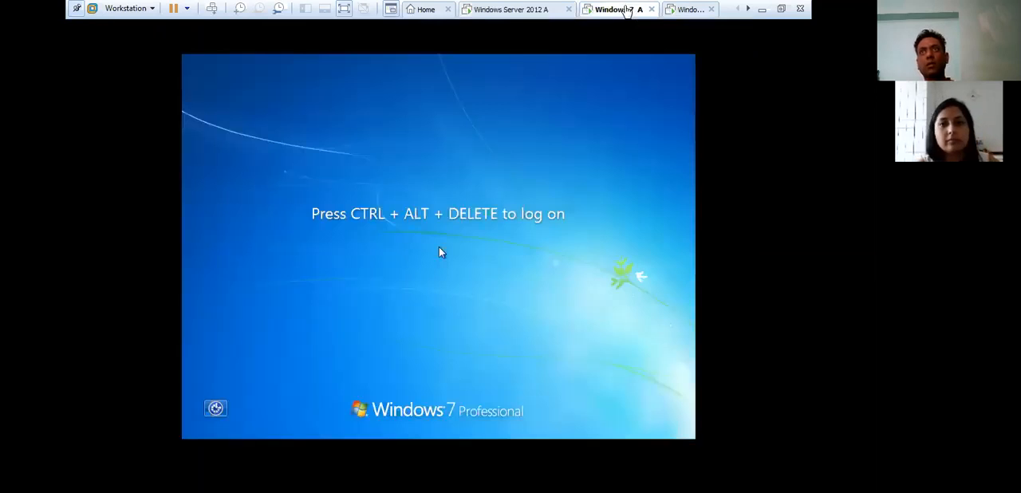
click(211, 9)
text(••••••••)
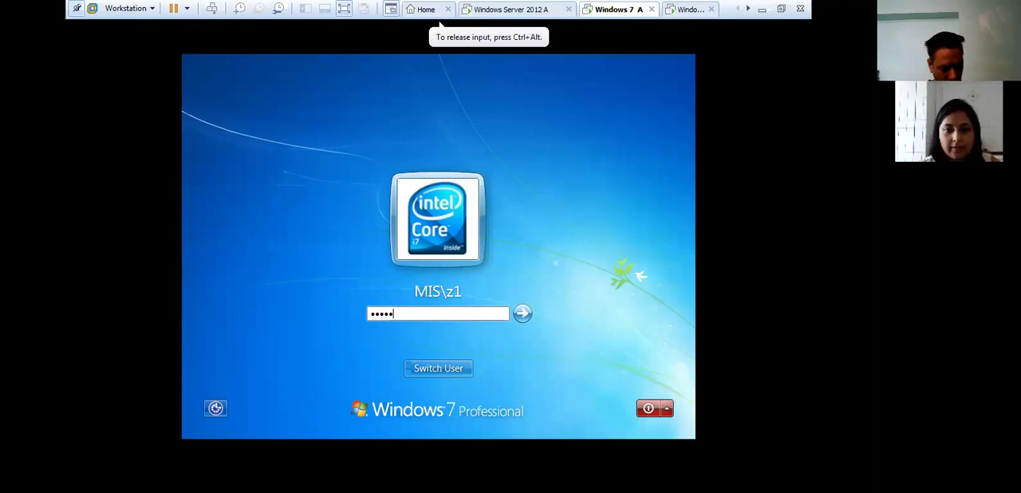
key(Return)
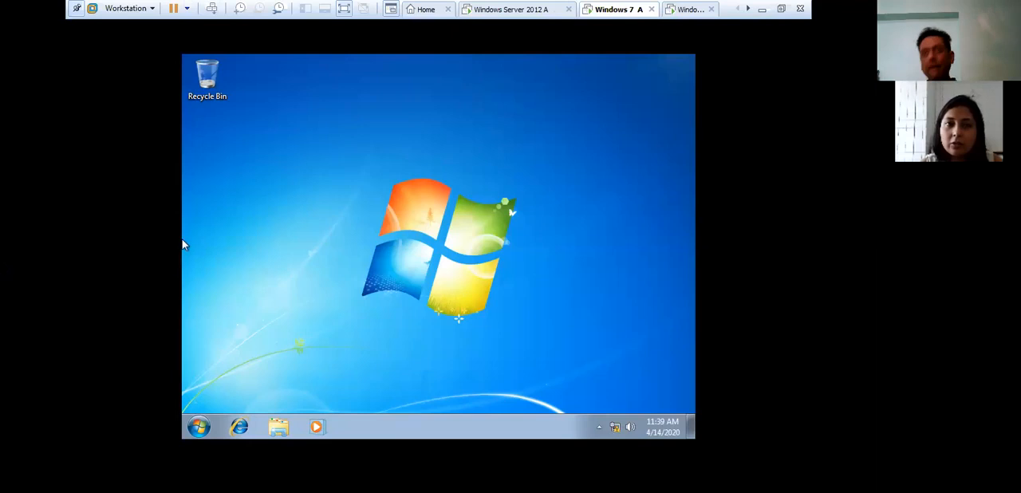
- Open the computer's system information in Z1's session on Windows 7 A
click(199, 426)
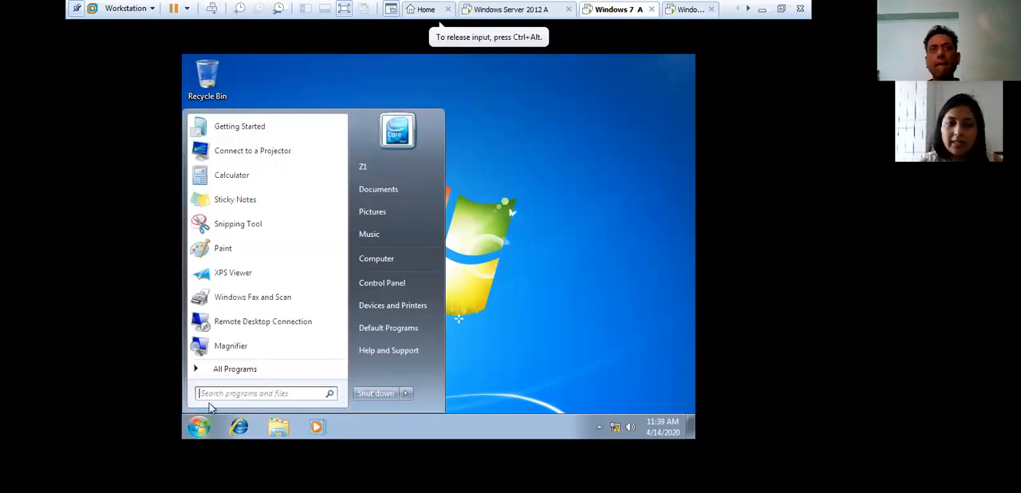
right_click(412, 258)
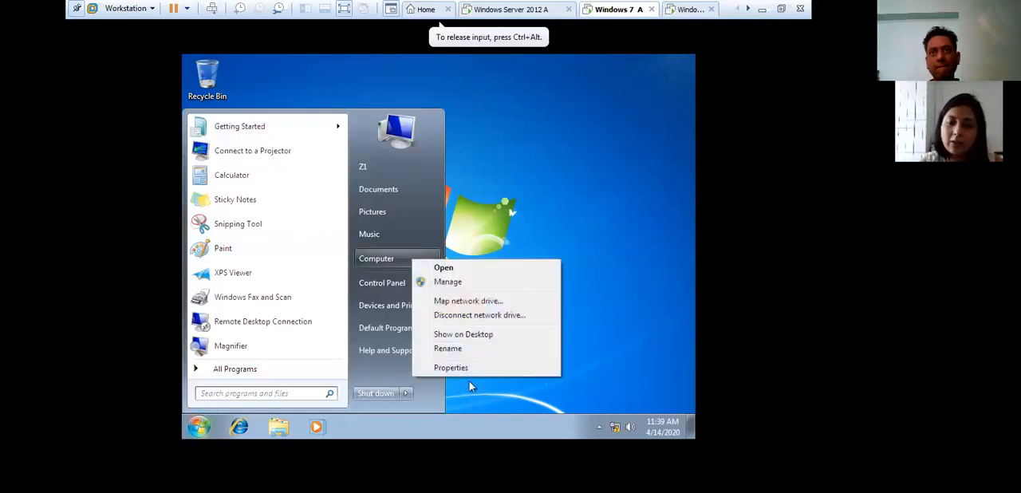
click(477, 372)
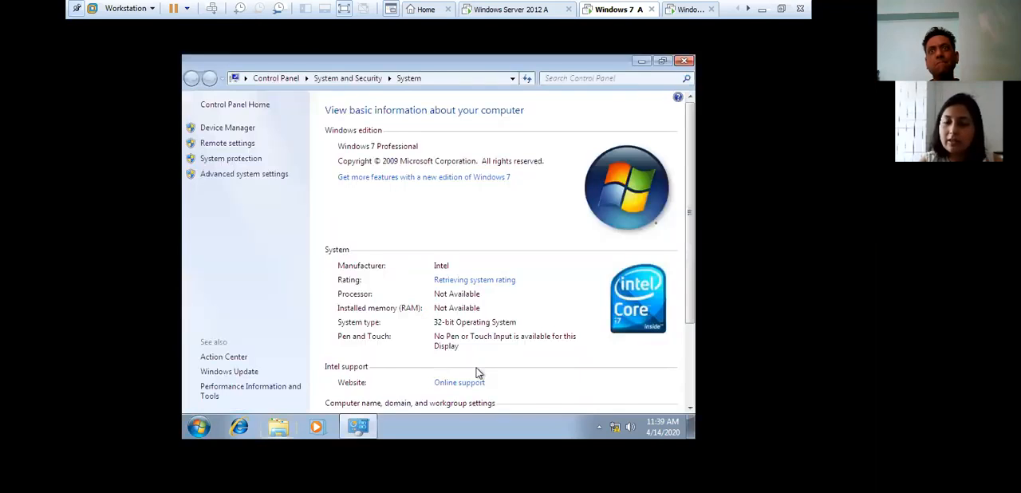
- Open the advanced system settings, authorizing access with the administrator account and its password
click(262, 175)
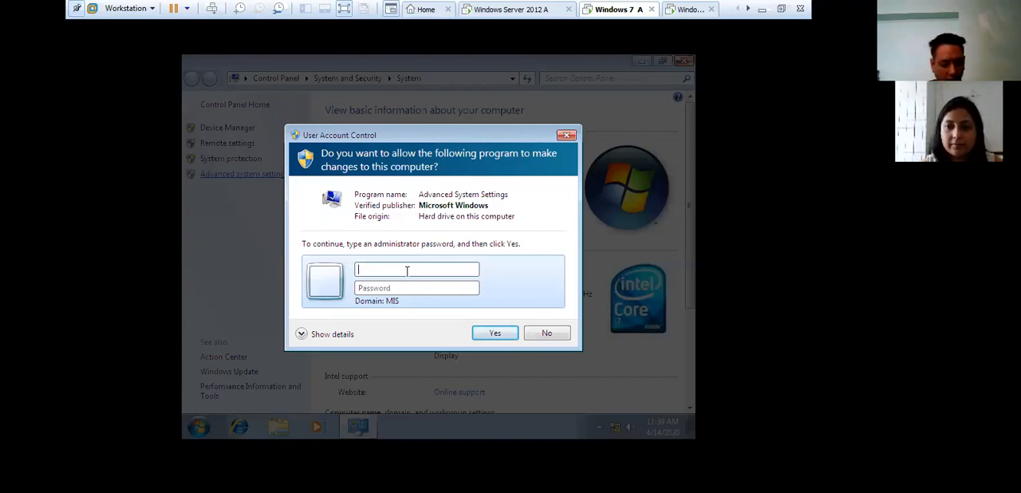
text(admi)
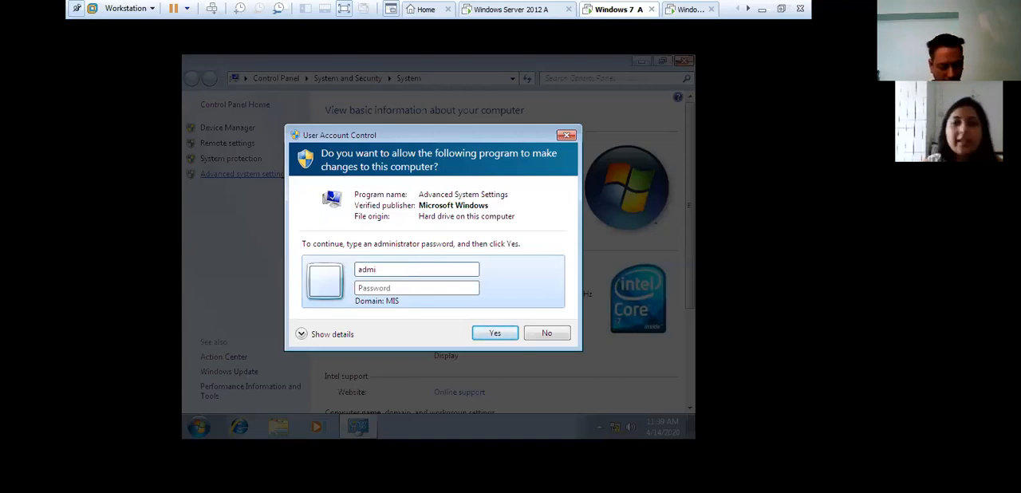
key(BackSpace)
key(BackSpace)
key(BackSpace)
key(BackSpace)
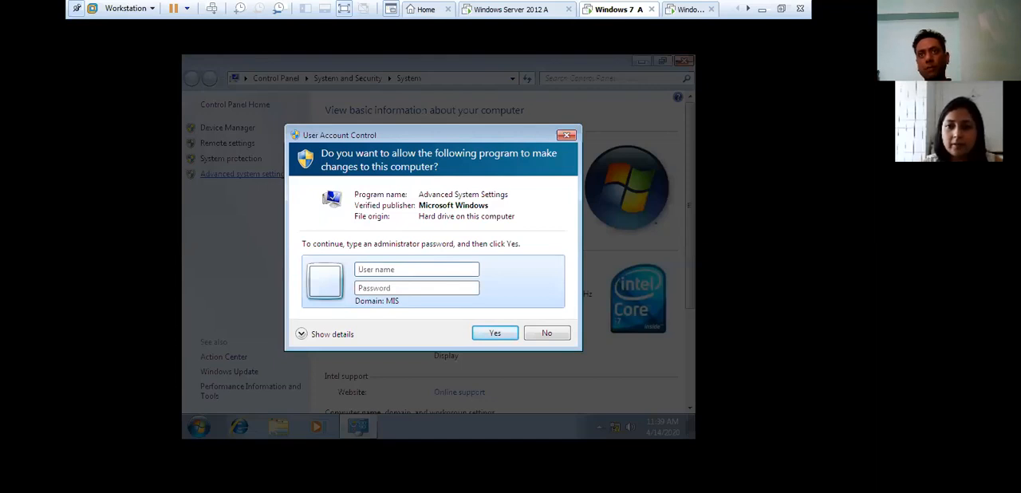
text(a)
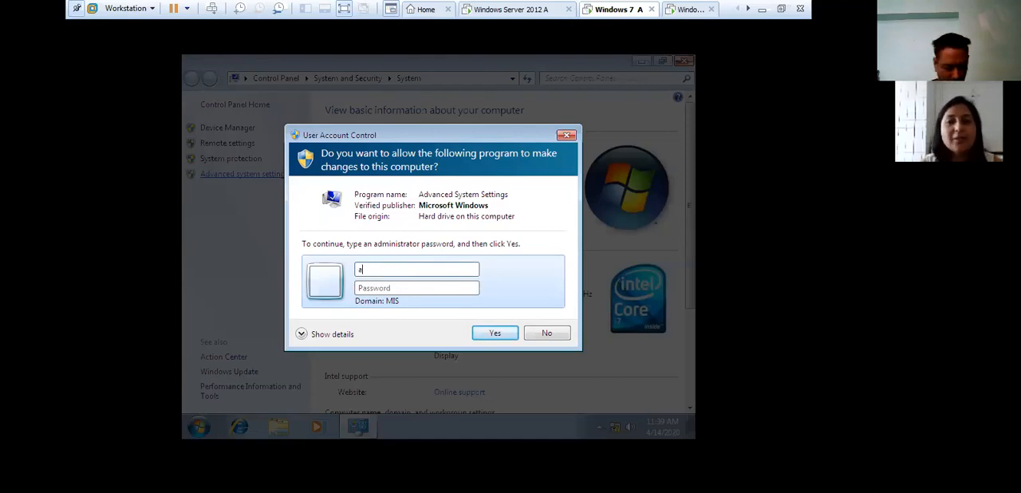
text(dministrator)
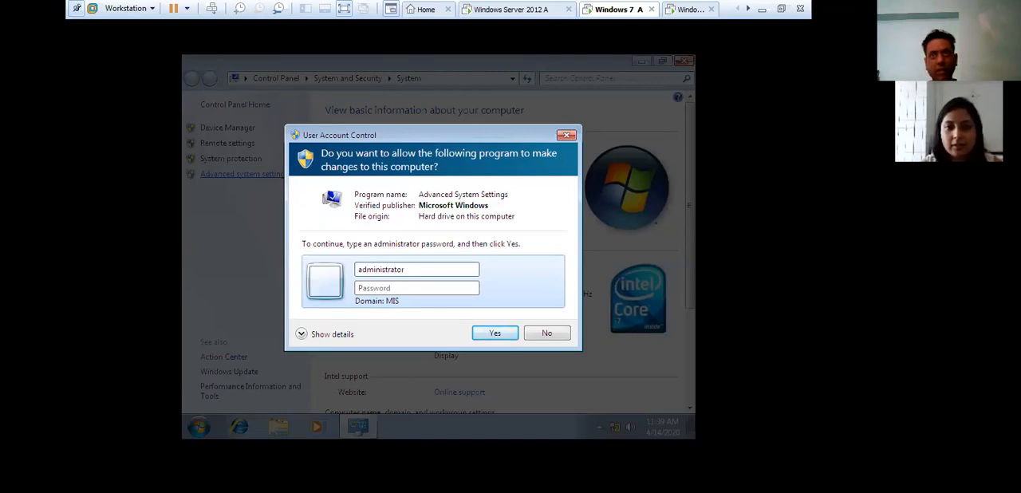
key(Tab)
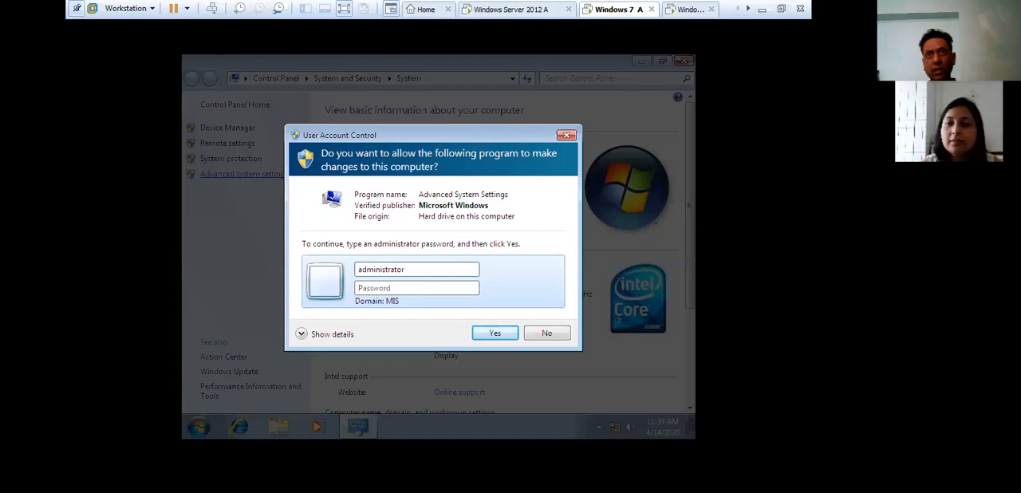
text(•••••••)
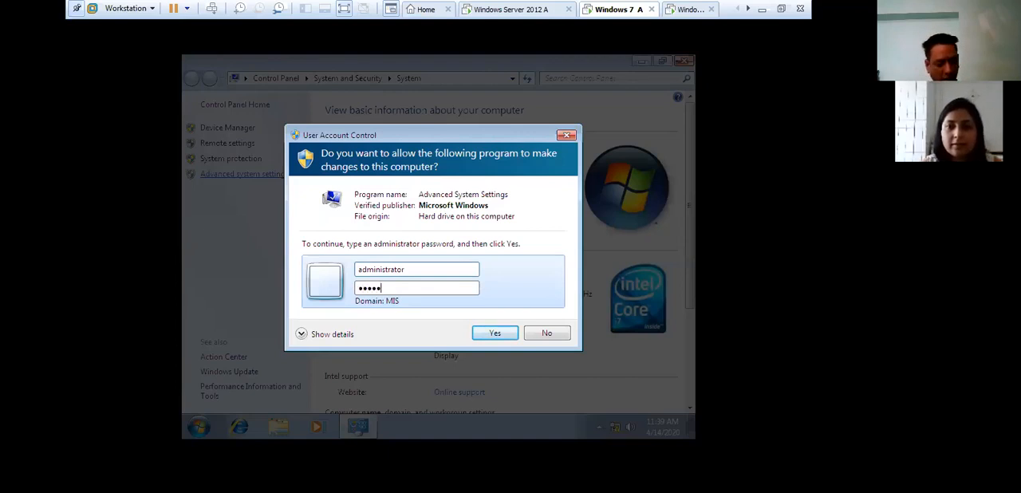
key(Return)
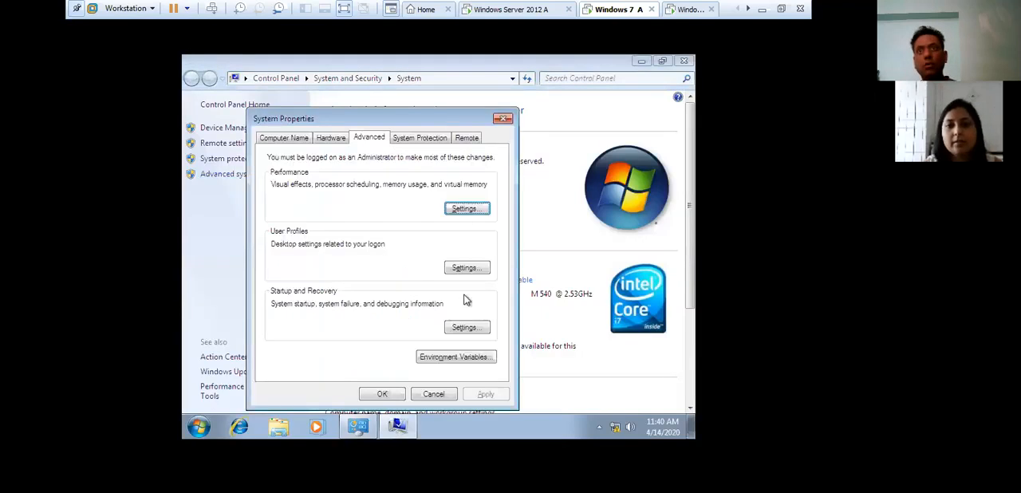
- Check the type and status of the MIS\z1 profile among the stored user profiles, and close the system windows
click(467, 267)
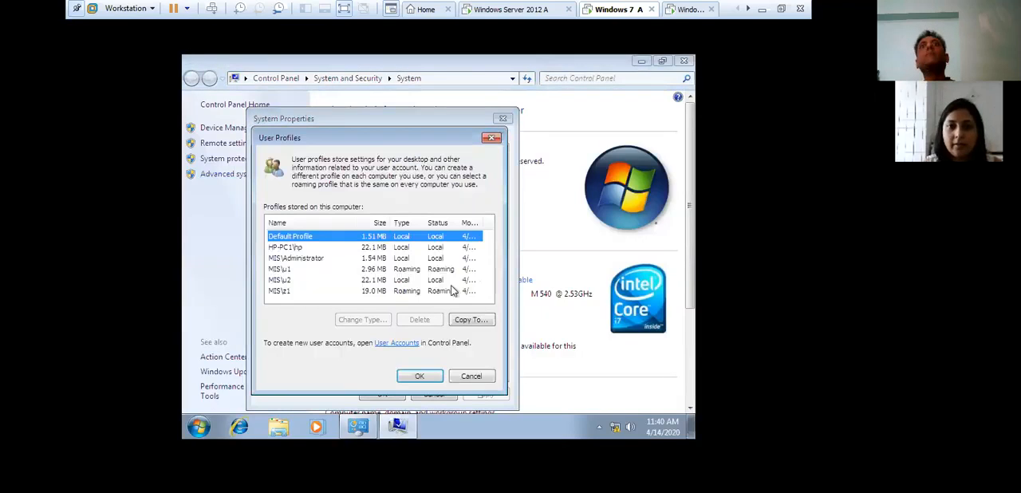
click(383, 280)
click(363, 292)
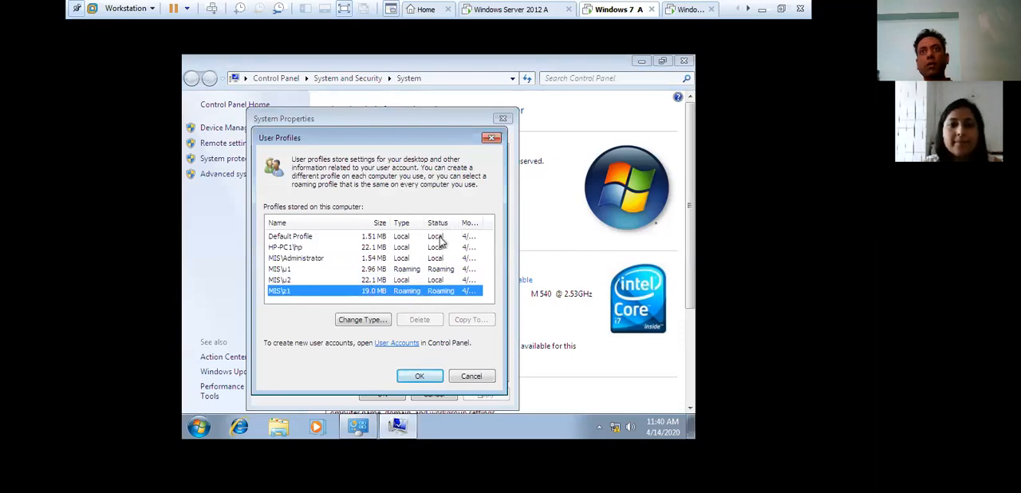
click(416, 378)
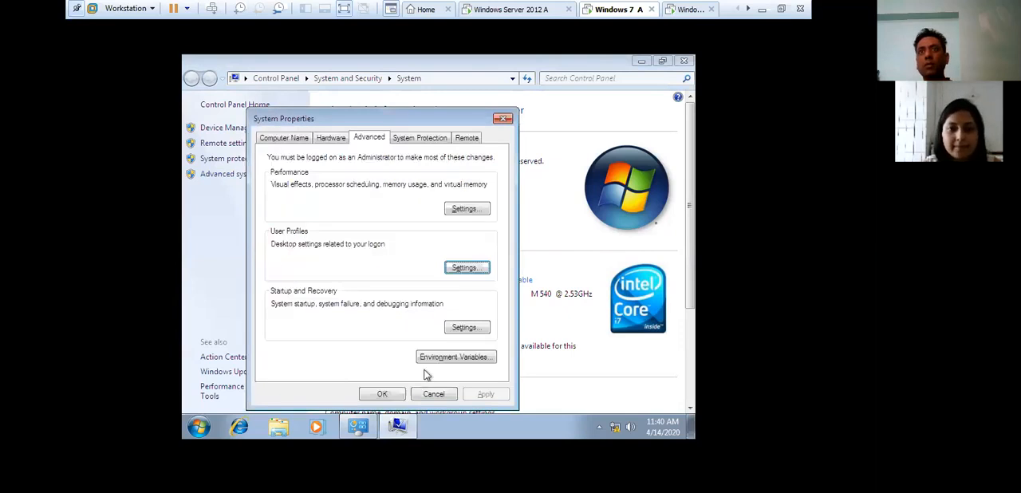
click(502, 119)
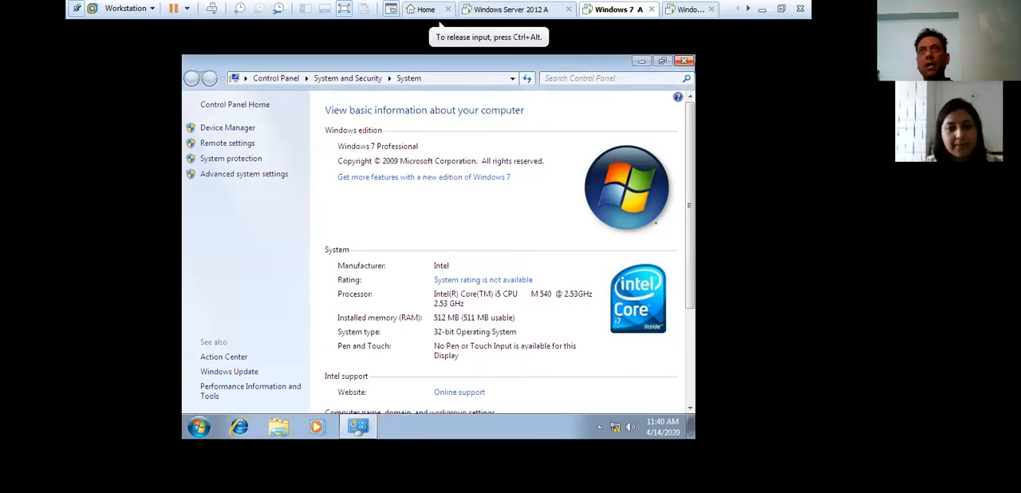
click(684, 61)
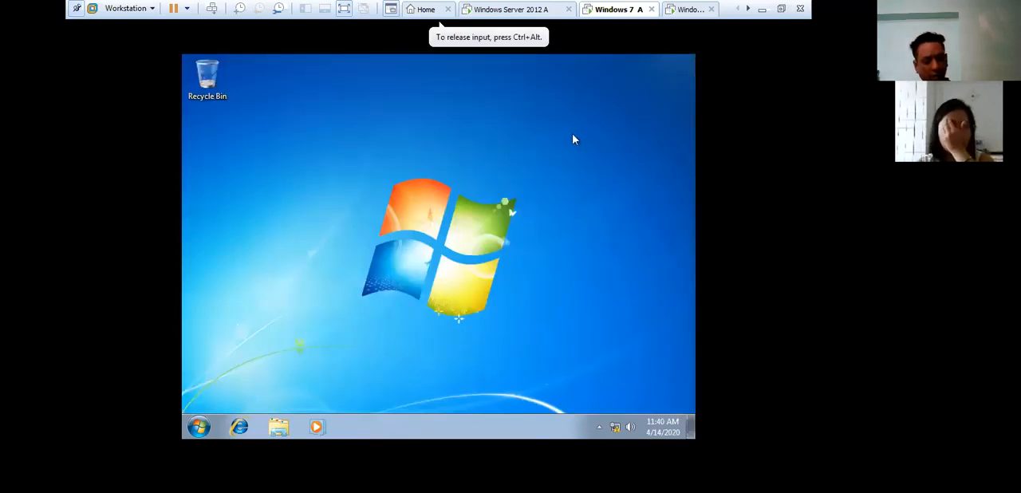
- Log Z1 off from Windows 7 A
key(alt+F4)
click(507, 222)
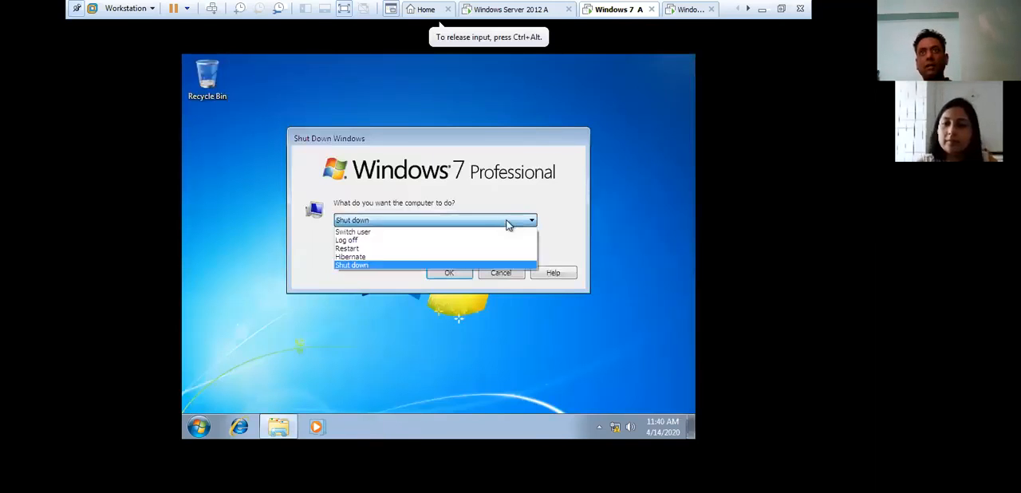
click(387, 239)
click(447, 273)
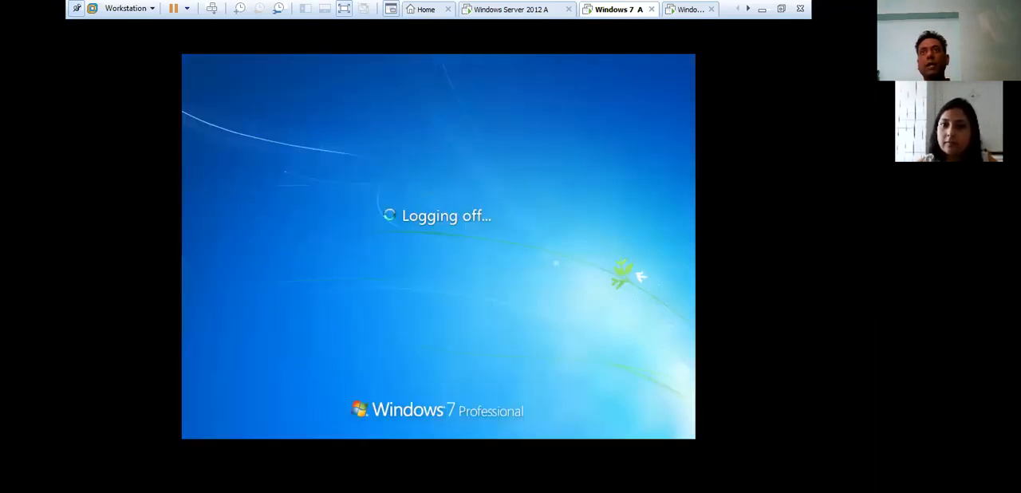
- Switch to Windows Server 2012 A and close Active Directory Users and Computers and Server Manager
click(519, 10)
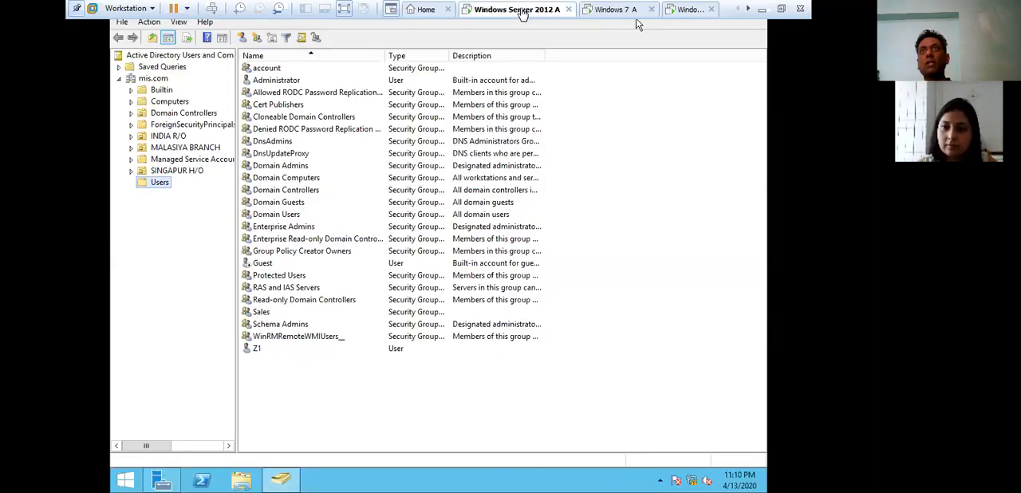
click(592, 220)
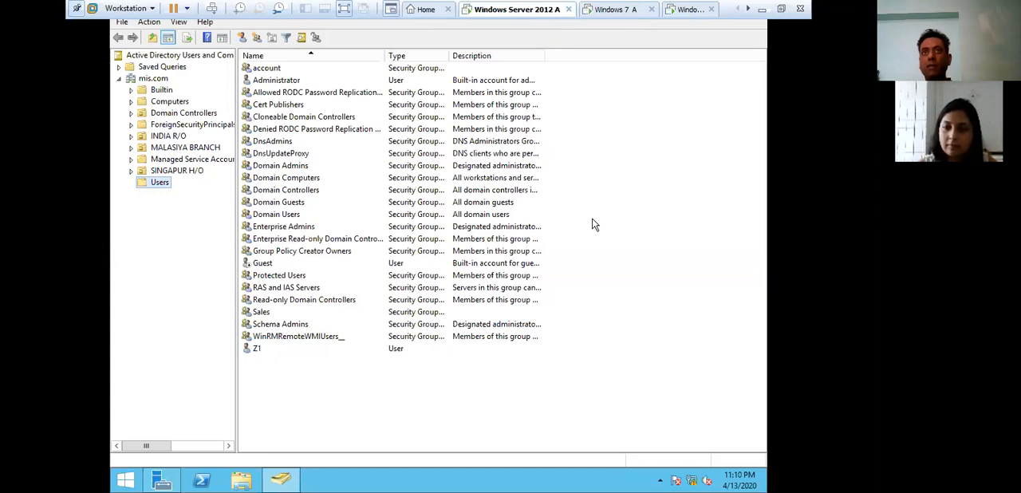
key(alt+F4)
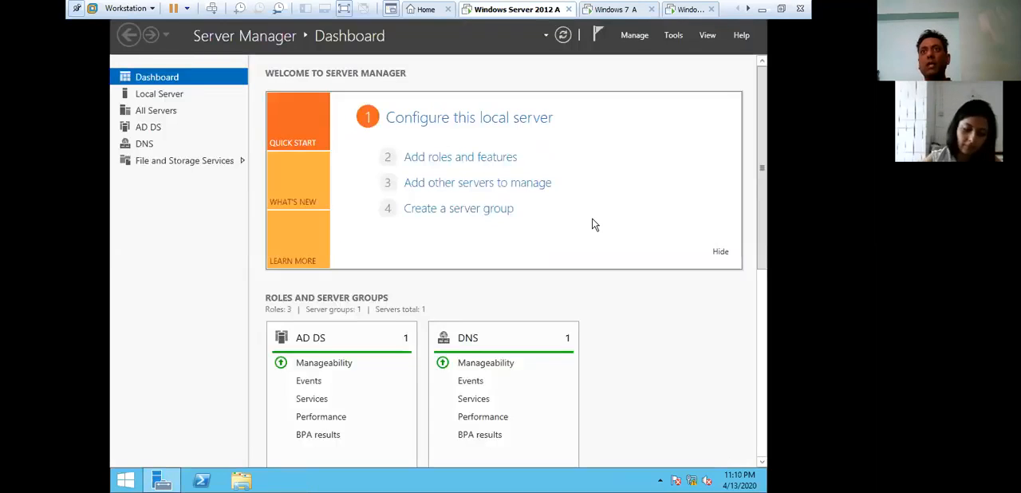
key(alt+F4)
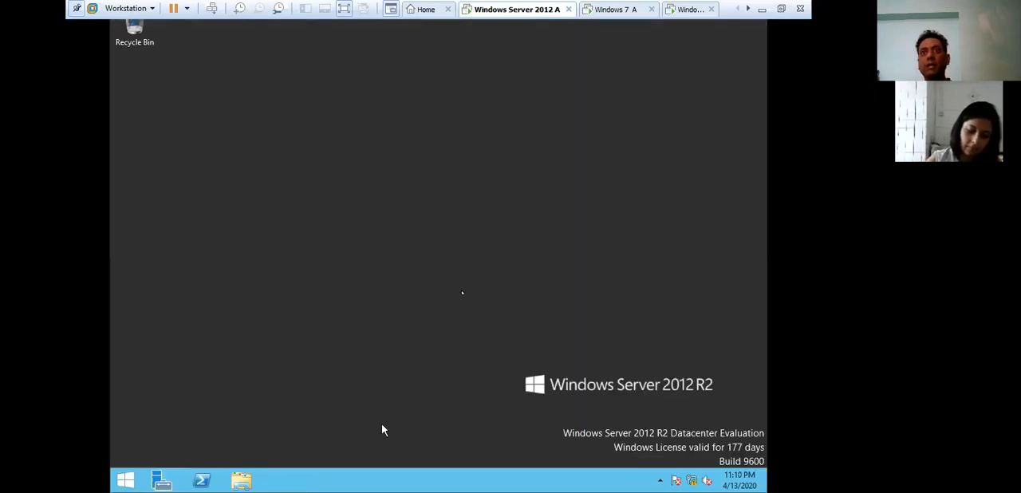
- Open the mis folder on Local Disk (D:) to check for Z1's profile folder
click(250, 485)
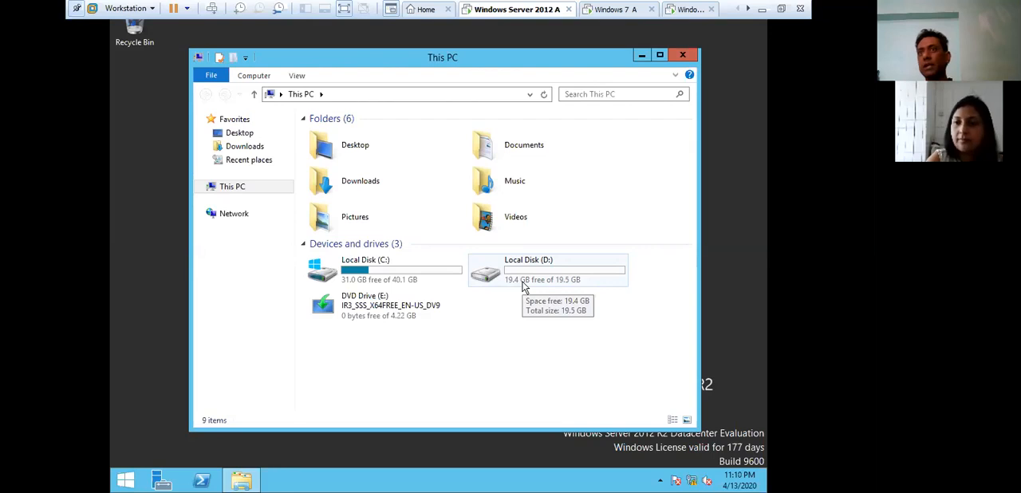
double_click(523, 285)
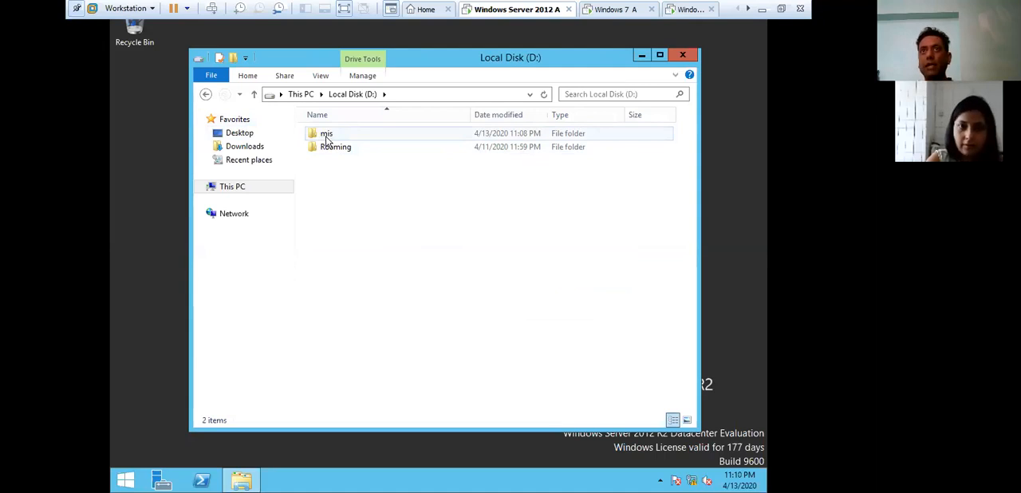
double_click(326, 137)
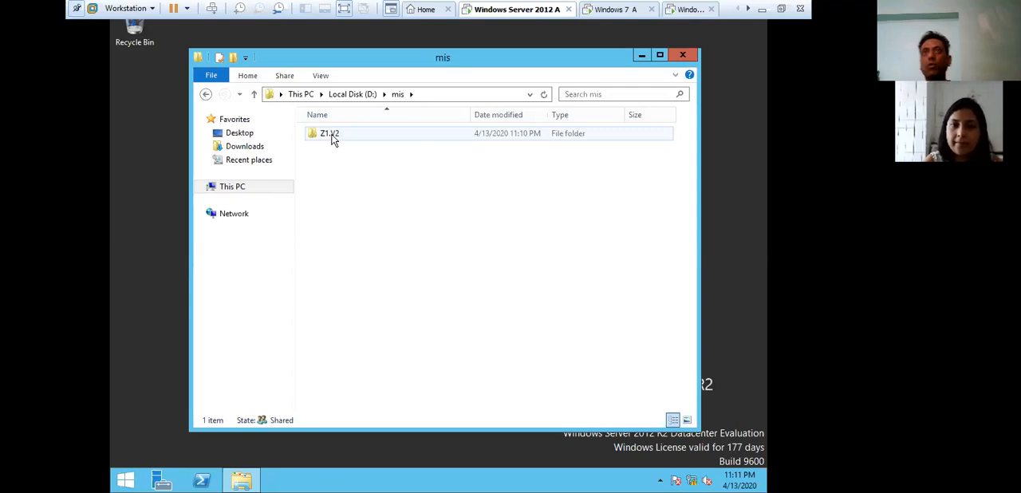
- Try to open the Z1.V2 profile folder with permanent access, and close File Explorer
click(333, 137)
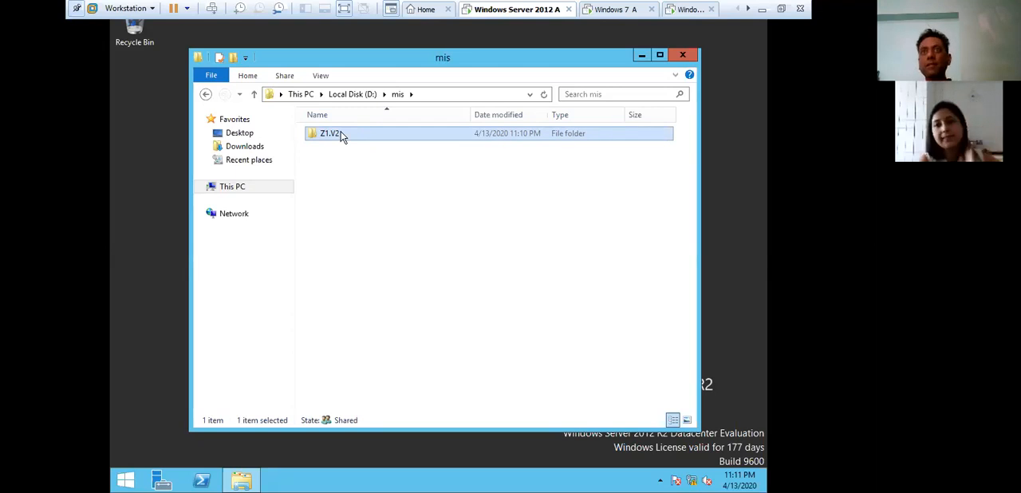
double_click(341, 134)
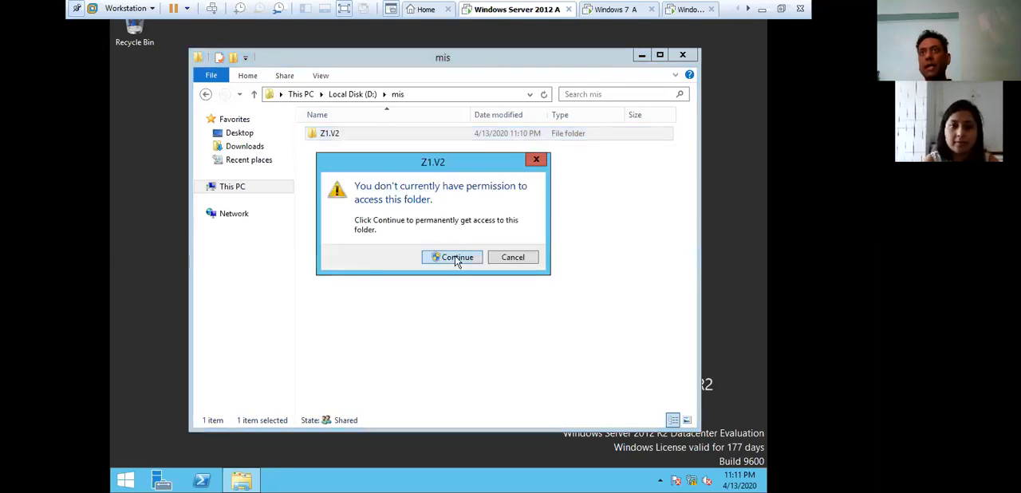
click(456, 258)
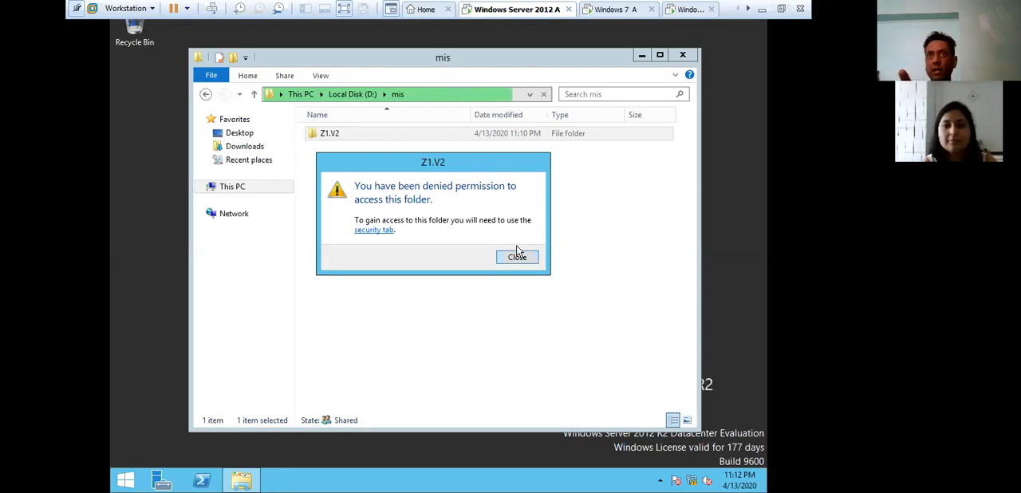
click(520, 255)
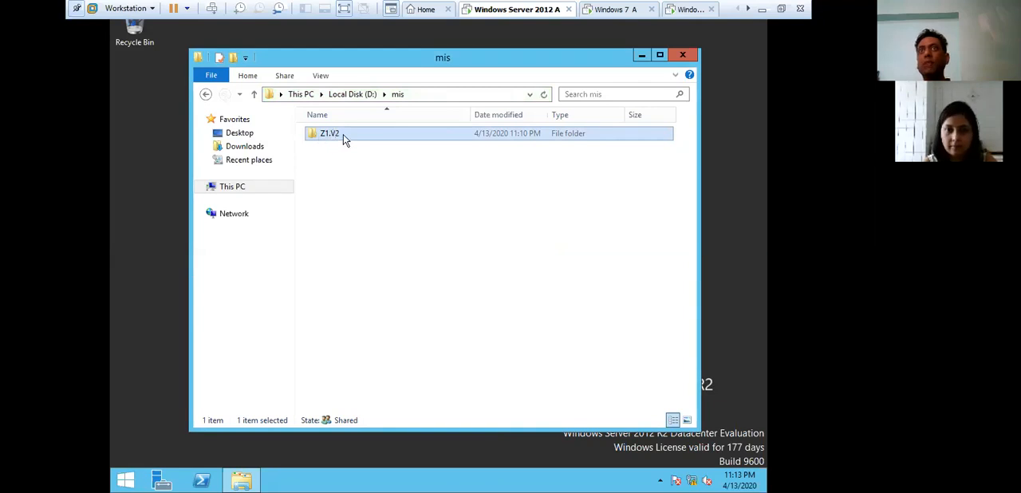
click(205, 95)
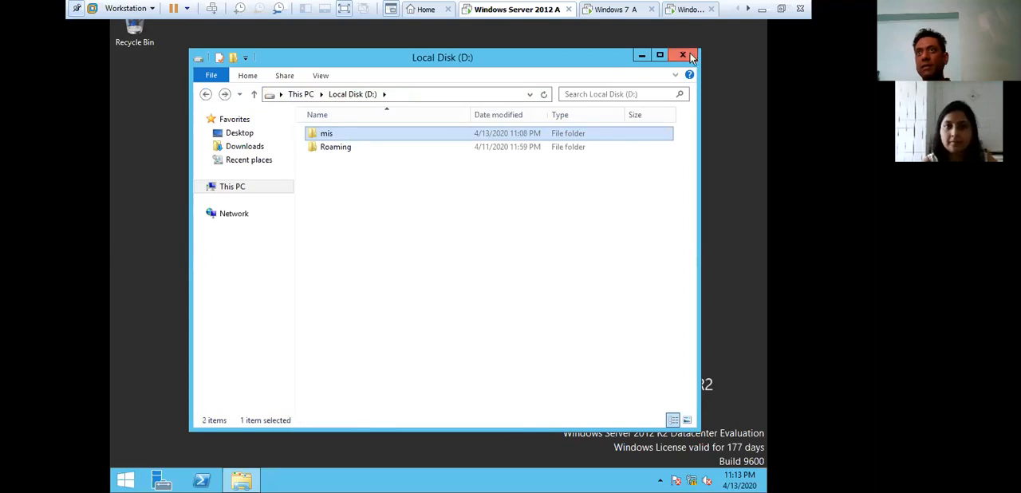
click(690, 53)
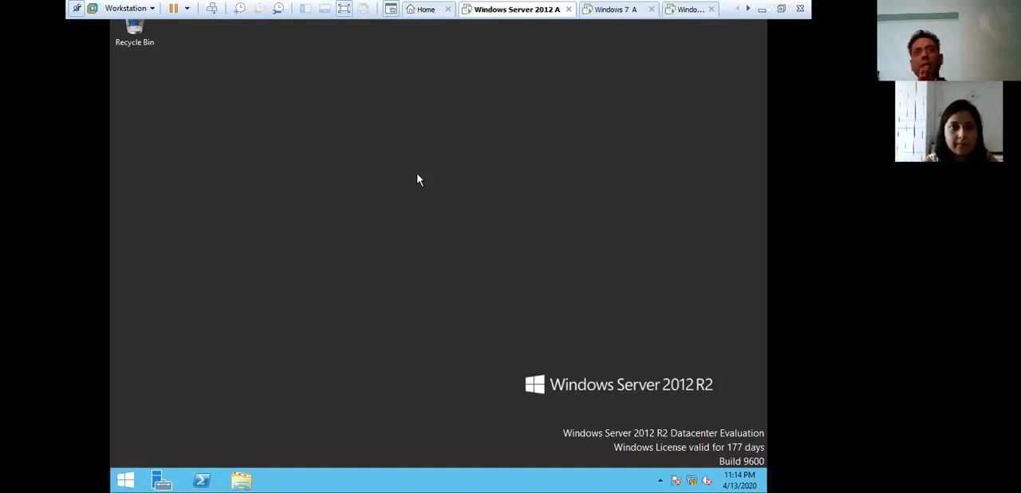
- Reopen the mis folder on Local Disk (D:) and try again to open the Z1.V2 profile folder with permanent access
click(254, 481)
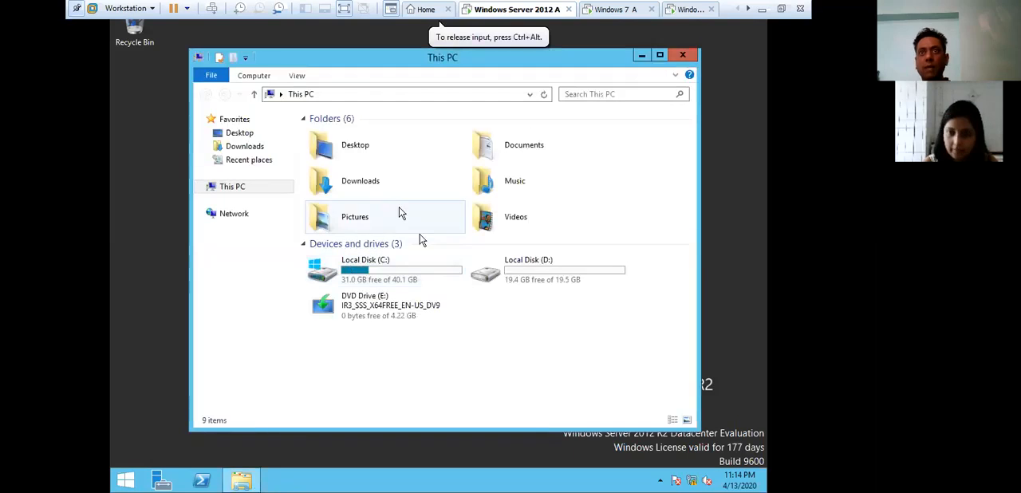
double_click(502, 270)
double_click(331, 133)
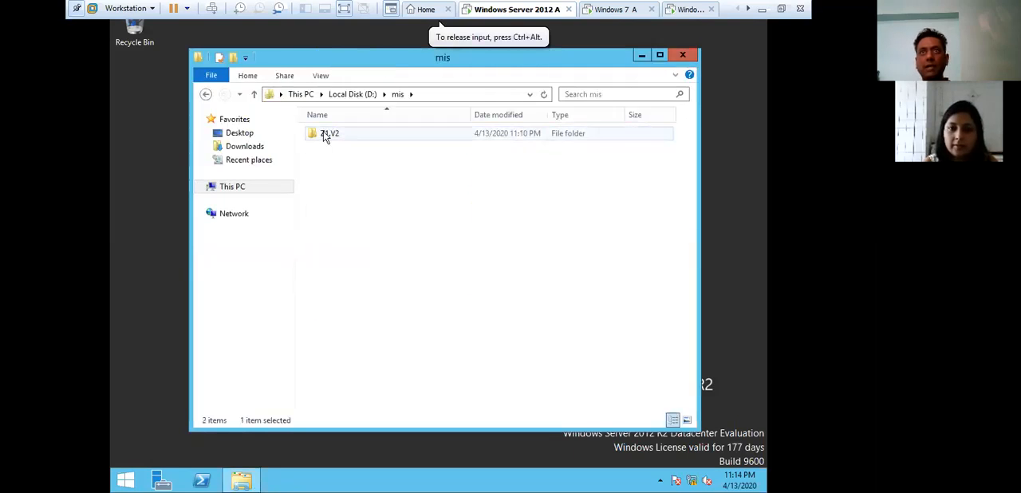
double_click(333, 136)
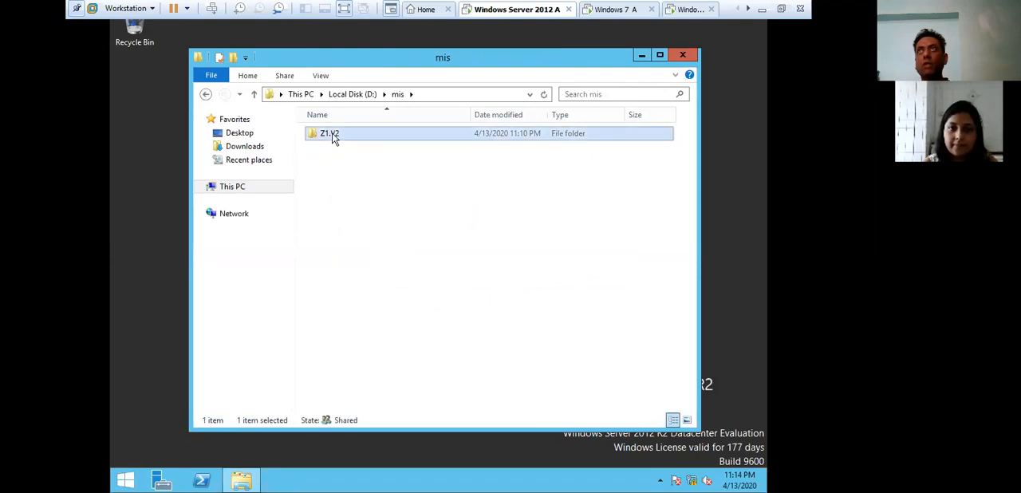
click(444, 263)
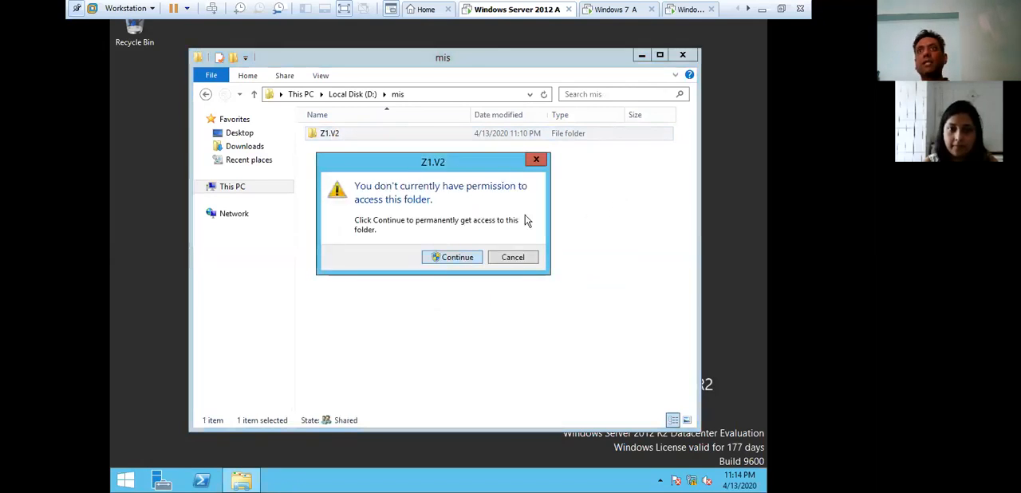
click(524, 264)
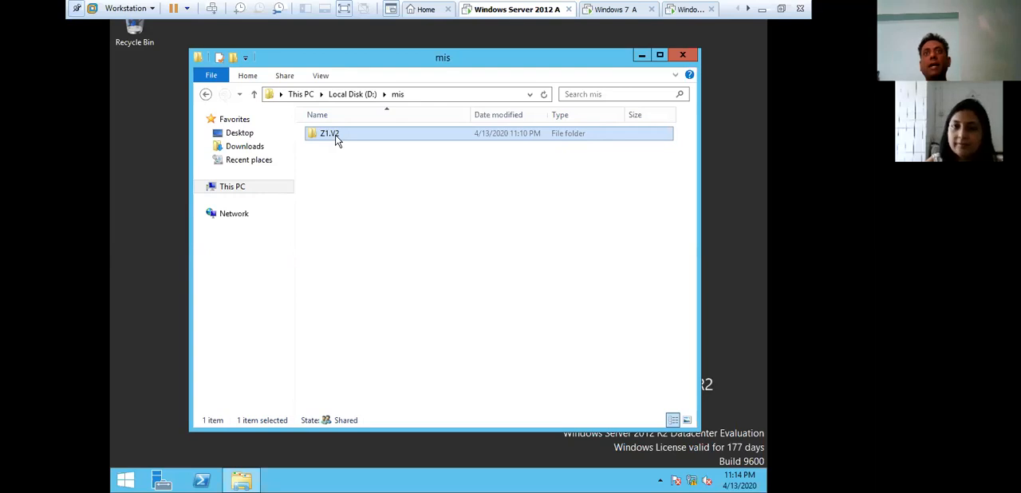
double_click(338, 135)
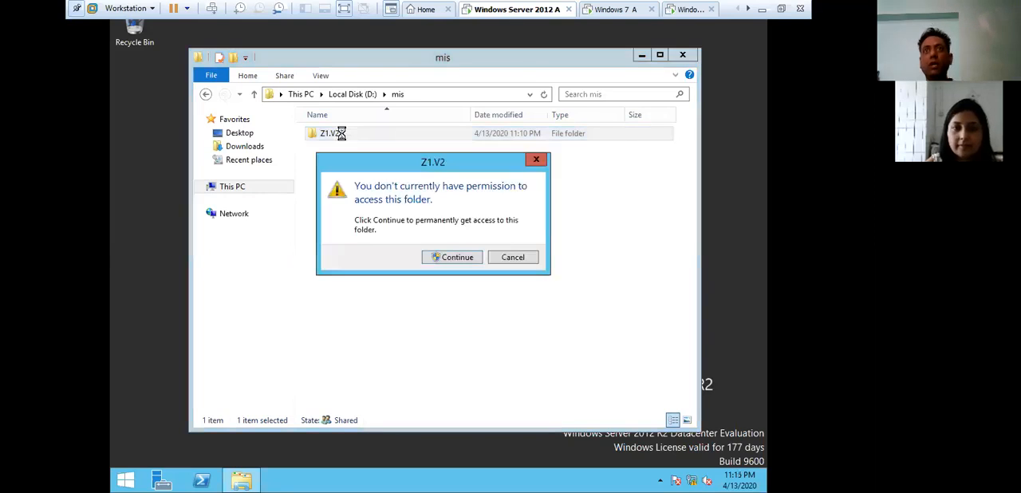
click(458, 258)
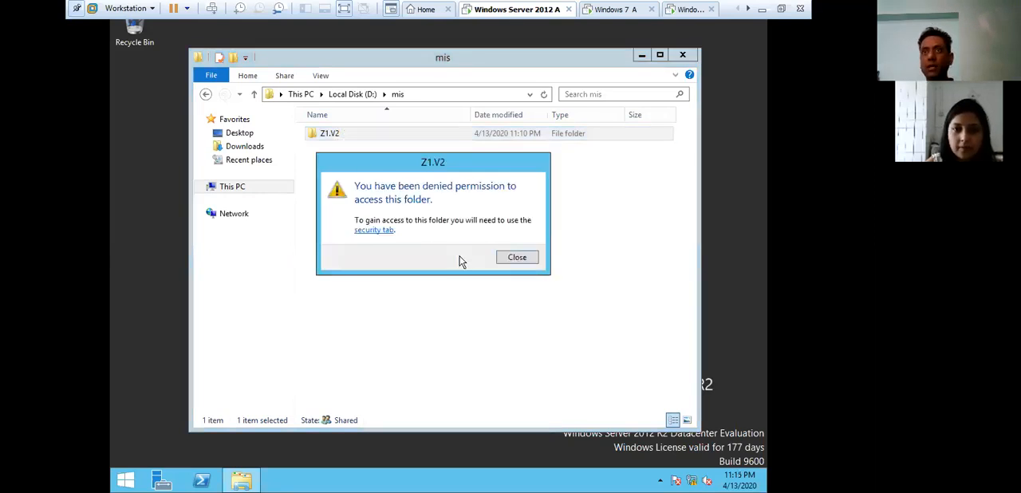
click(516, 259)
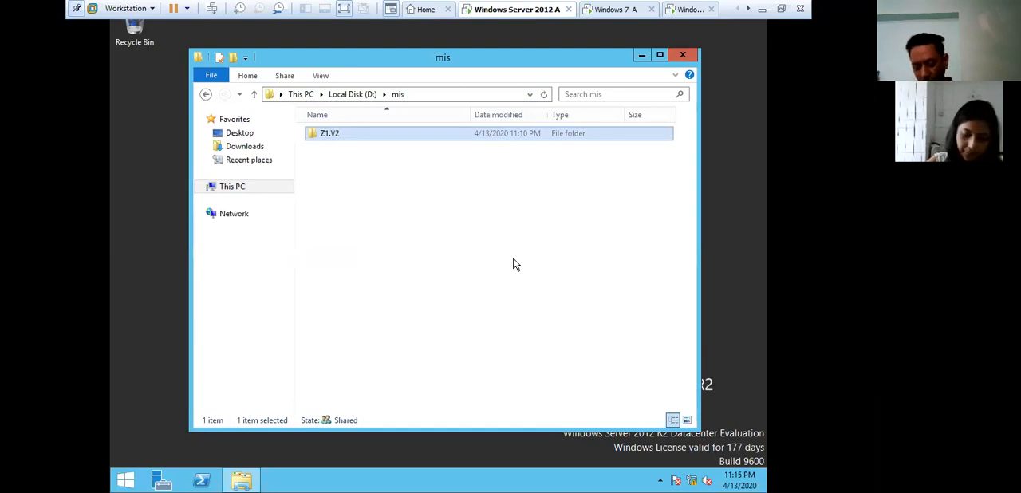
- Switch to the Windows 7 A machine and log on as MIS\z1, entering the account password
click(614, 8)
click(501, 171)
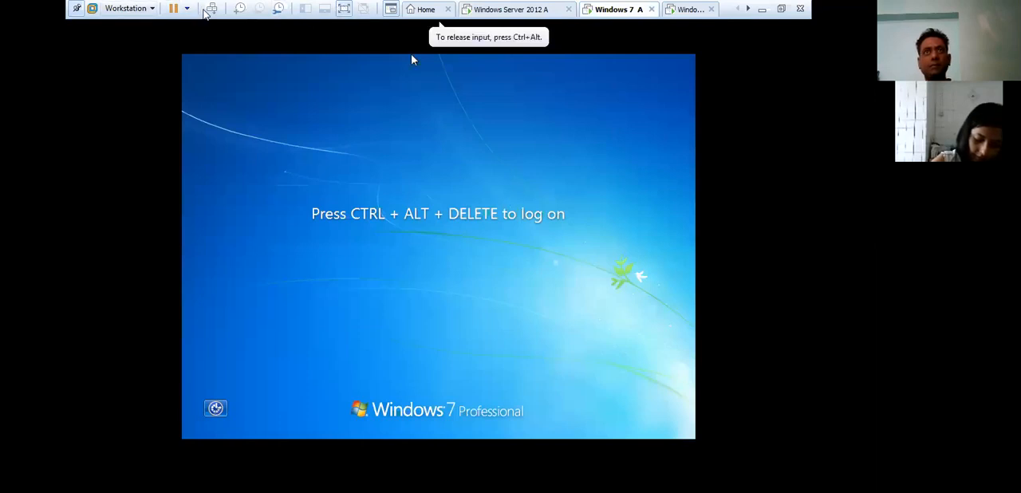
click(211, 8)
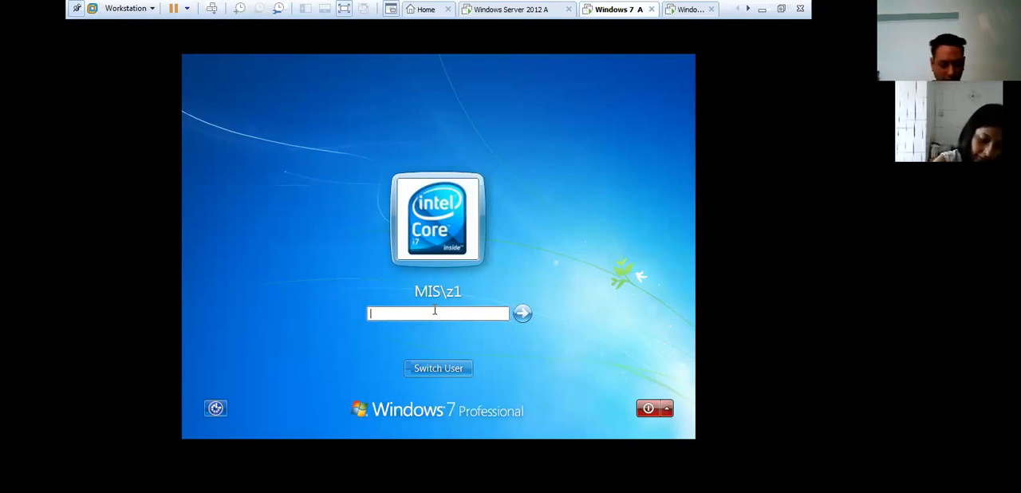
text(1234567)
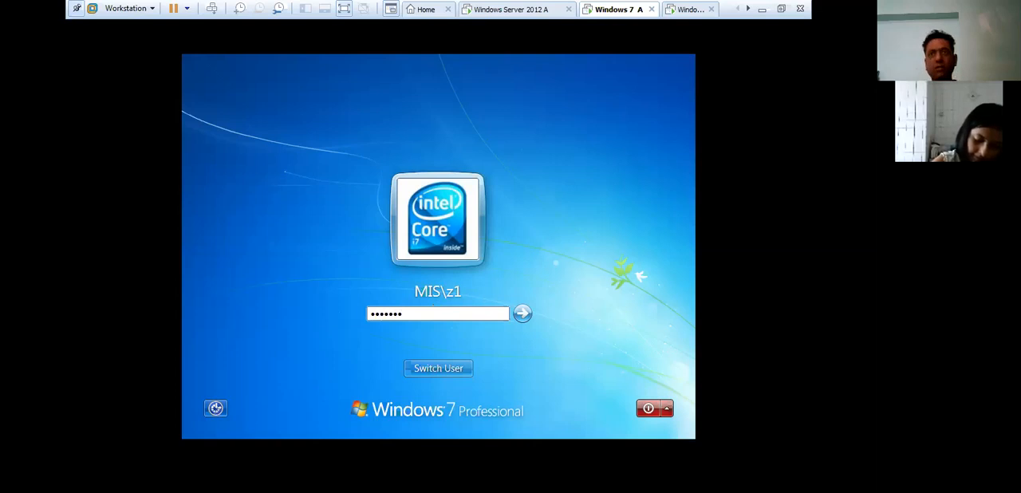
key(Return)
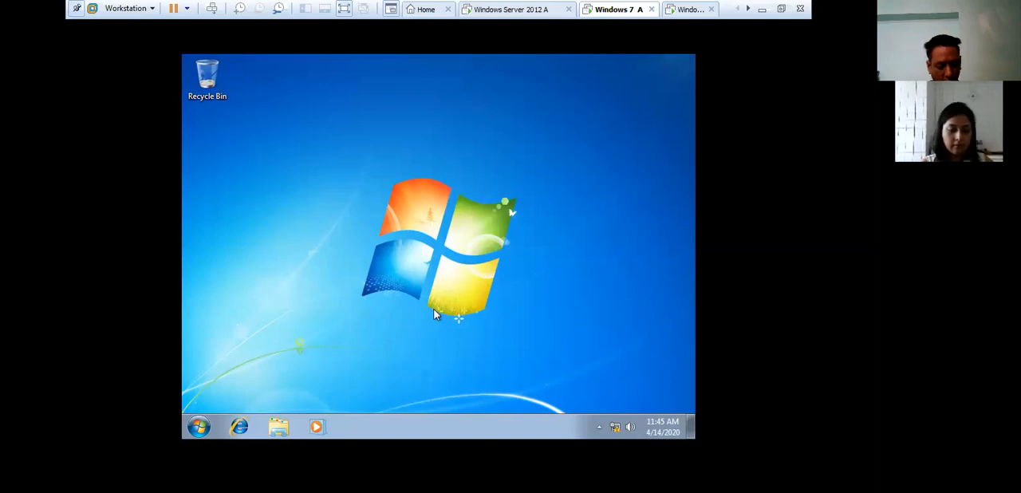
- Open the network share \\10.0.0.1\mis, view the contents of the Z1.V2 profile folder and return to the share
key(super+r)
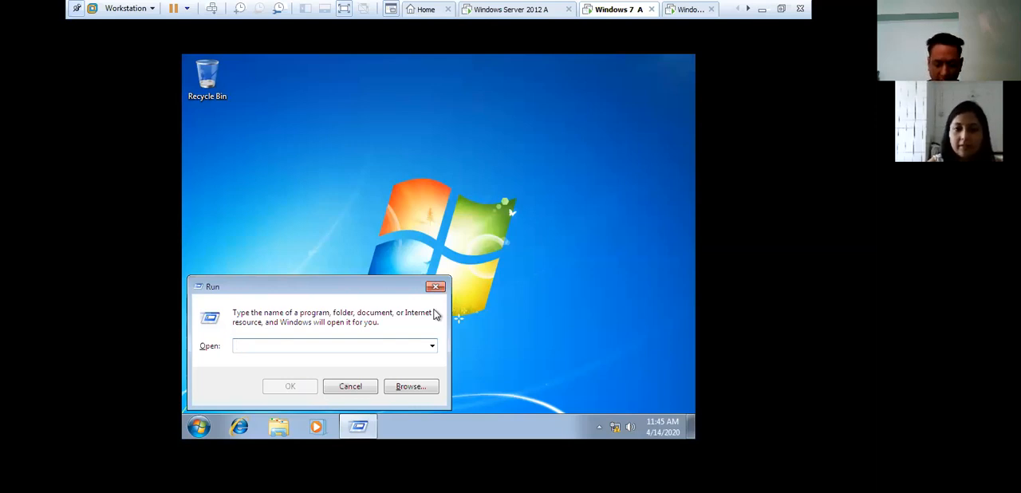
text(\\)
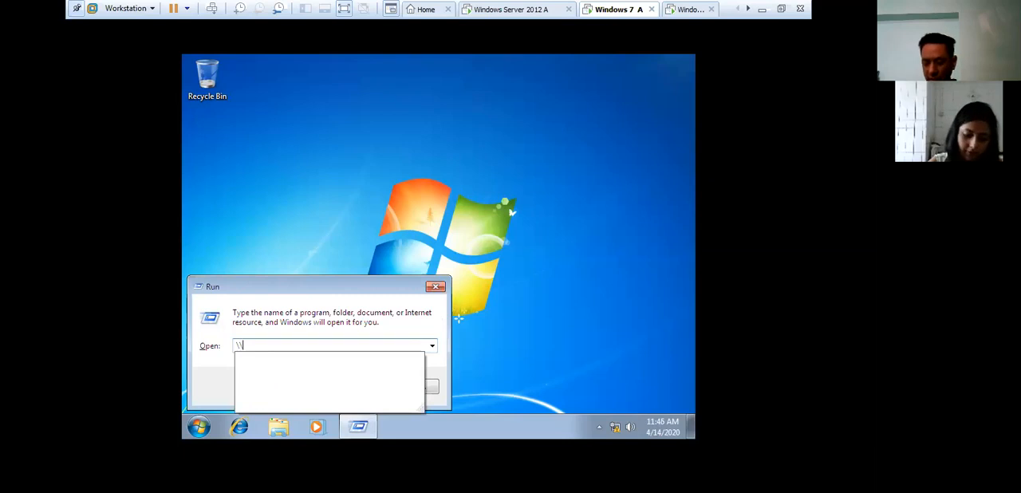
text(10.0)
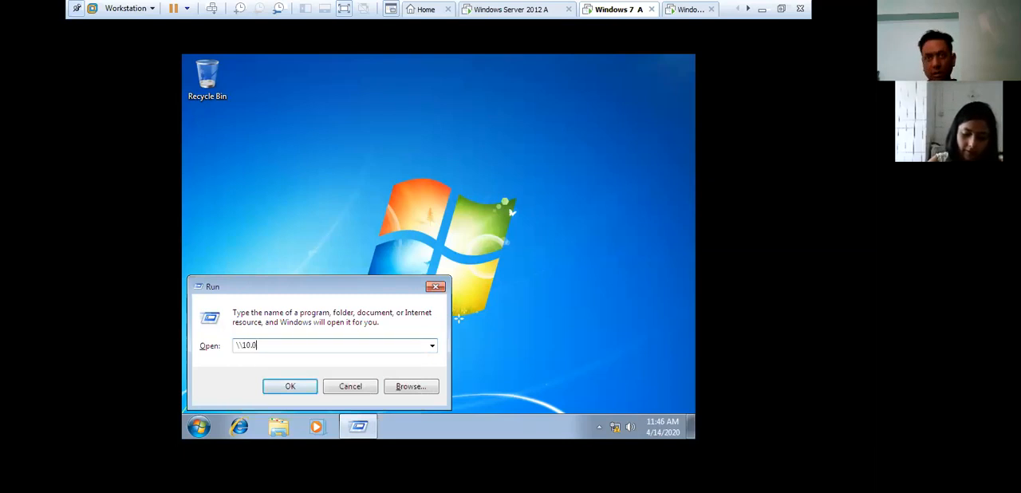
text(.0.1\mis)
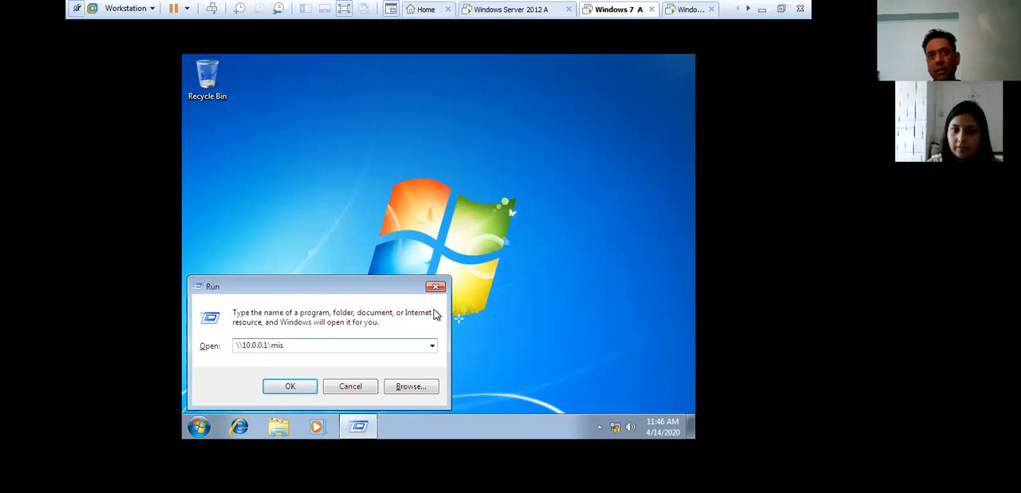
key(Return)
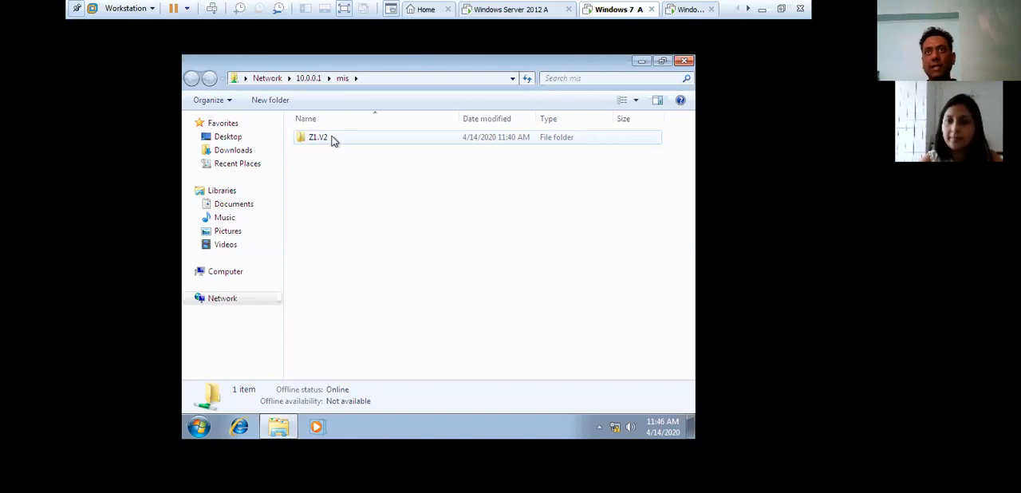
double_click(336, 141)
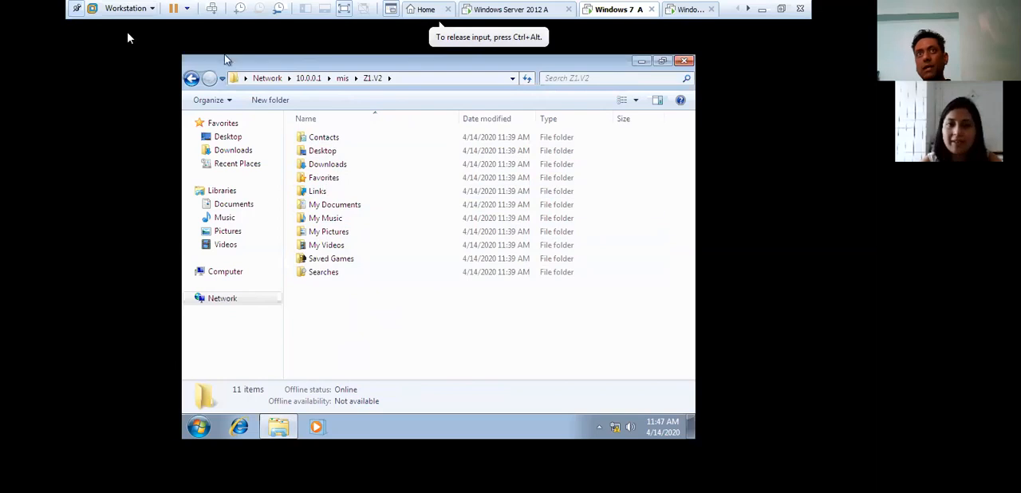
click(195, 79)
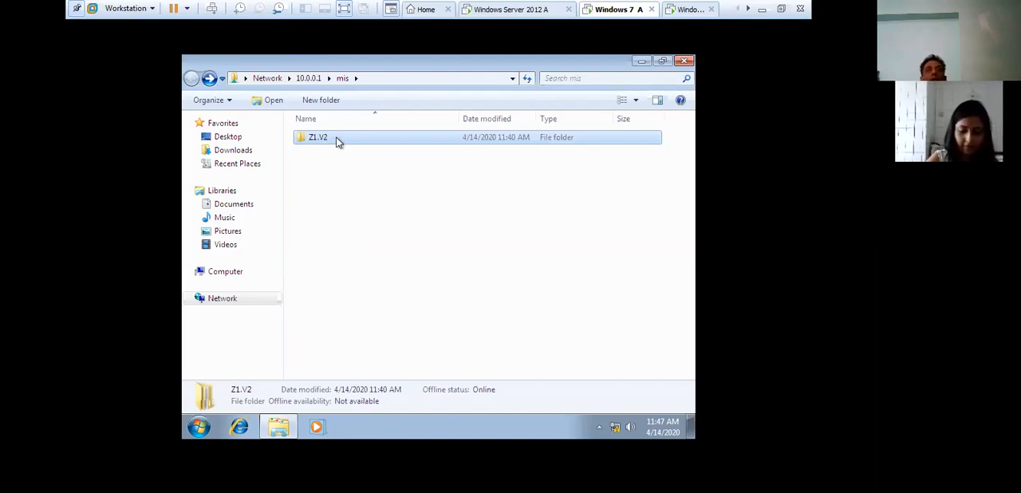
- Open the properties of the Z1.V2 folder and review the security permissions for Z1 and SYSTEM
right_click(337, 141)
click(366, 312)
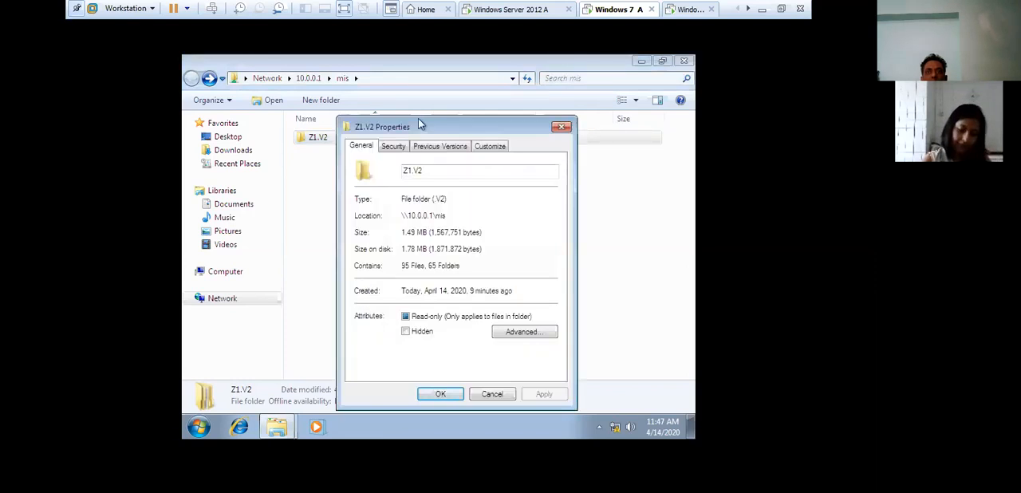
drag(418, 125, 434, 66)
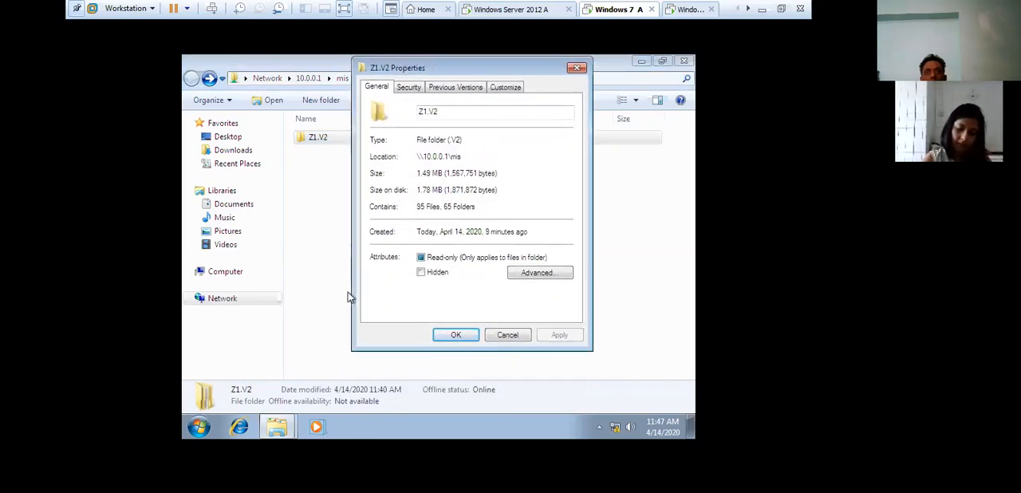
click(410, 88)
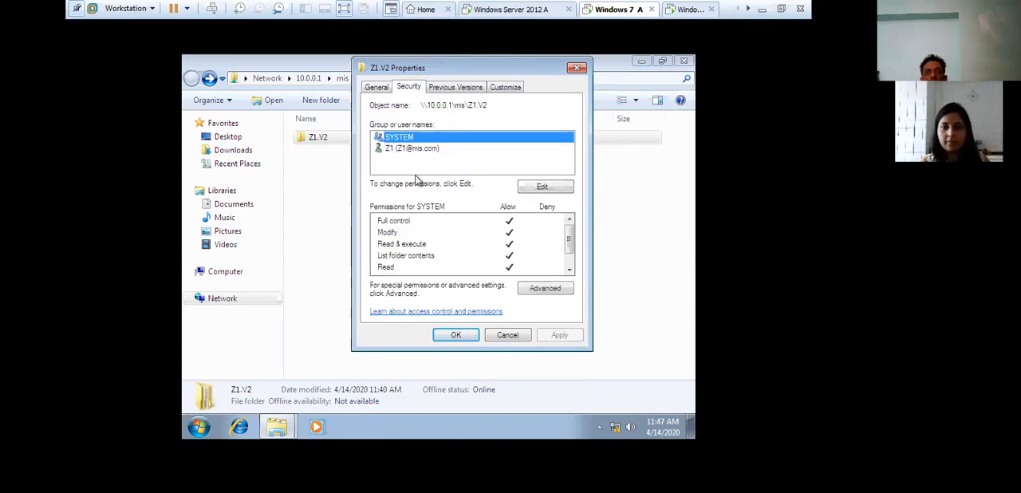
click(403, 150)
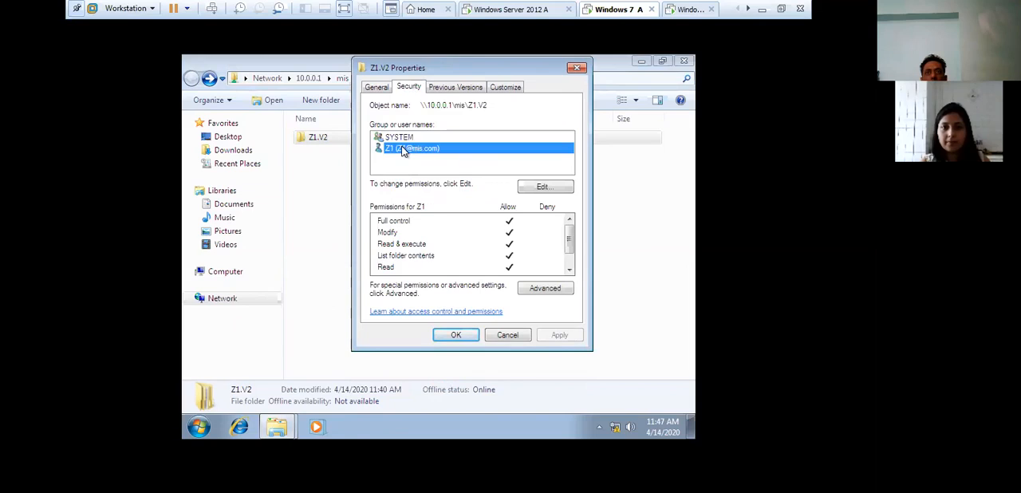
click(404, 137)
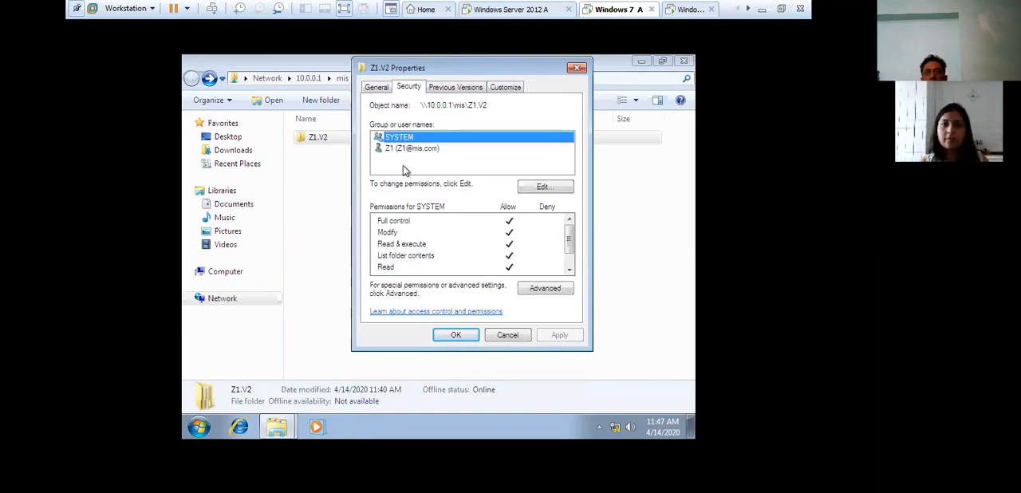
- Edit the Z1.V2 folder's permissions and add the Administrators group from the mis.com directory search
click(545, 188)
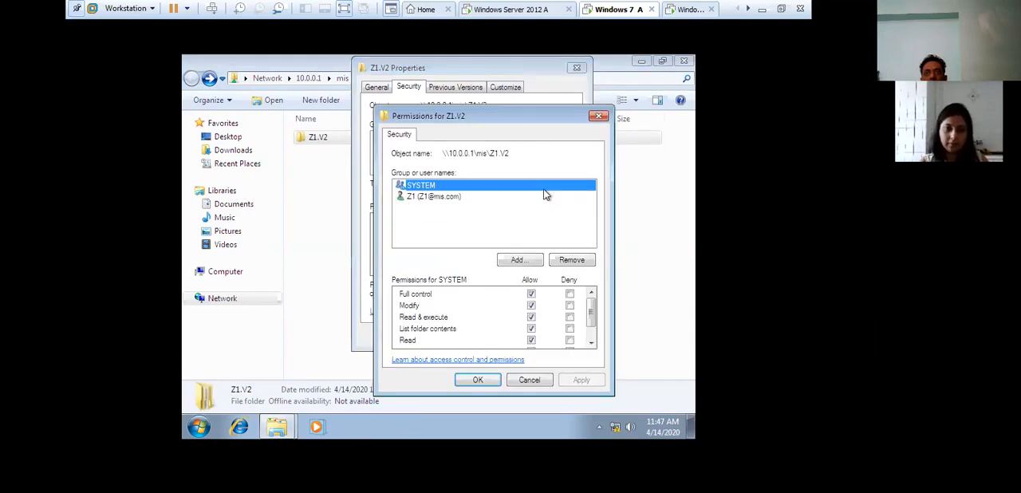
drag(494, 111, 484, 62)
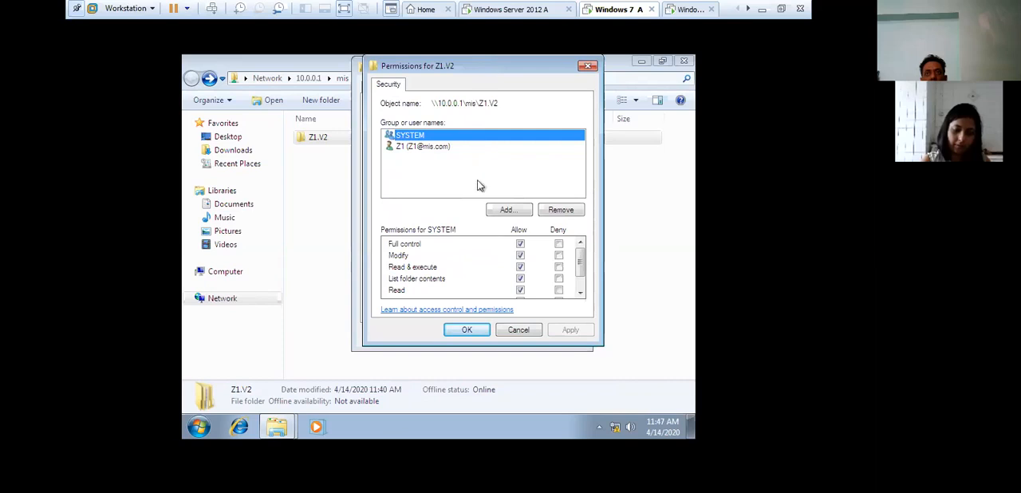
click(514, 212)
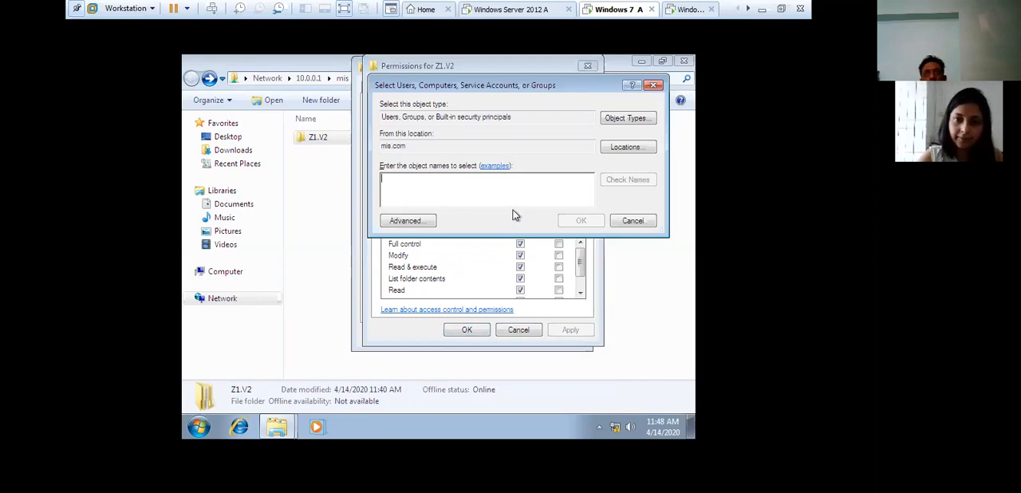
click(424, 225)
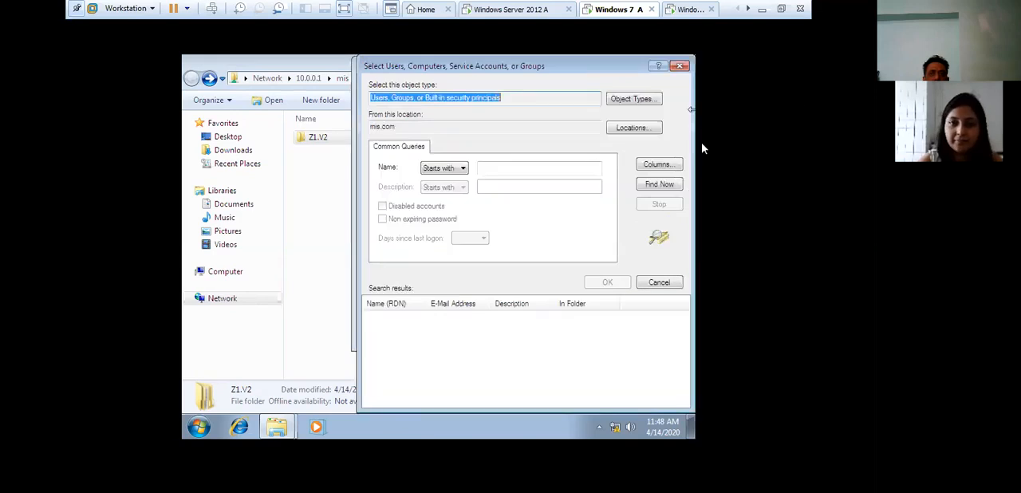
click(666, 185)
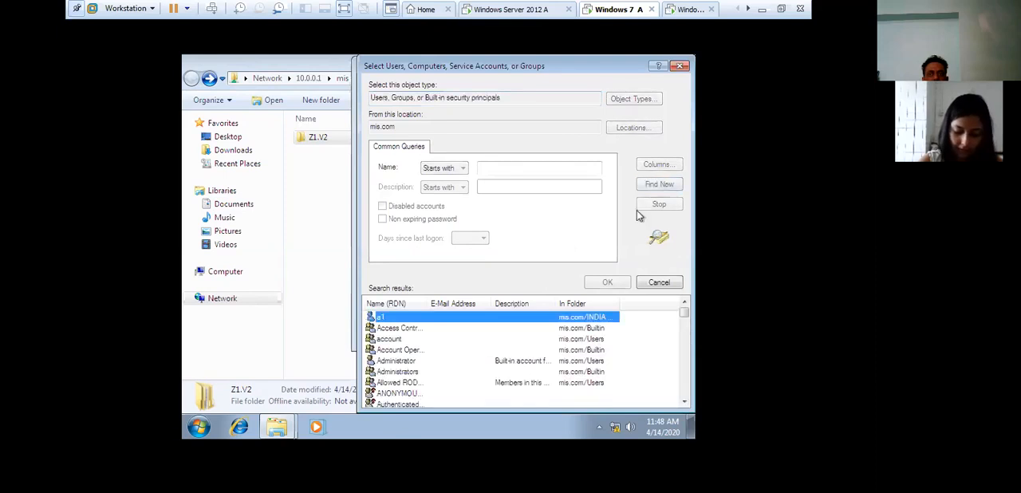
scroll(426, 378, down, 2)
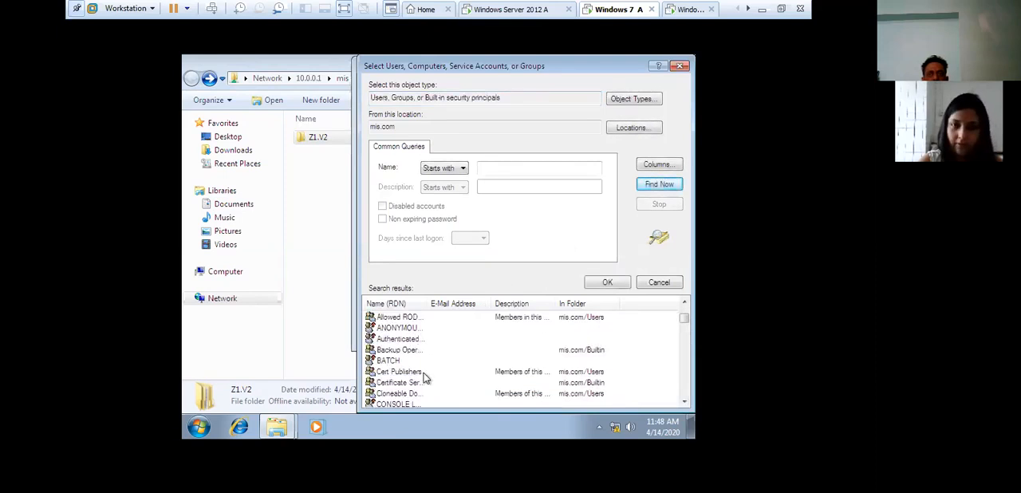
scroll(425, 371, up, 2)
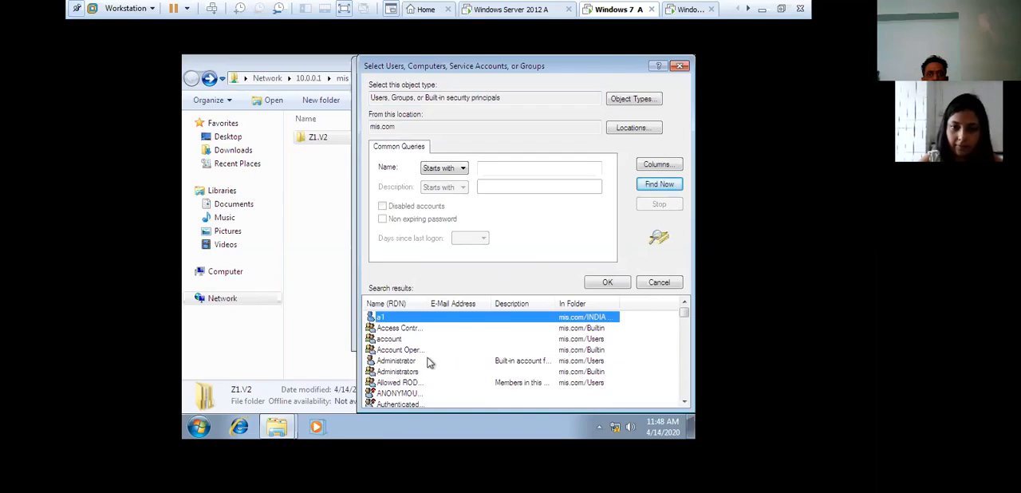
click(407, 363)
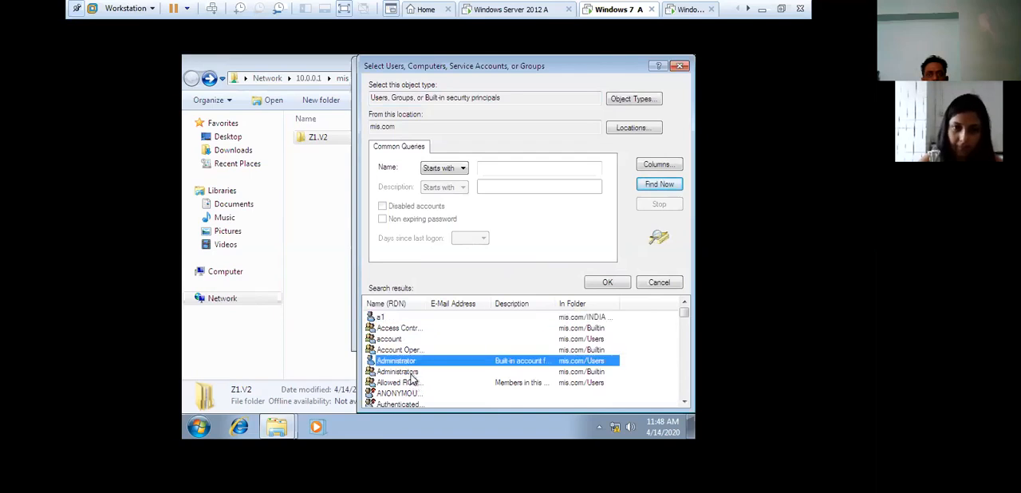
click(413, 374)
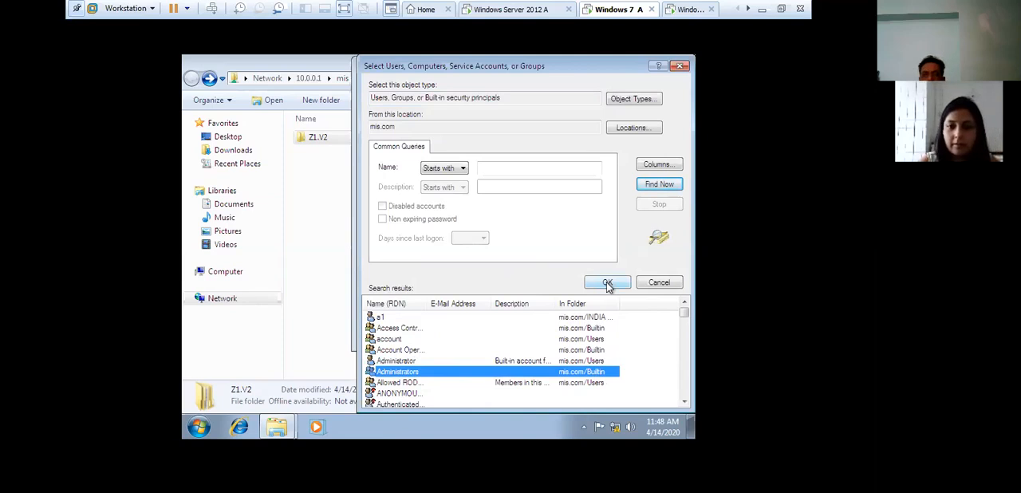
click(607, 284)
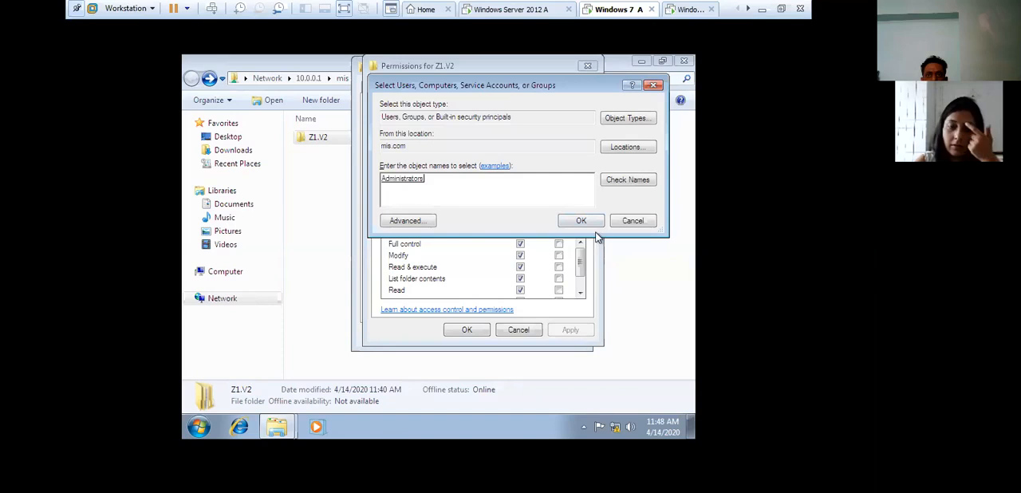
click(582, 222)
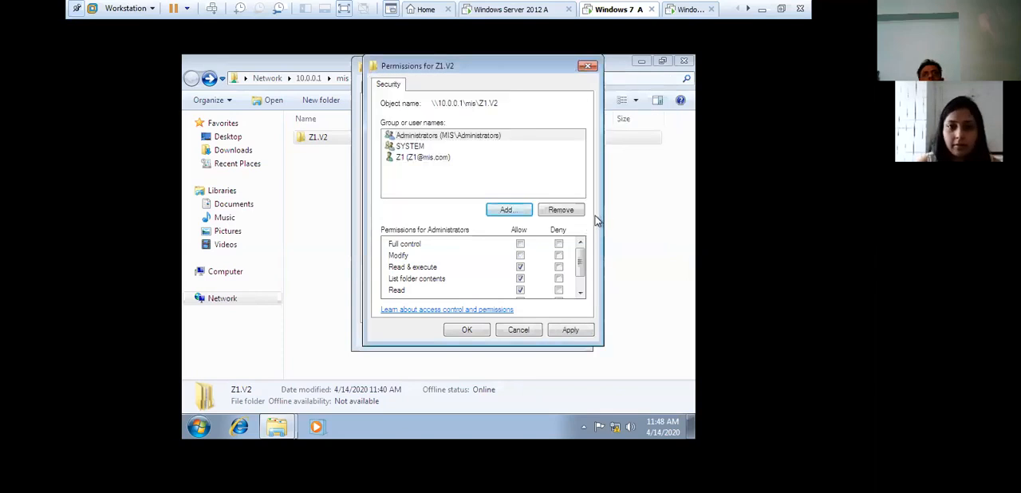
- Allow the Administrators group Full control of the Z1.V2 folder, apply the permissions and close the folder's properties
click(483, 141)
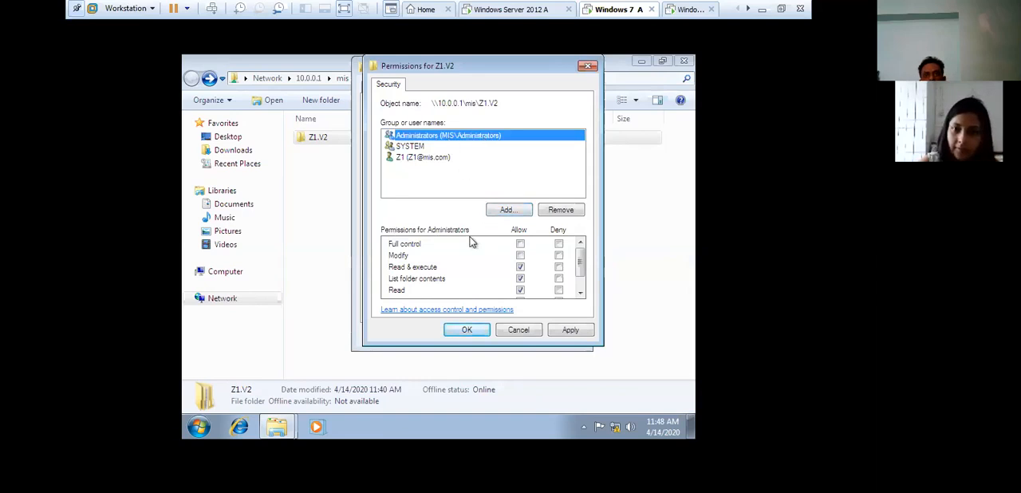
click(521, 246)
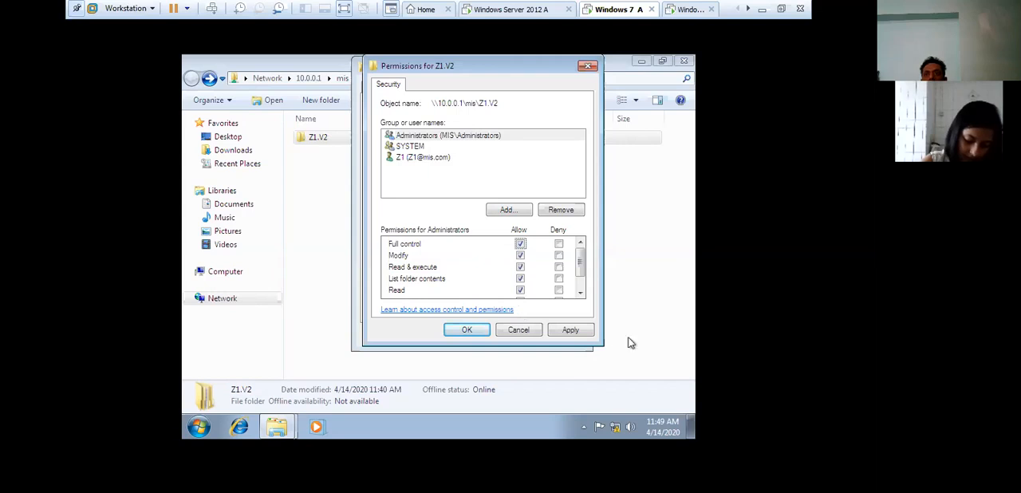
click(571, 331)
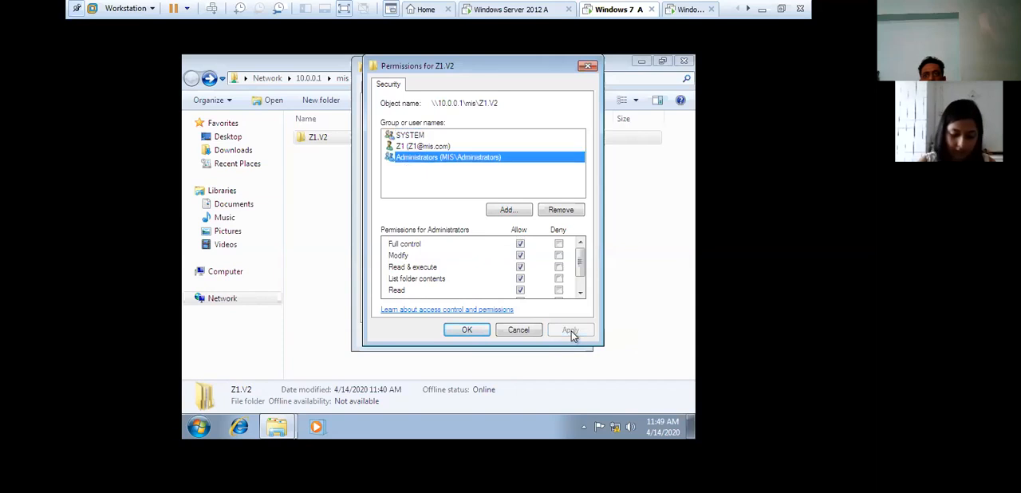
click(467, 329)
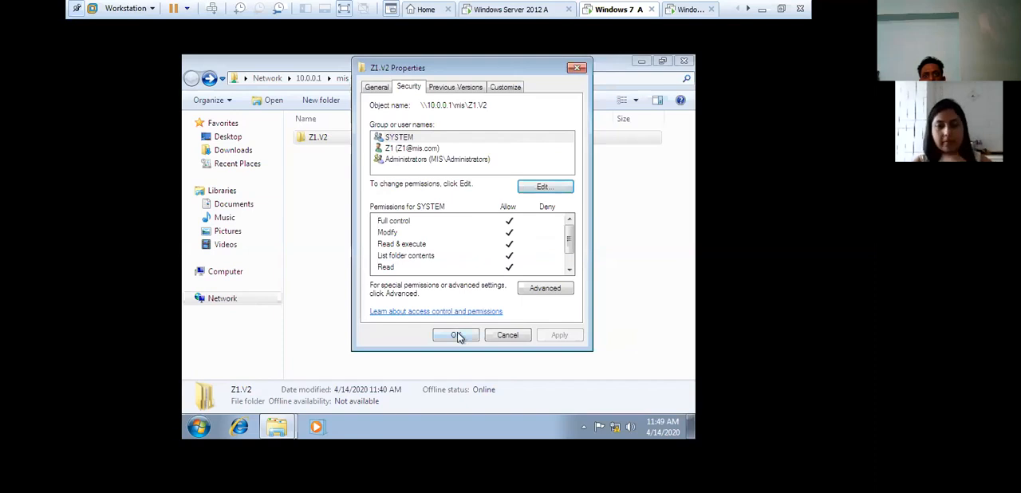
click(456, 335)
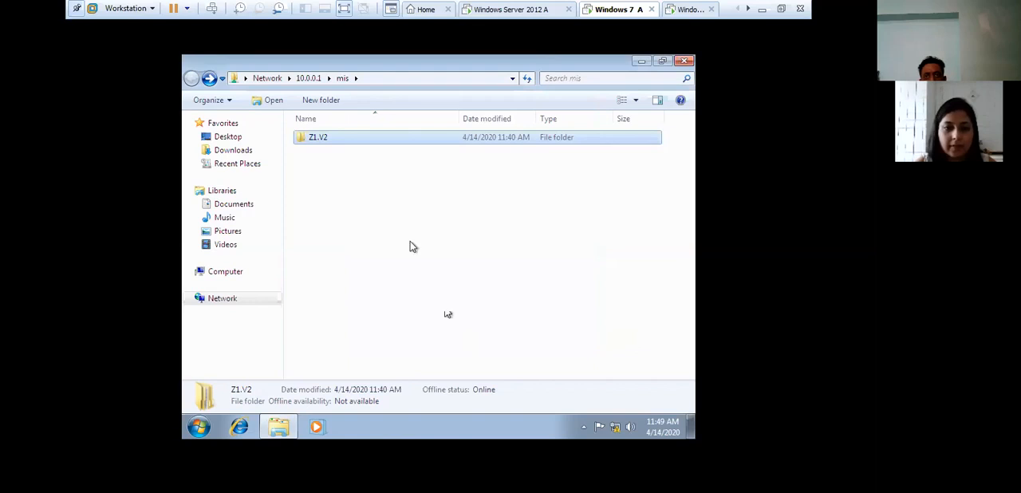
- Show the desktop and log off the current user from the Windows 7 A machine
key(super+d)
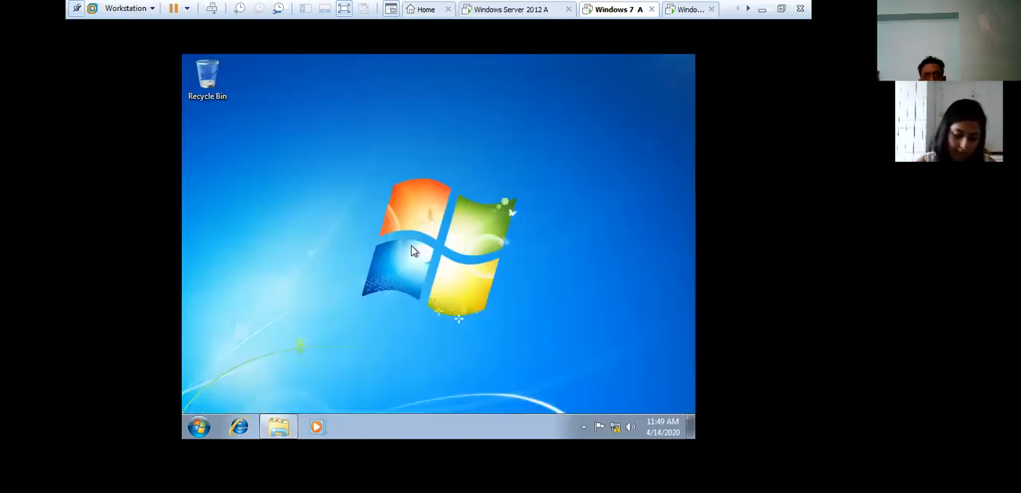
key(alt+F4)
click(423, 225)
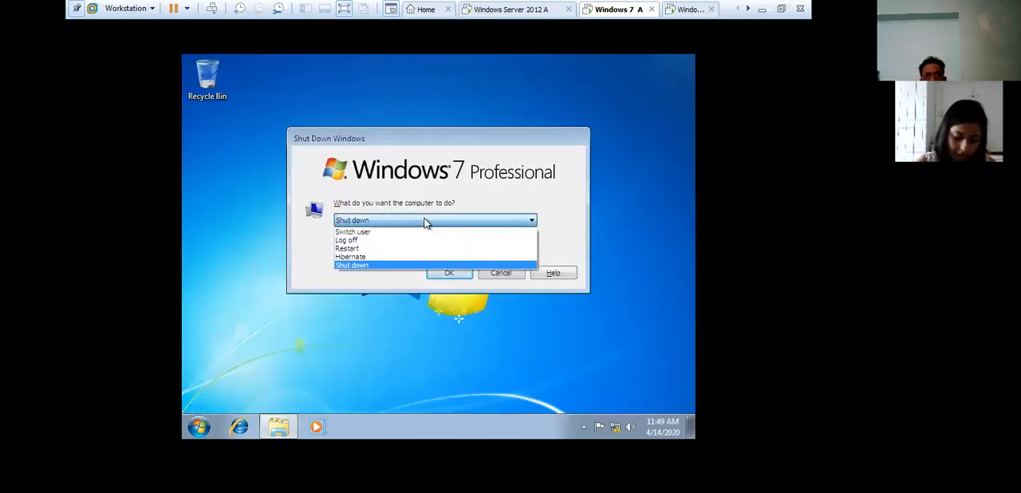
click(364, 242)
click(449, 274)
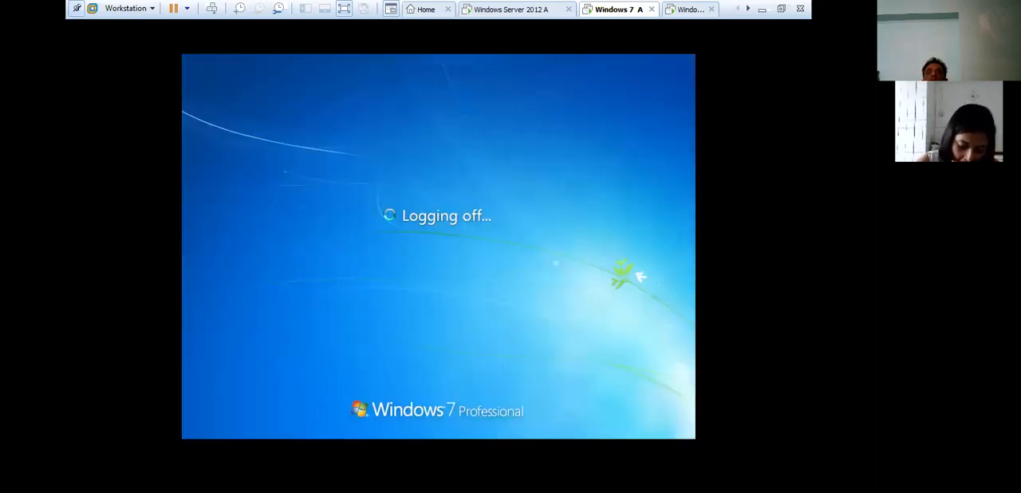
- Switch to the Windows Server 2012 A machine and open the Z1.V2 profile folder inside mis on Local Disk (D:)
click(528, 10)
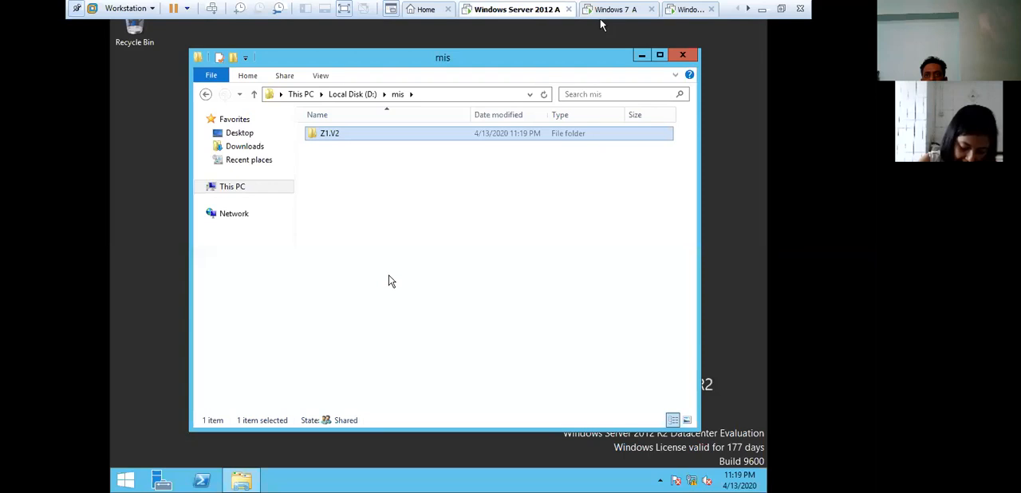
click(205, 94)
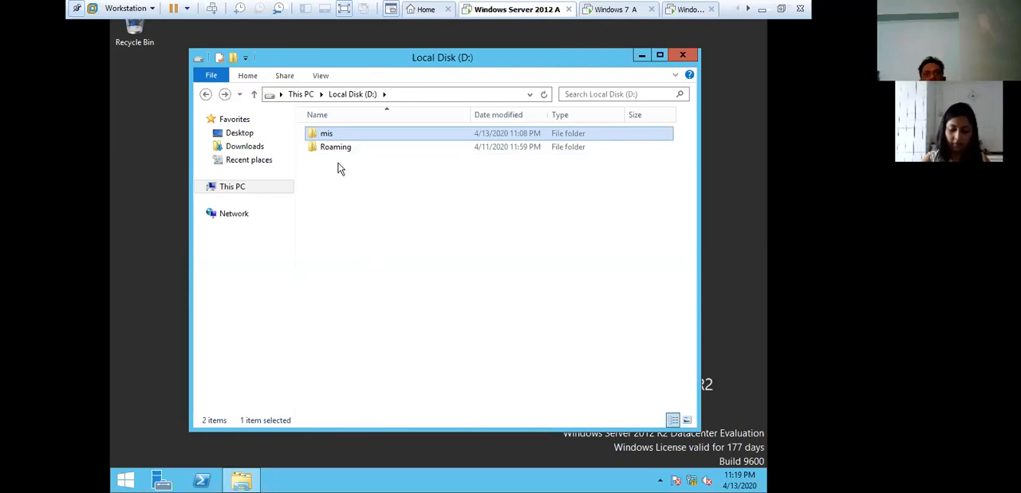
double_click(335, 137)
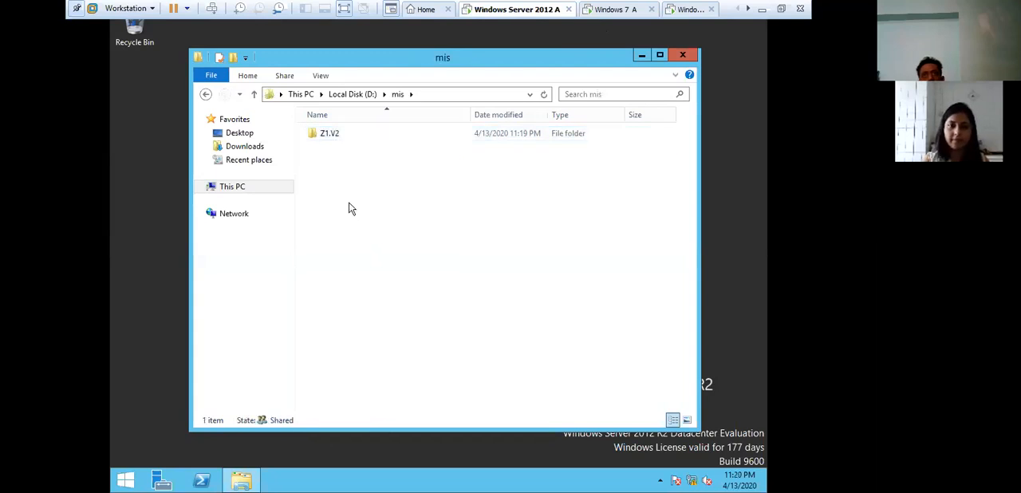
double_click(344, 138)
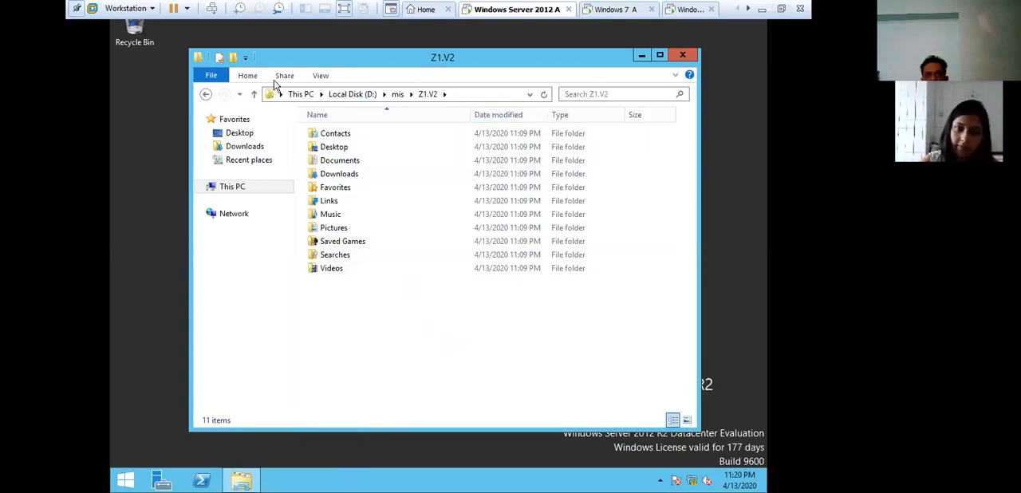
- Open the folder and search options and select "Show hidden files, folders, and drives" in the advanced view settings
click(320, 77)
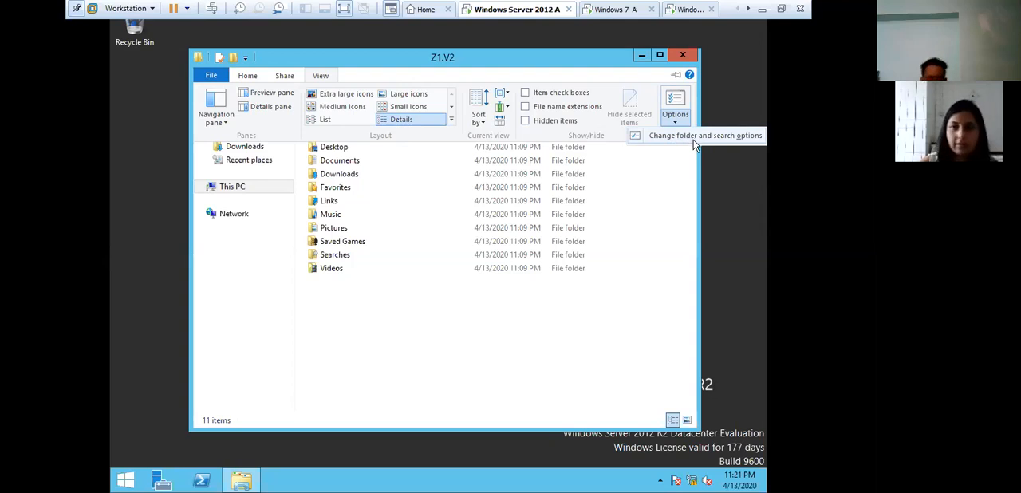
click(693, 141)
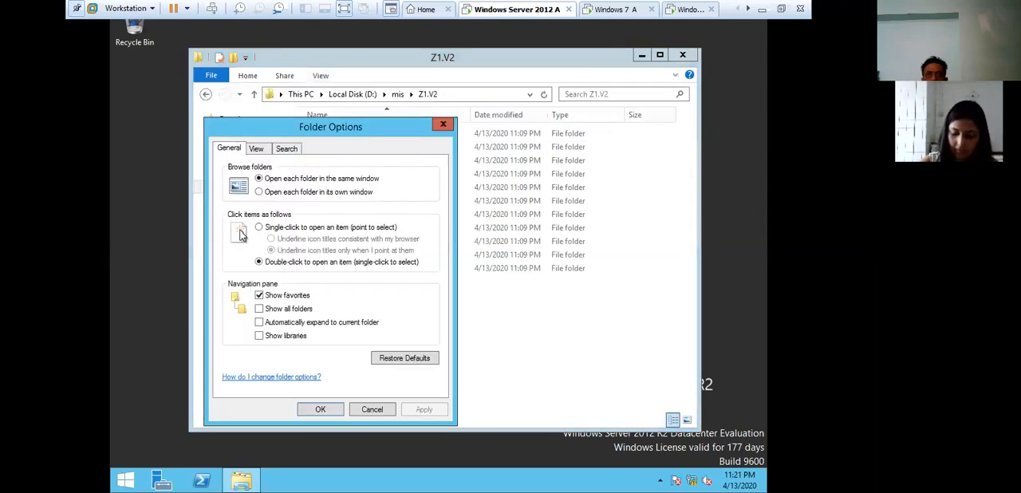
drag(313, 128, 413, 105)
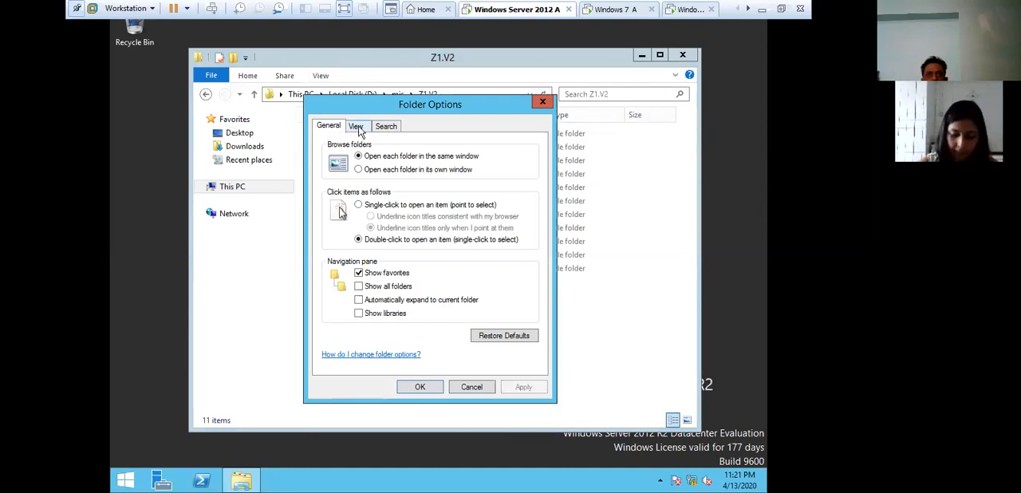
click(357, 128)
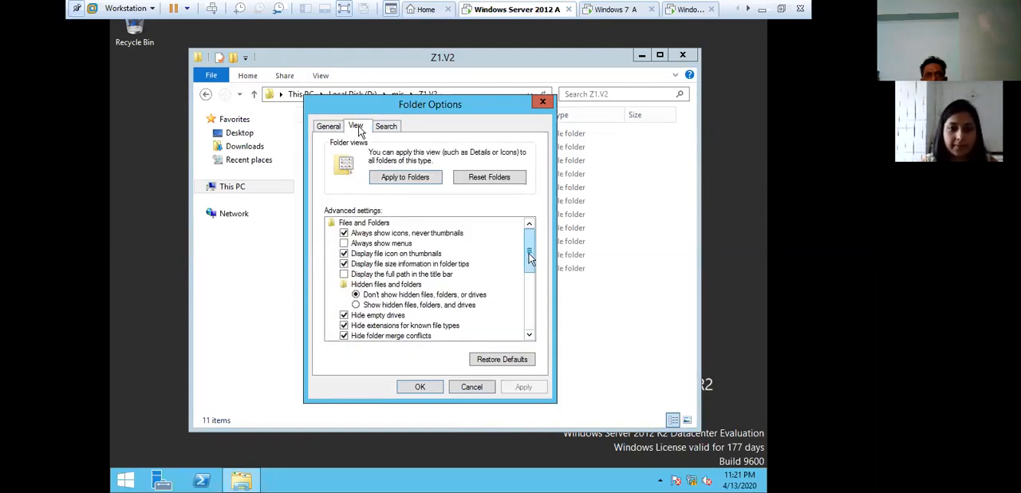
drag(527, 255, 530, 288)
scroll(455, 237, up, 1)
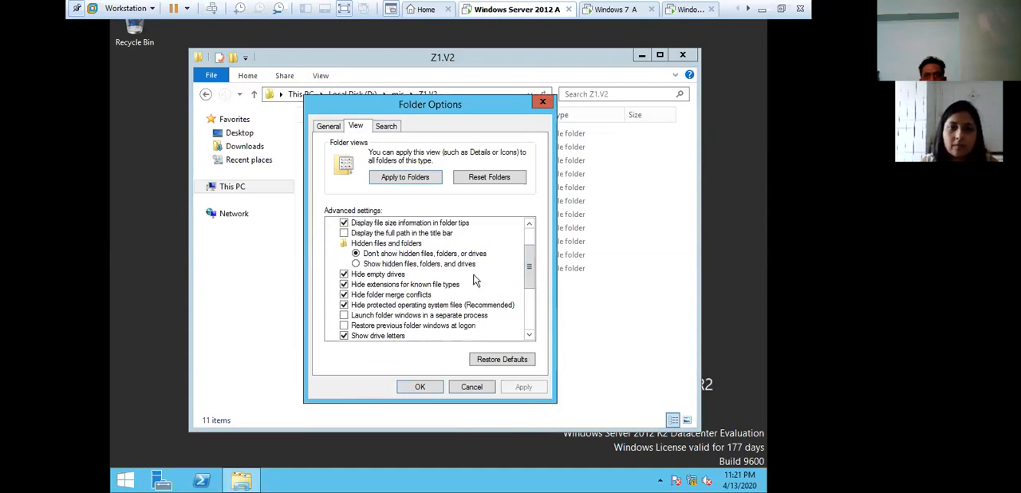
click(356, 264)
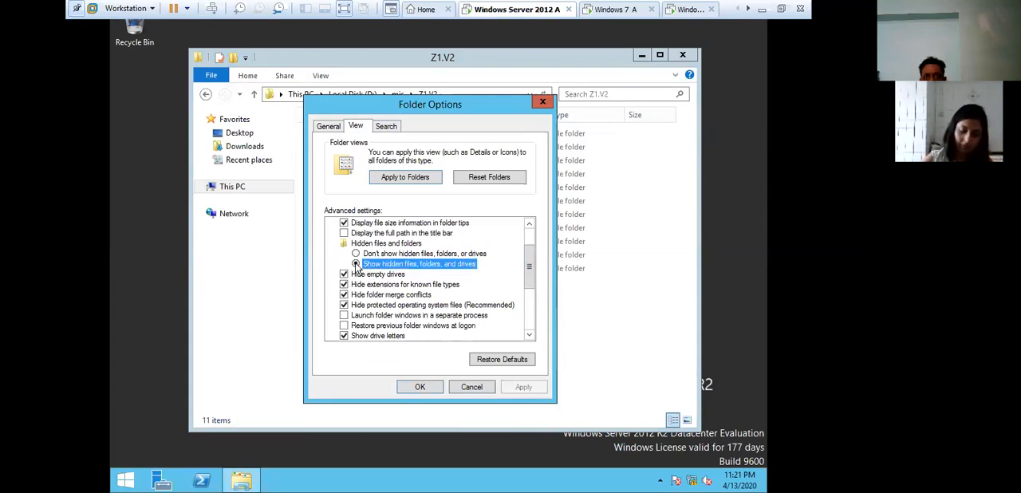
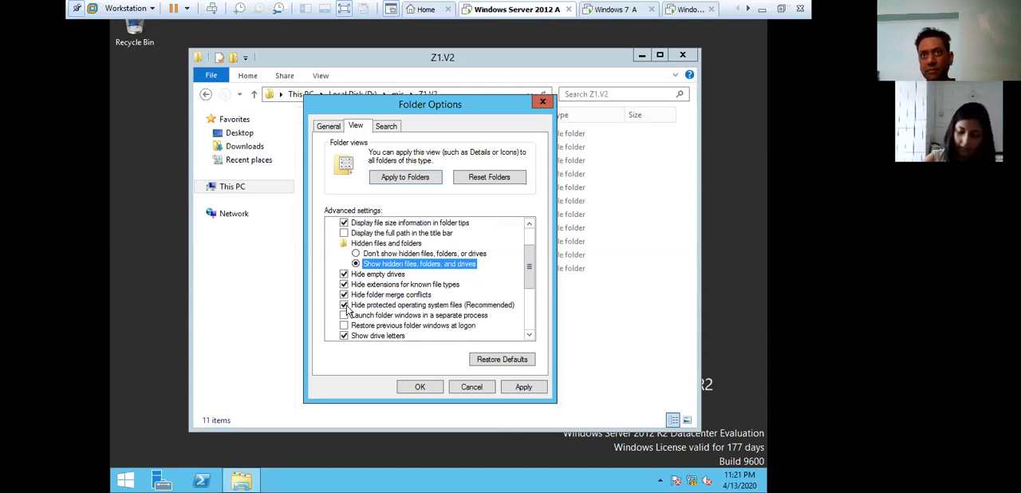
- Turn off "Hide protected operating system files (Recommended)", accept the warning, apply the change and close the folder options
click(344, 305)
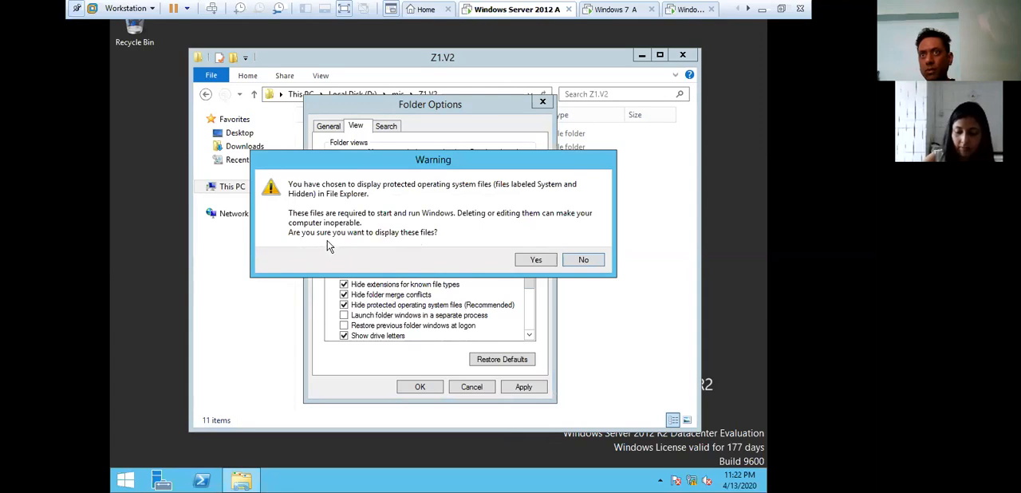
click(536, 260)
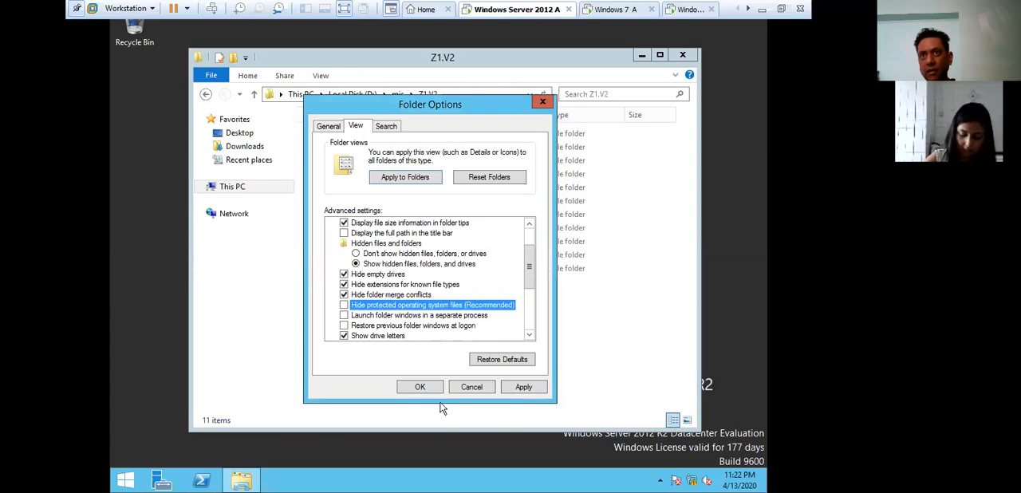
click(523, 388)
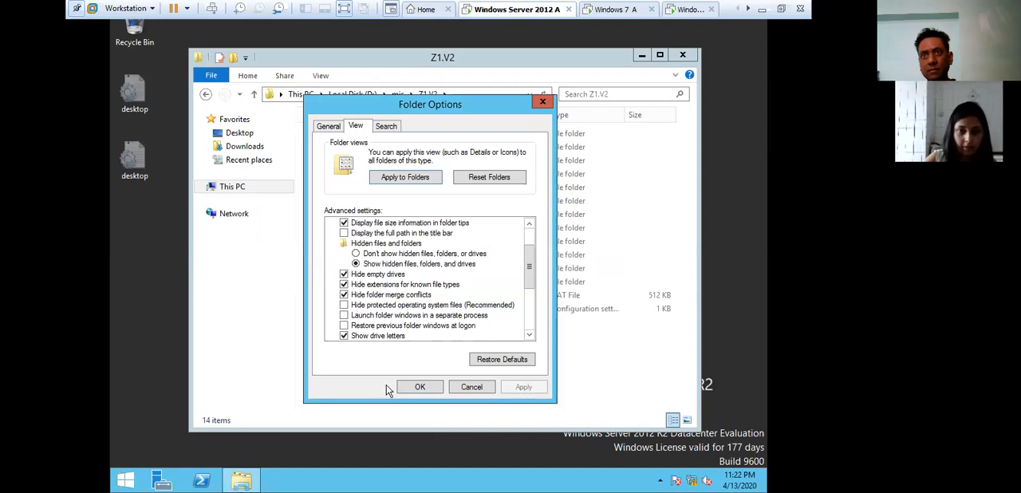
click(407, 386)
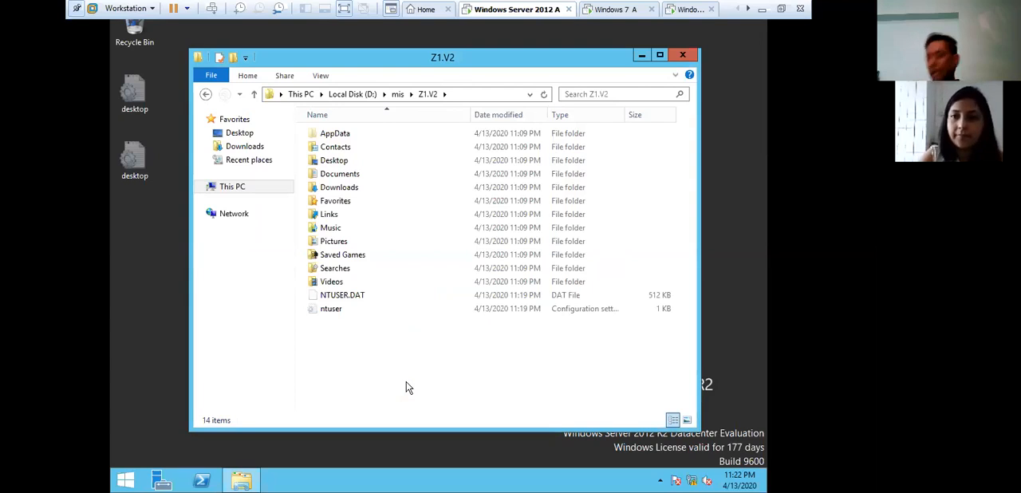
- Rename the NTUSER.DAT file in the Z1.V2 folder to NTUSER.MAN, confirming the extension change and the system file rename
click(357, 298)
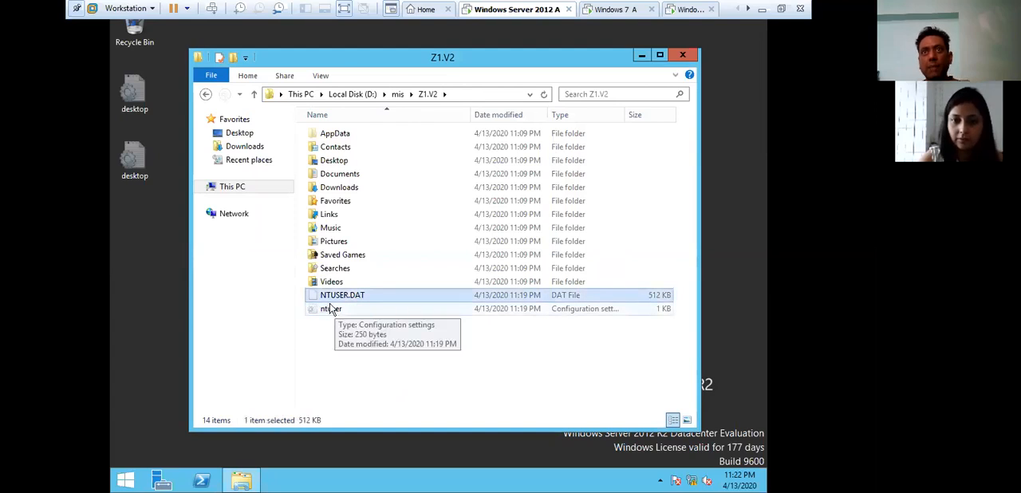
right_click(372, 296)
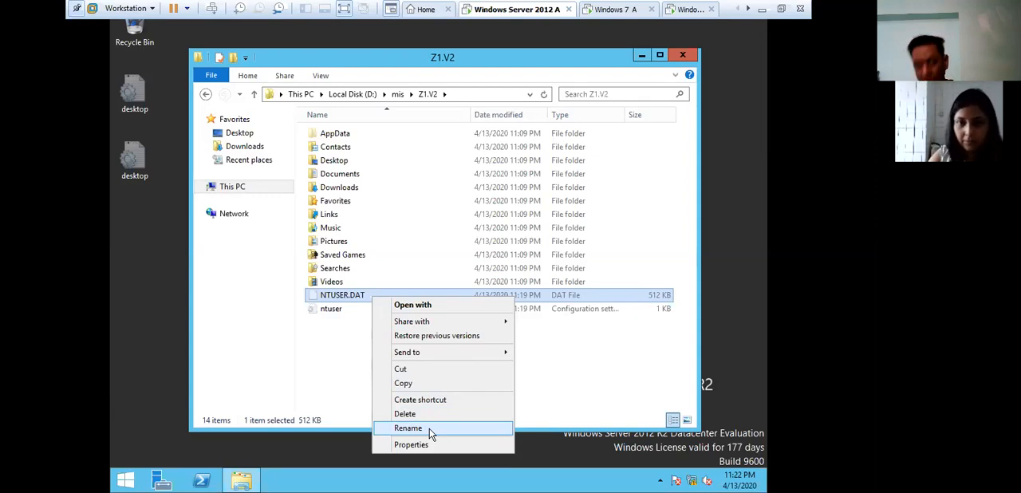
click(429, 429)
click(371, 295)
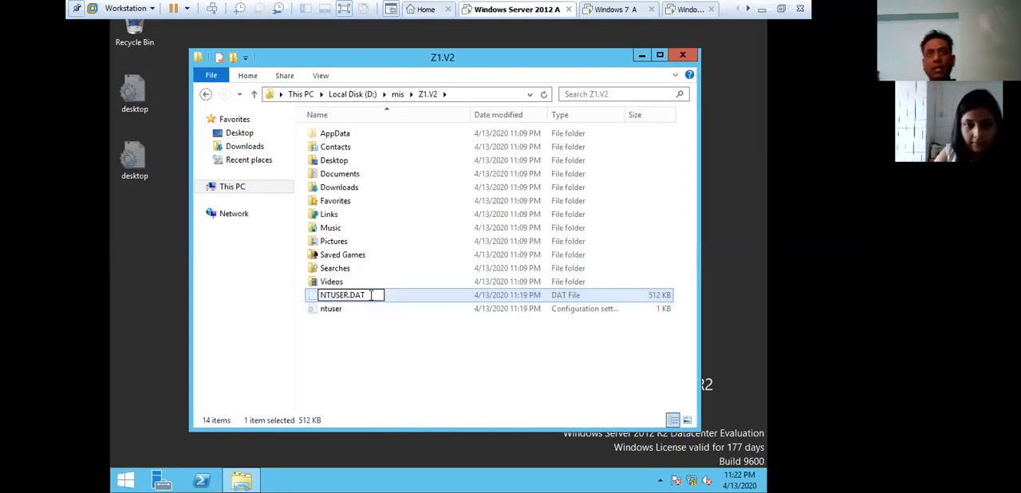
key(BackSpace)
key(BackSpace)
key(BackSpace)
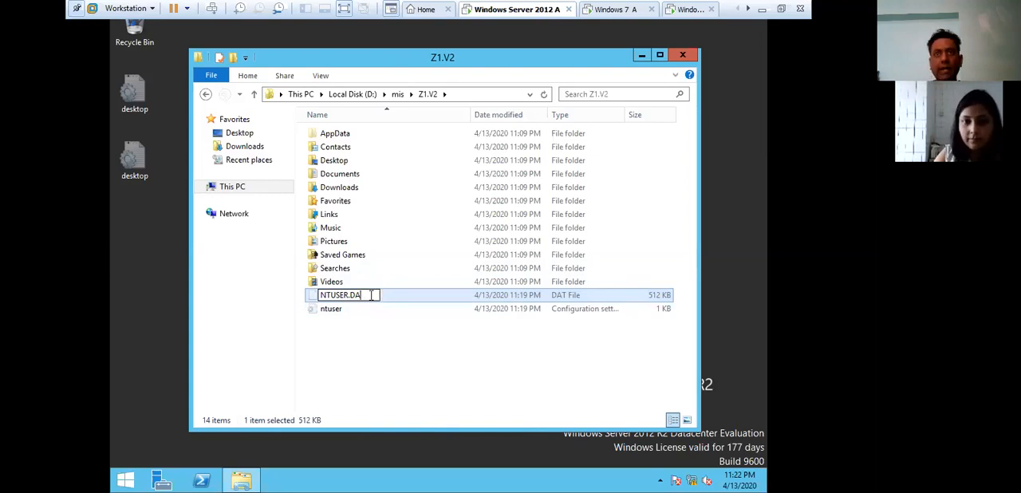
text(MAN)
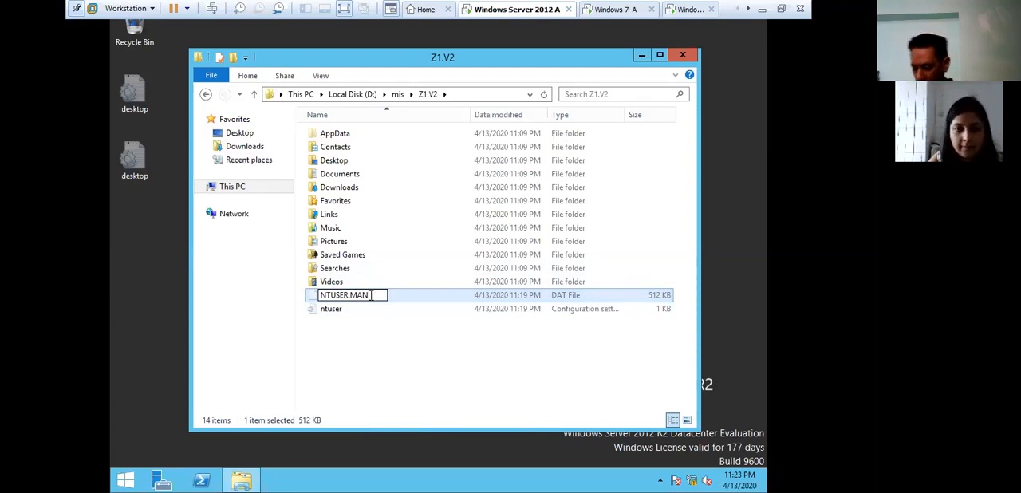
click(398, 394)
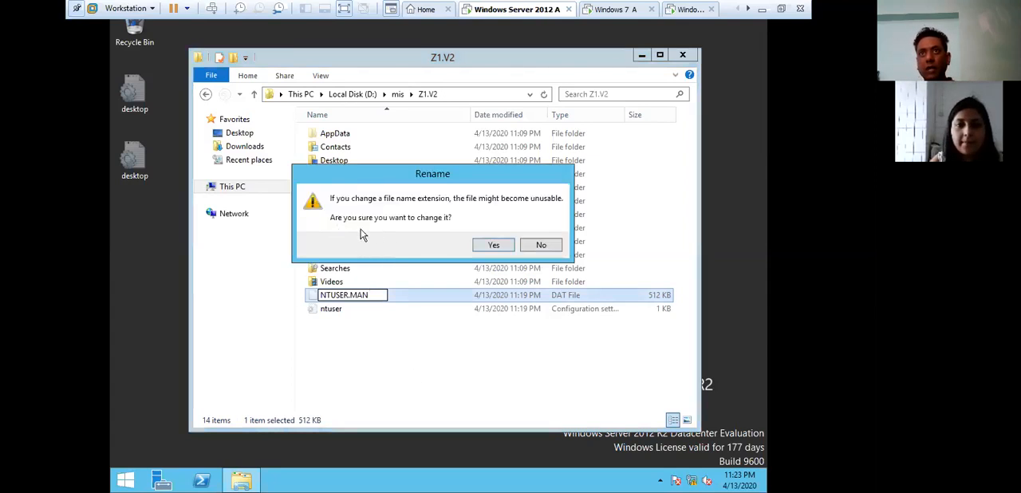
click(493, 246)
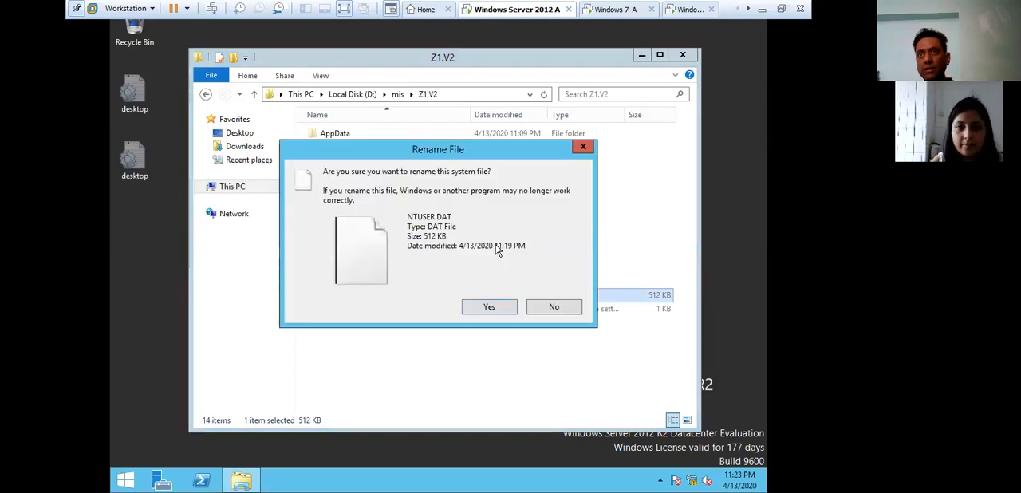
click(487, 306)
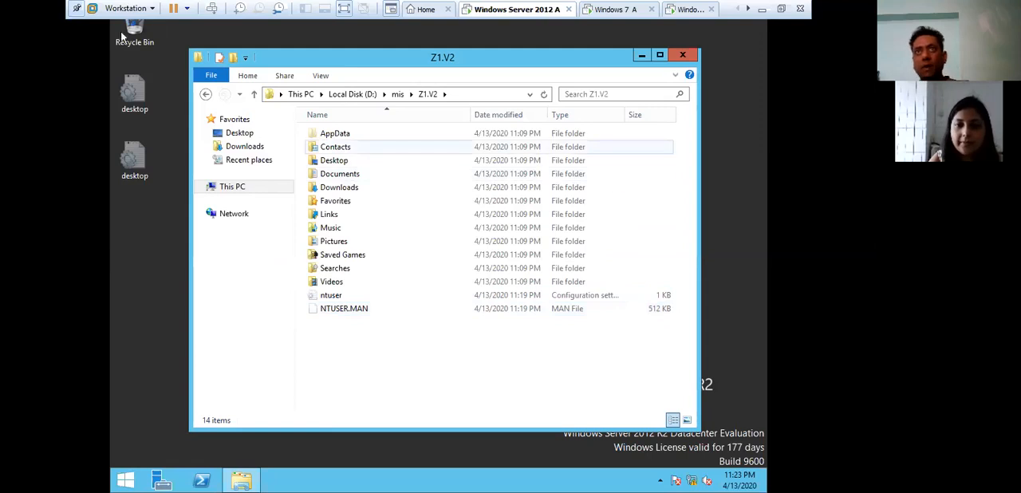
- Turn "Hide protected operating system files" back on, select "Don't show hidden files, folders, or drives", and apply the folder options
click(321, 76)
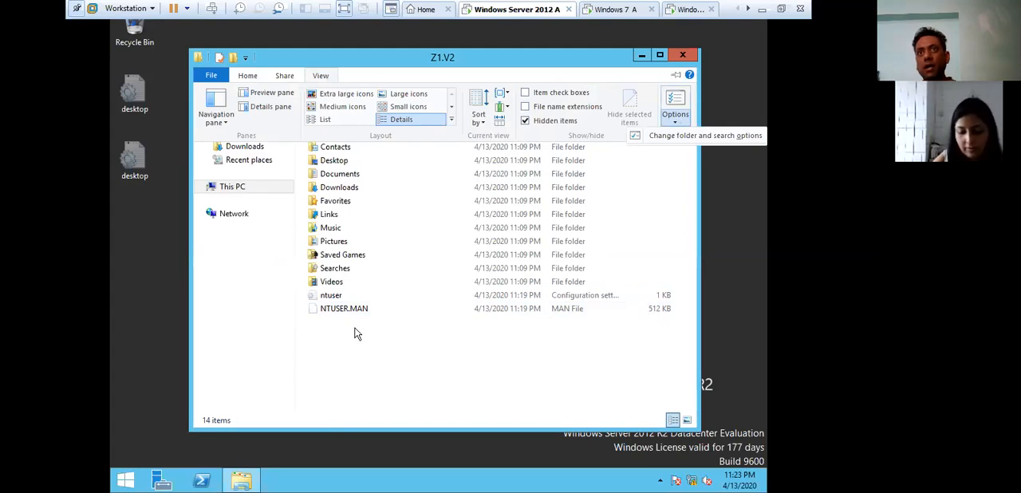
click(322, 76)
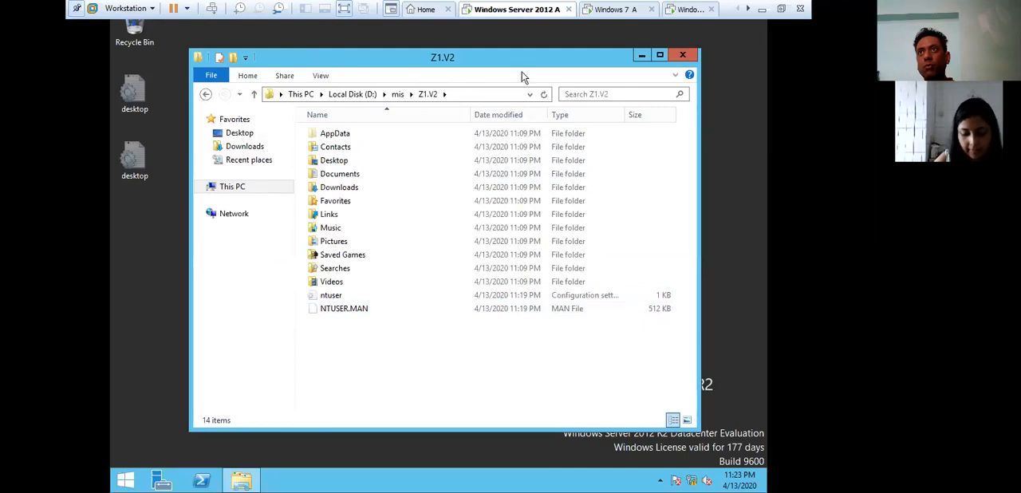
click(324, 77)
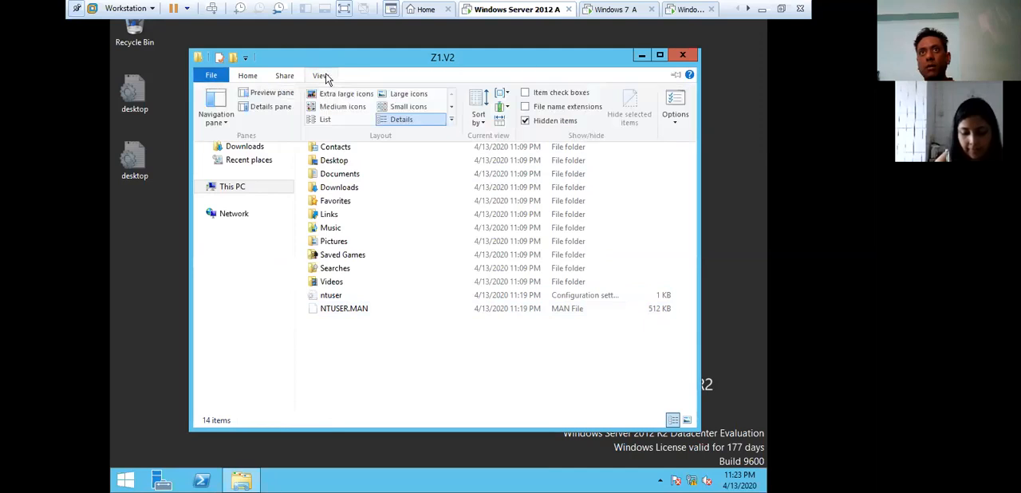
click(669, 142)
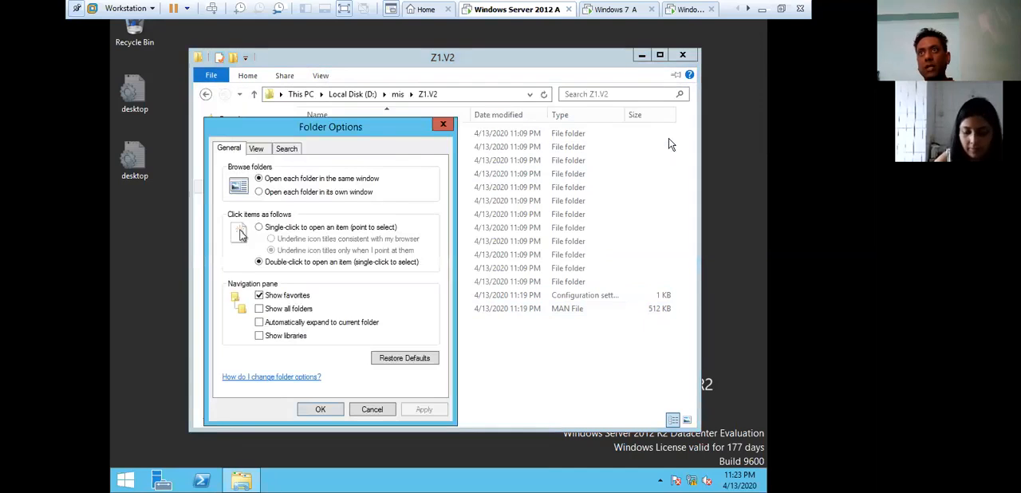
click(257, 150)
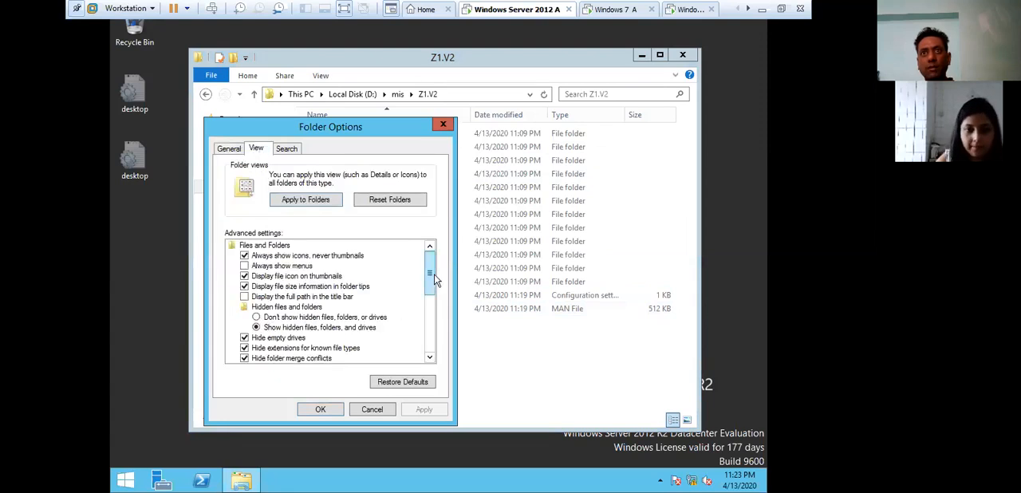
scroll(429, 278, down, 1)
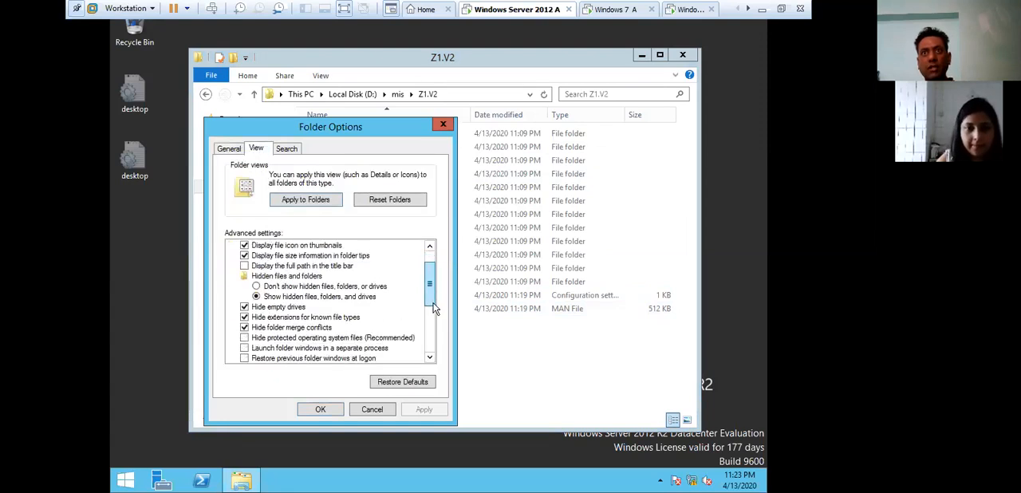
click(245, 337)
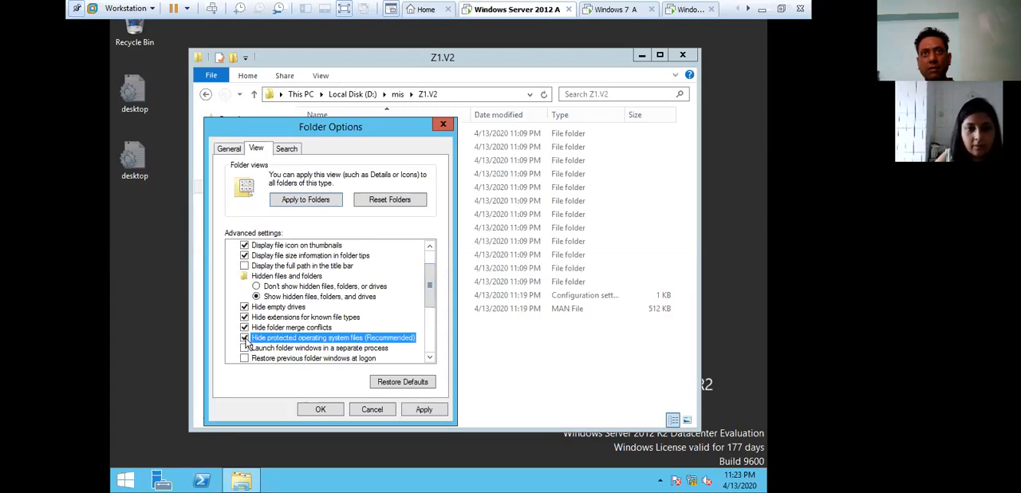
click(423, 410)
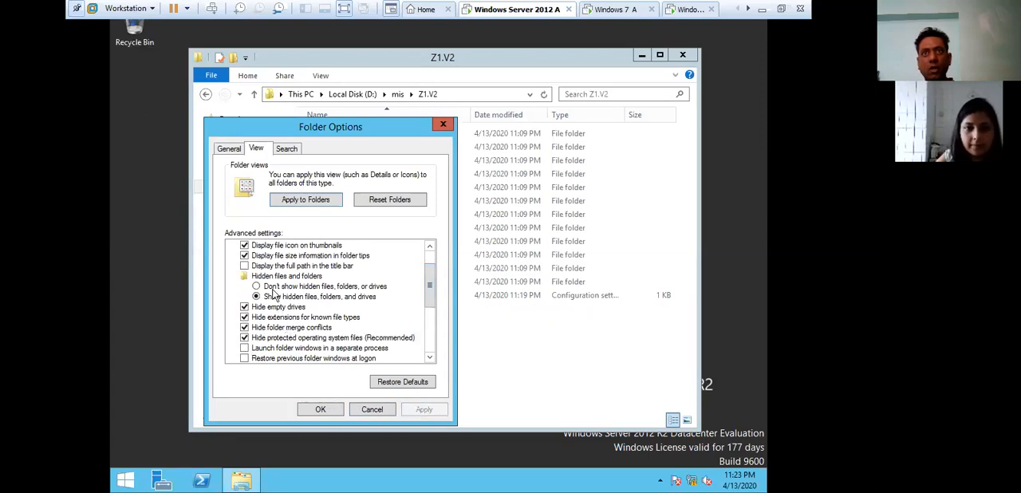
click(269, 286)
click(423, 410)
click(320, 410)
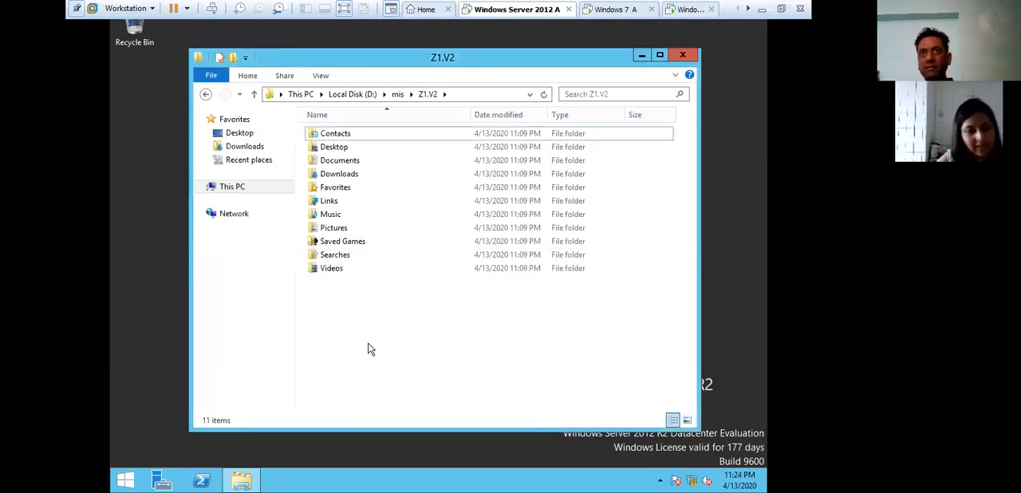
- Close the Z1.V2 folder window and refresh the server's desktop
click(682, 54)
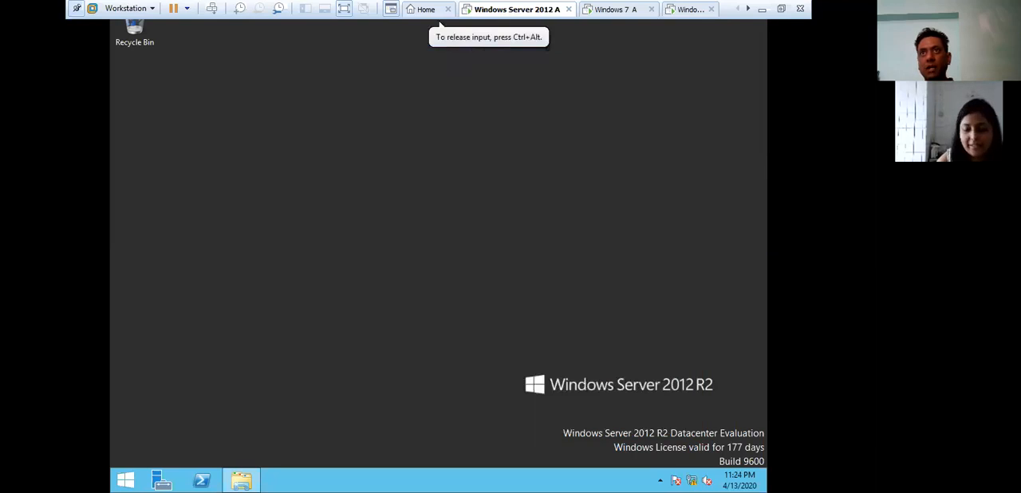
right_click(257, 232)
click(320, 271)
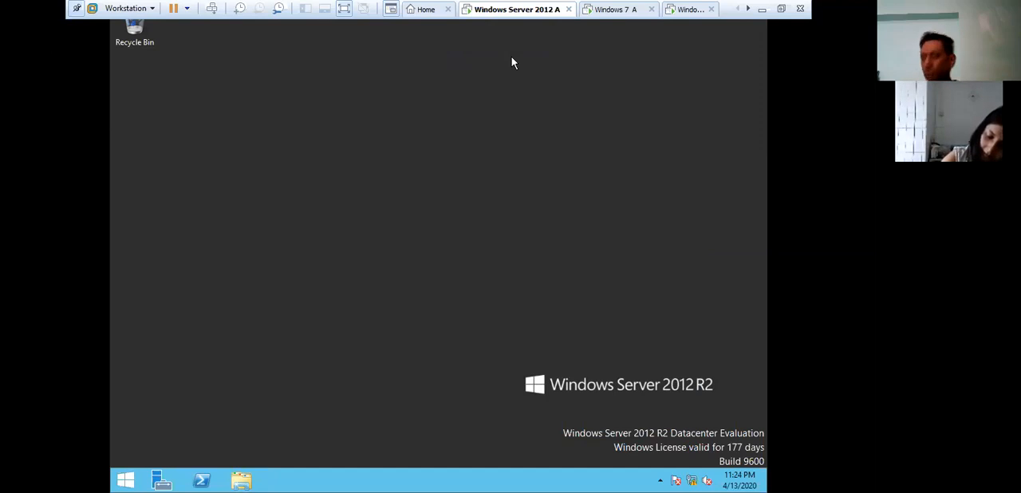
- Switch to the Windows 7 A machine and log on as MIS\z1 with the account password
click(594, 11)
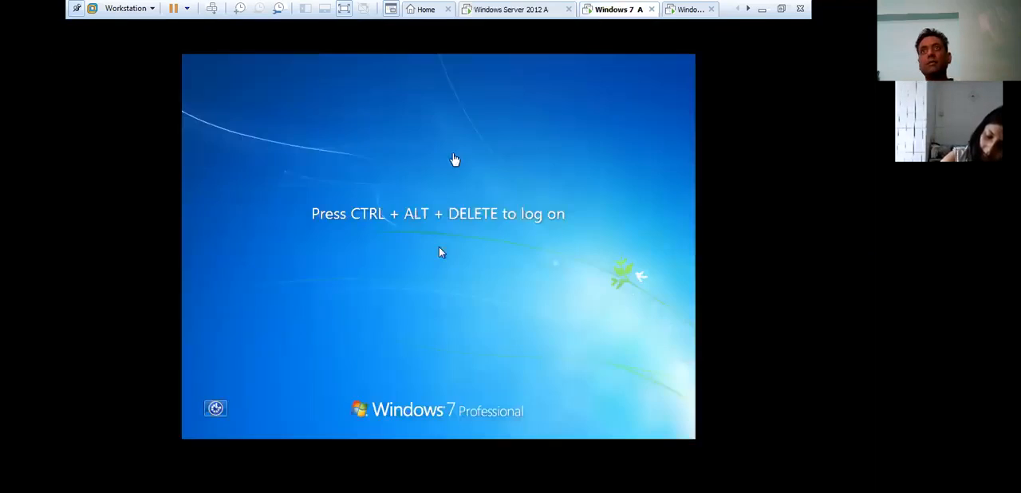
click(440, 206)
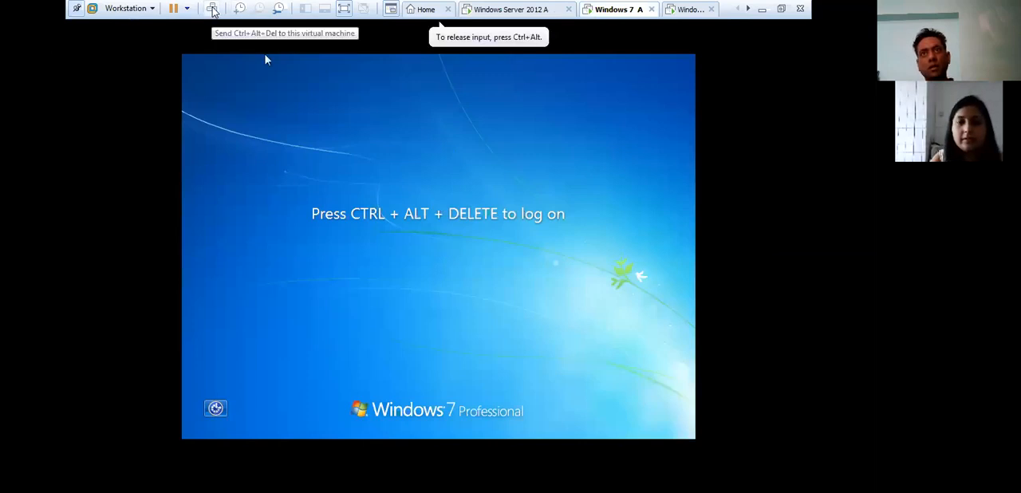
click(213, 10)
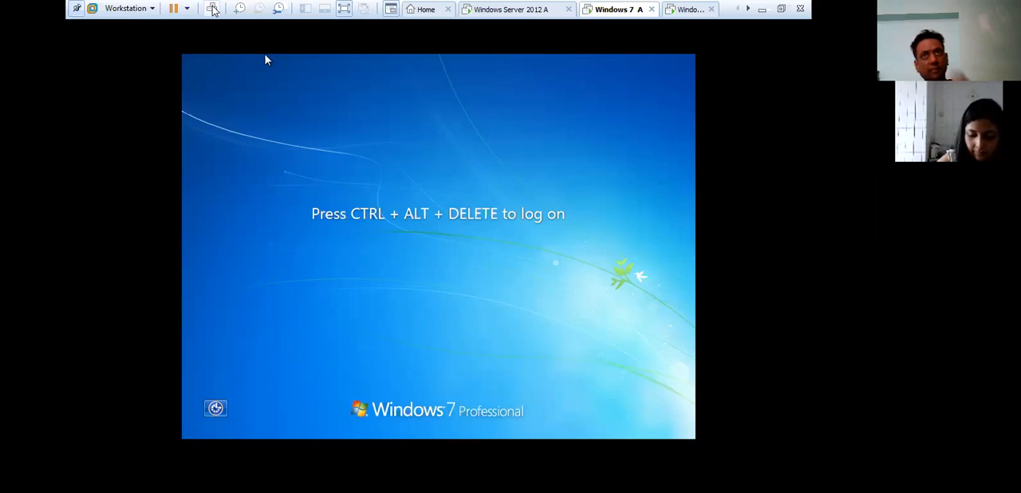
click(212, 9)
click(407, 315)
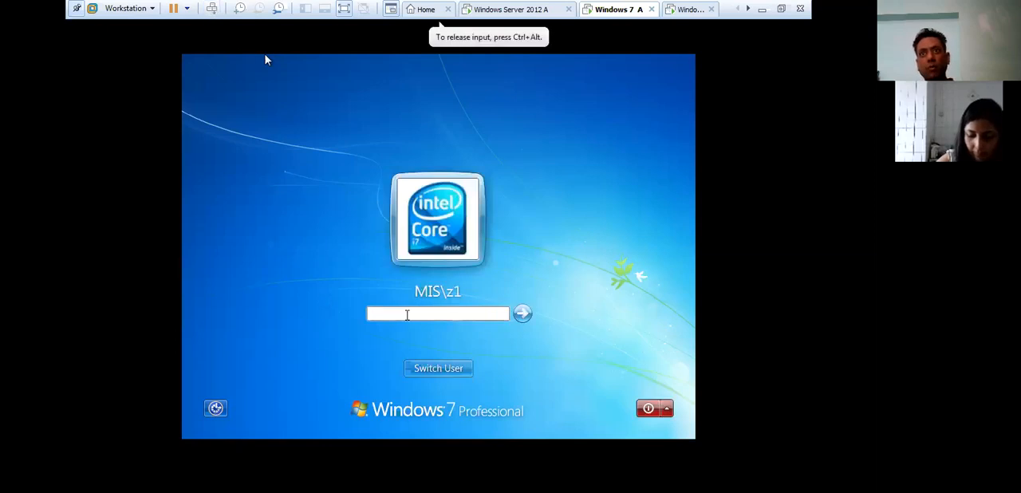
text(••••••)
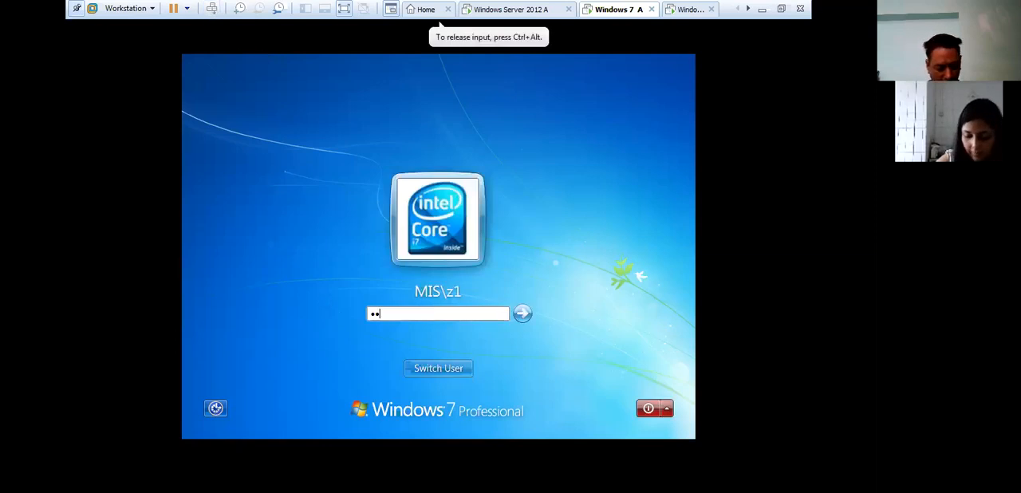
text(•)
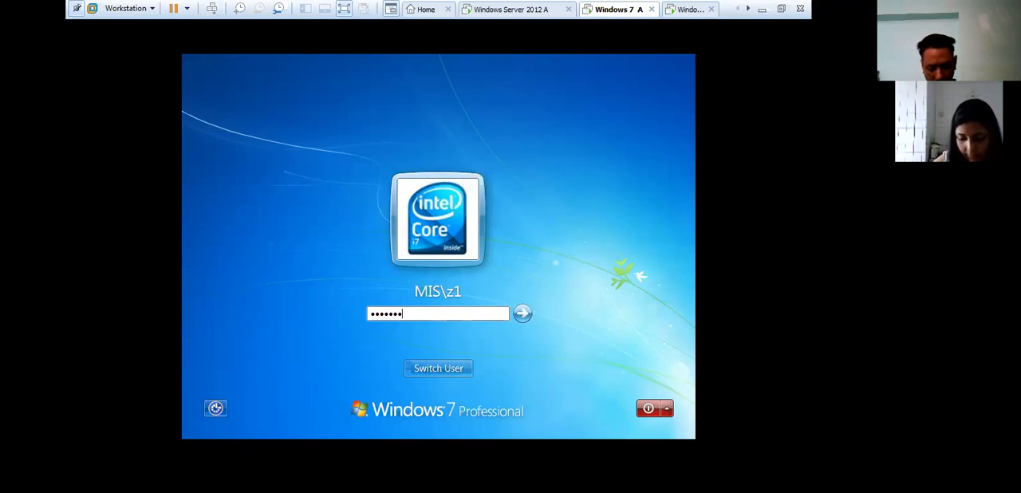
key(Return)
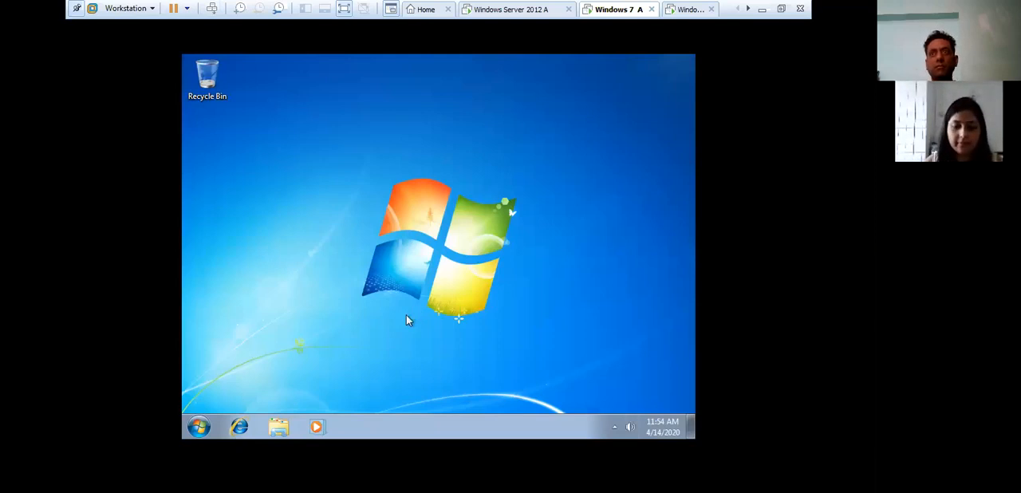
- Open the computer's advanced system settings, authorizing the elevation prompt as administrator with the account password
click(199, 427)
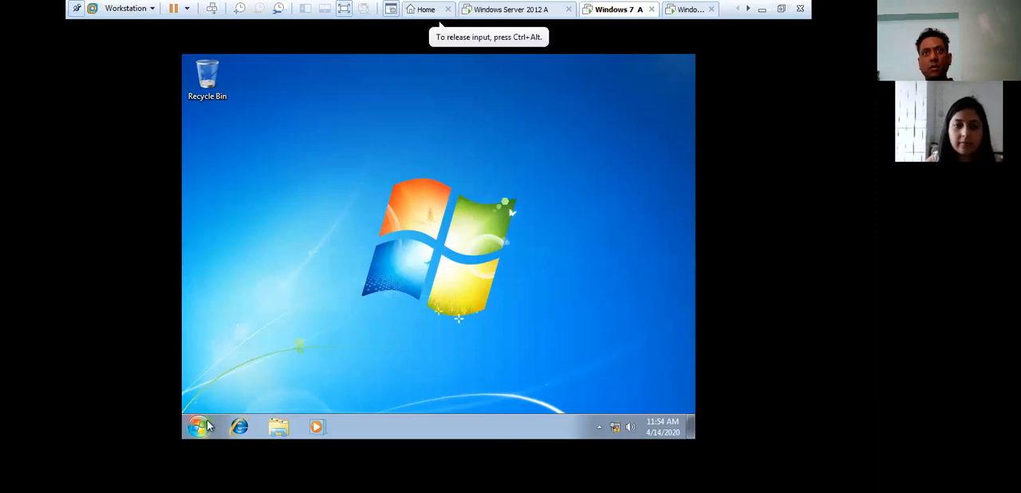
right_click(374, 264)
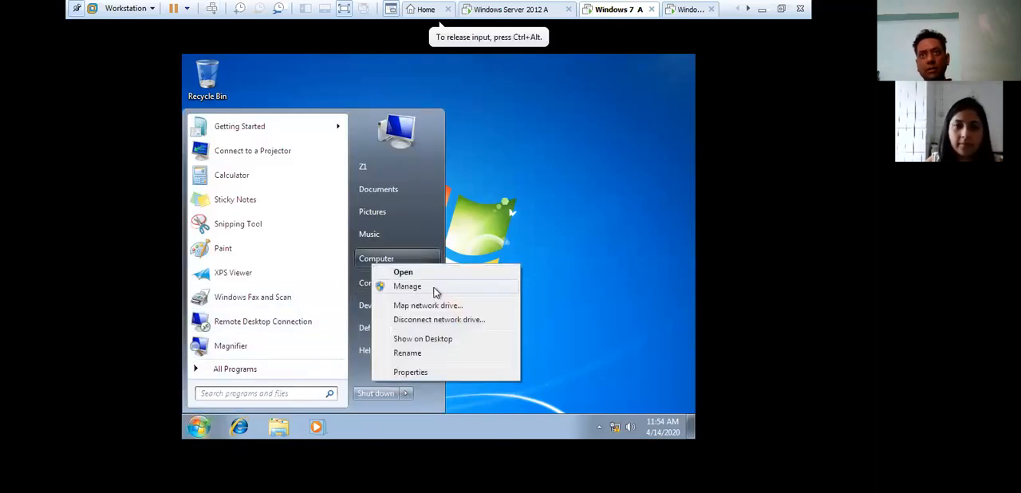
click(410, 372)
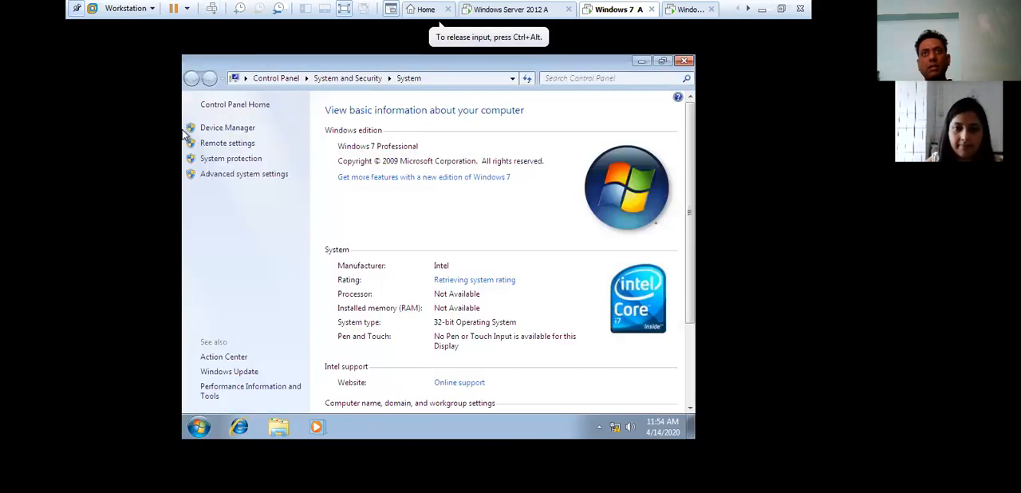
click(248, 175)
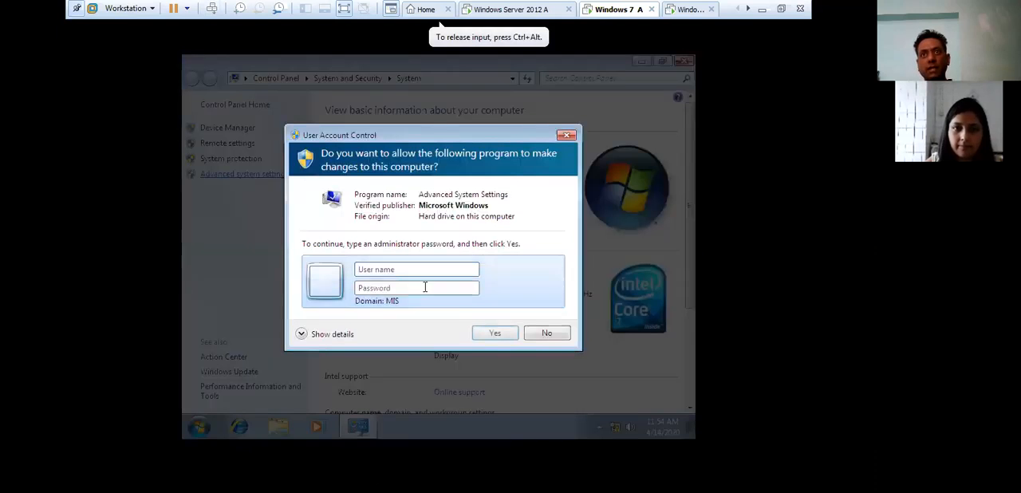
click(427, 268)
text(admmi)
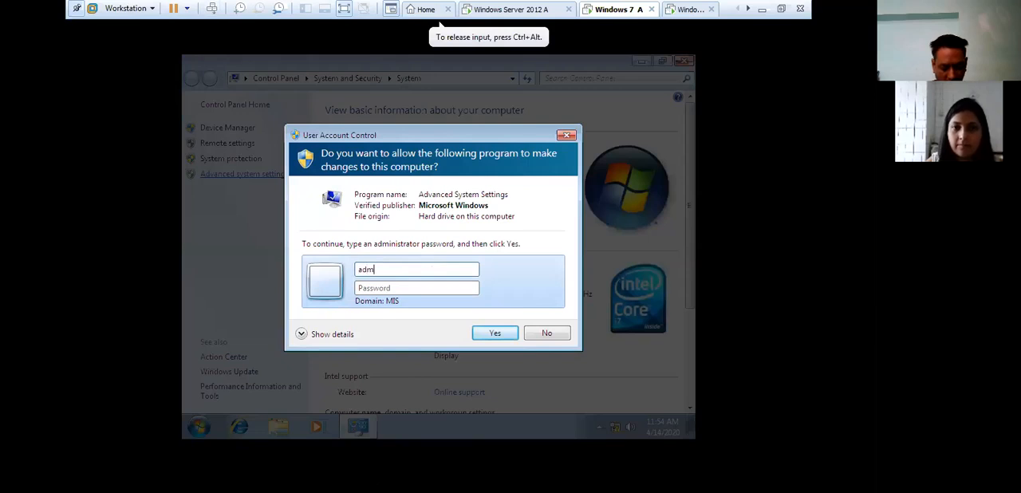
key(BackSpace)
key(BackSpace)
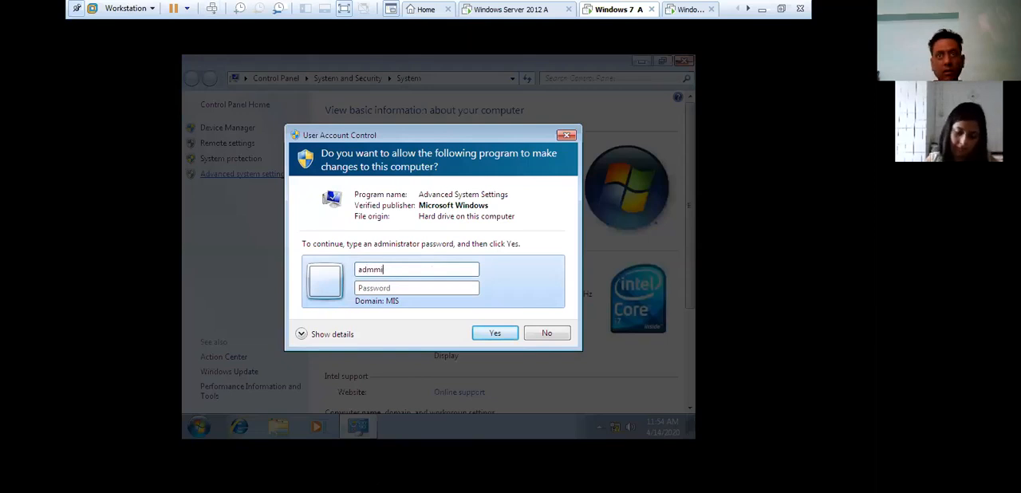
text(inistrat)
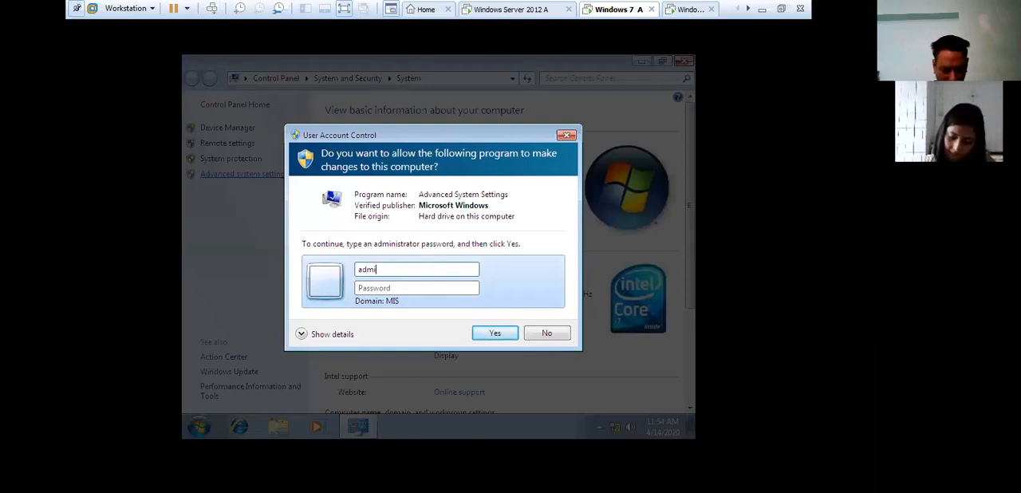
text(or)
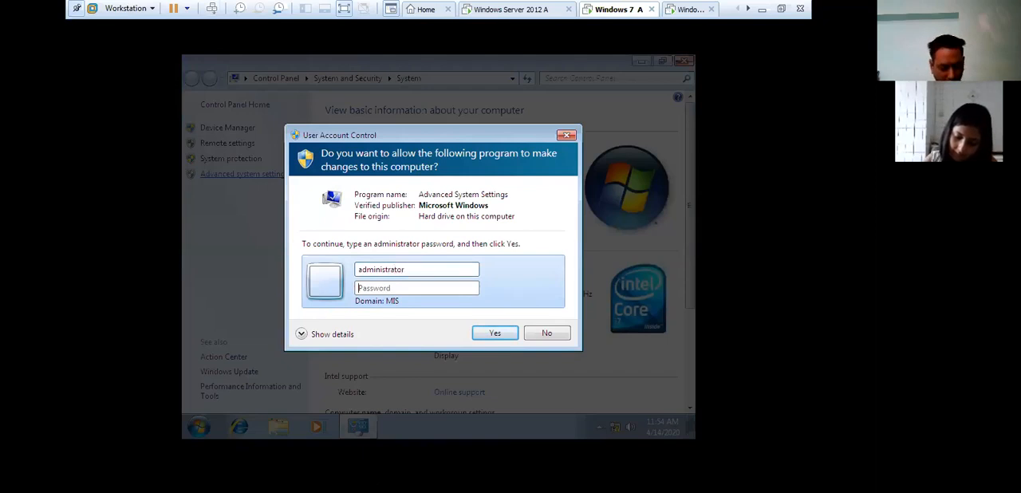
text(•••••••)
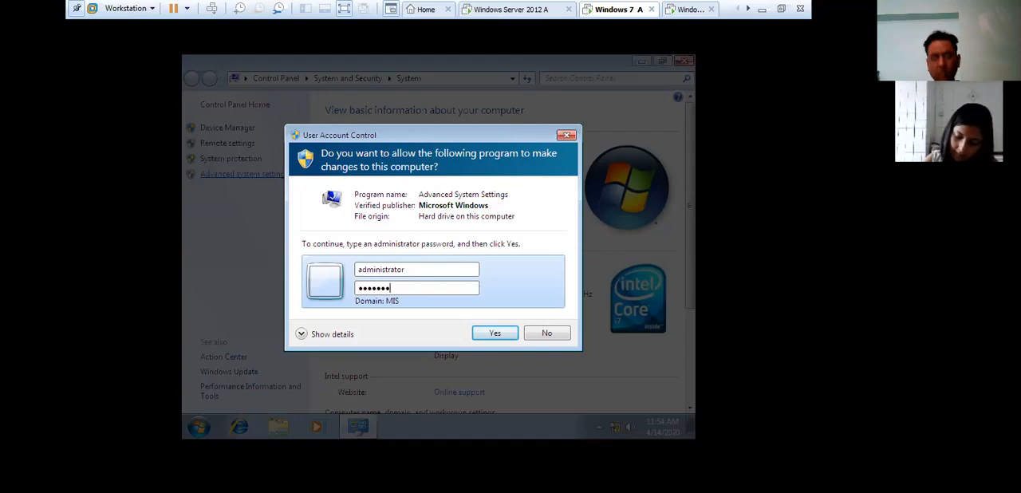
key(Return)
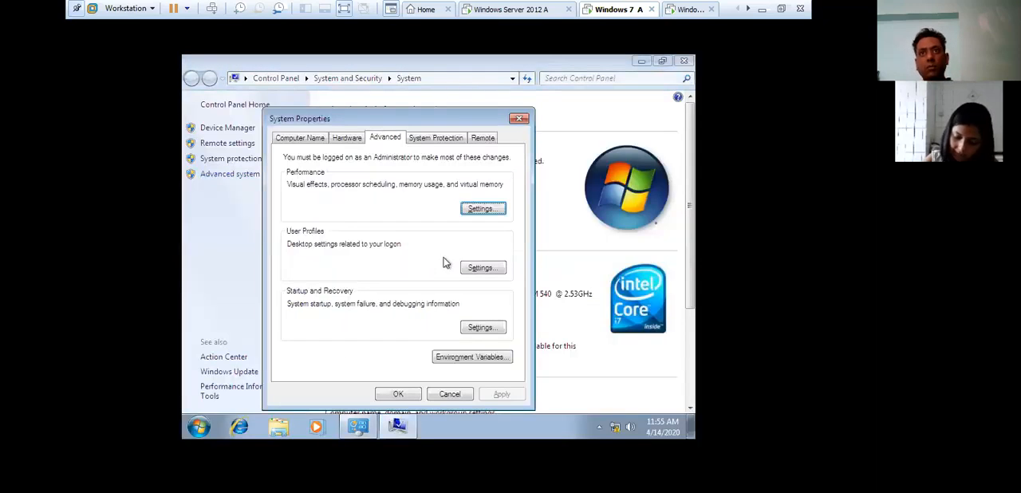
- Check the type and status of the MIS\z1 entry in the User Profiles list, widening both columns, and close all system windows
click(478, 271)
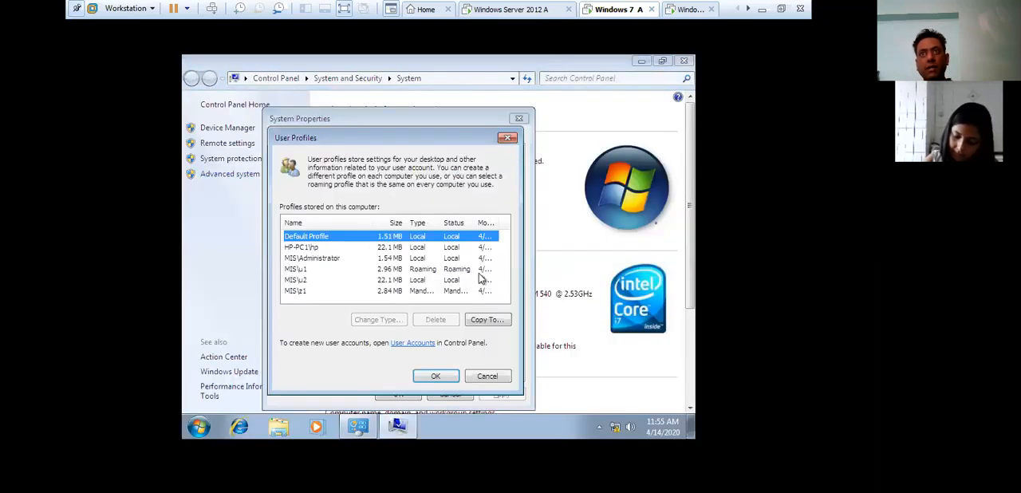
click(415, 292)
drag(433, 222, 449, 224)
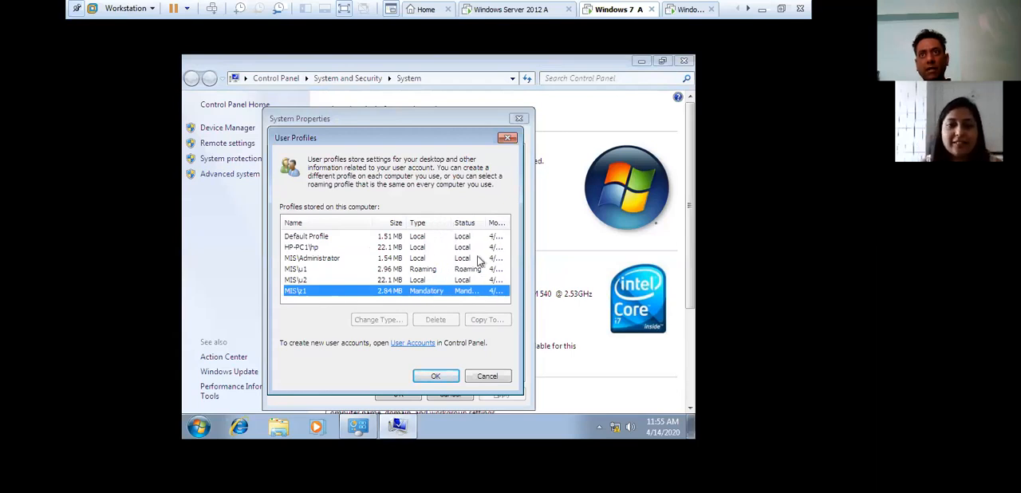
drag(485, 223, 509, 273)
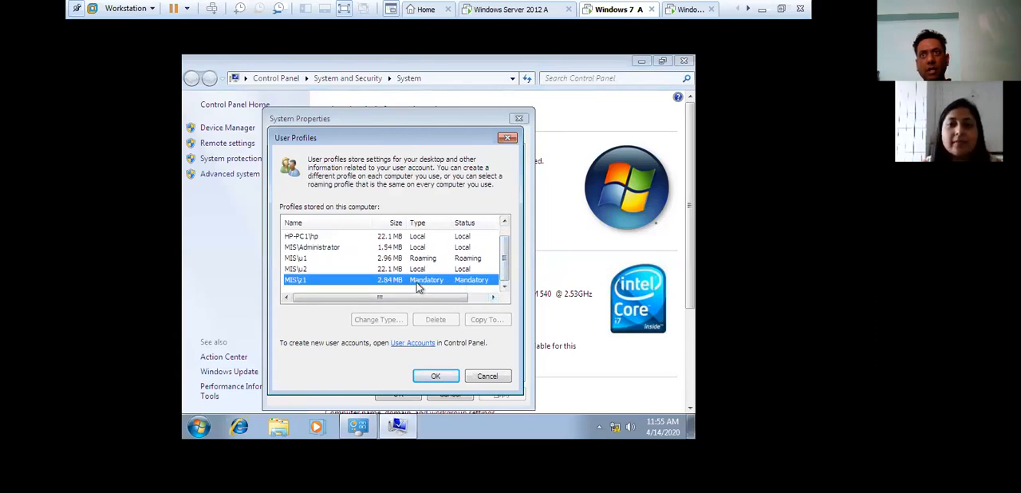
click(421, 376)
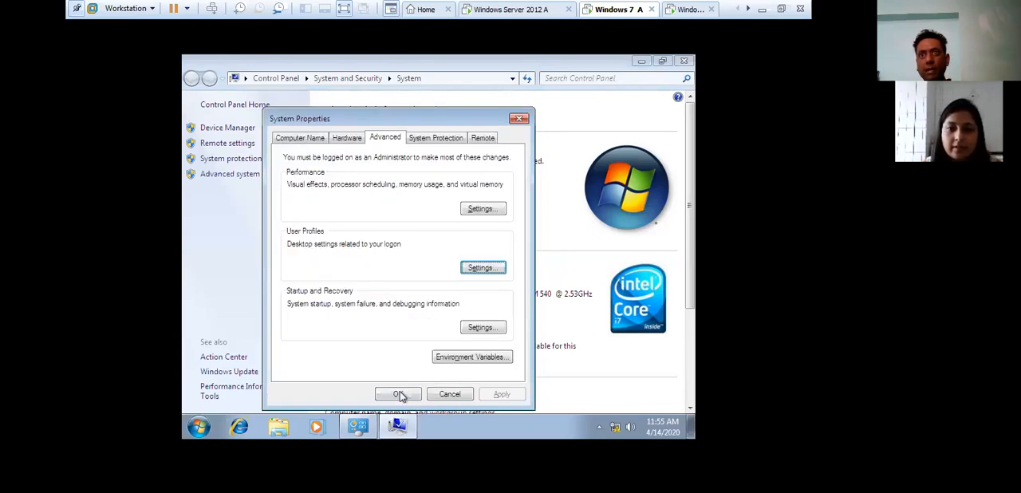
click(399, 394)
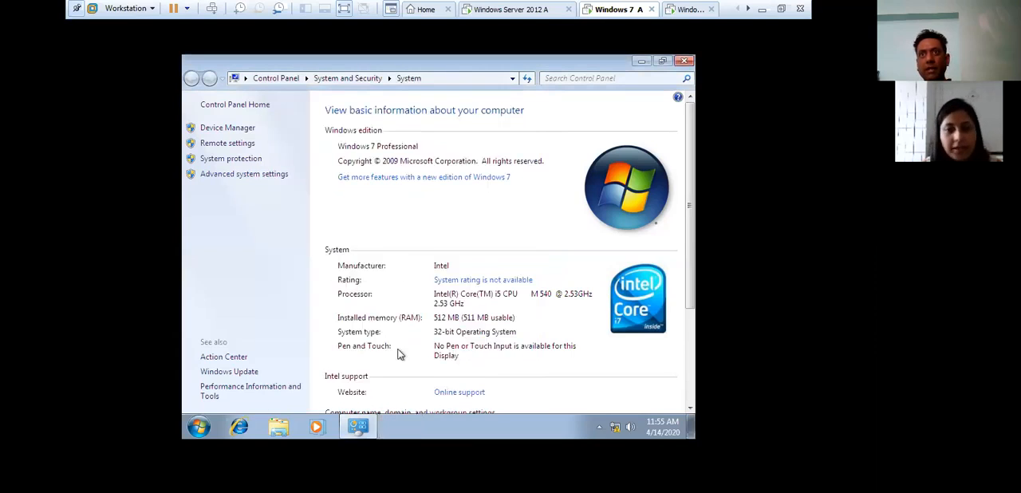
click(683, 62)
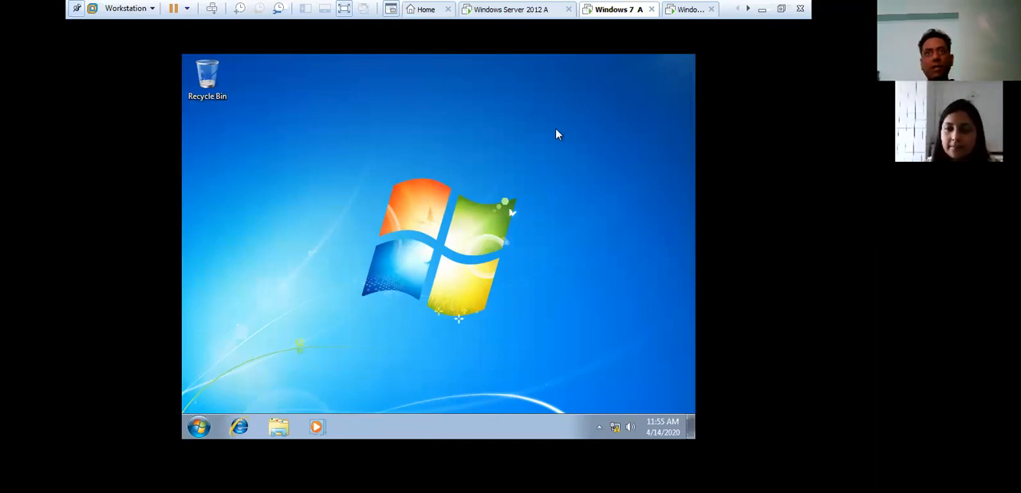
- Create a new Rich Text Document on the desktop
right_click(343, 173)
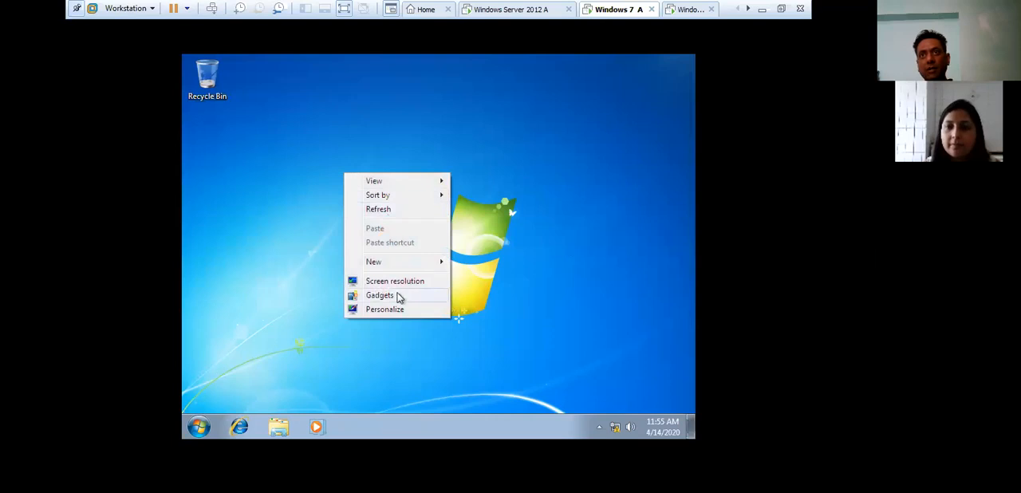
mouse_move(392, 262)
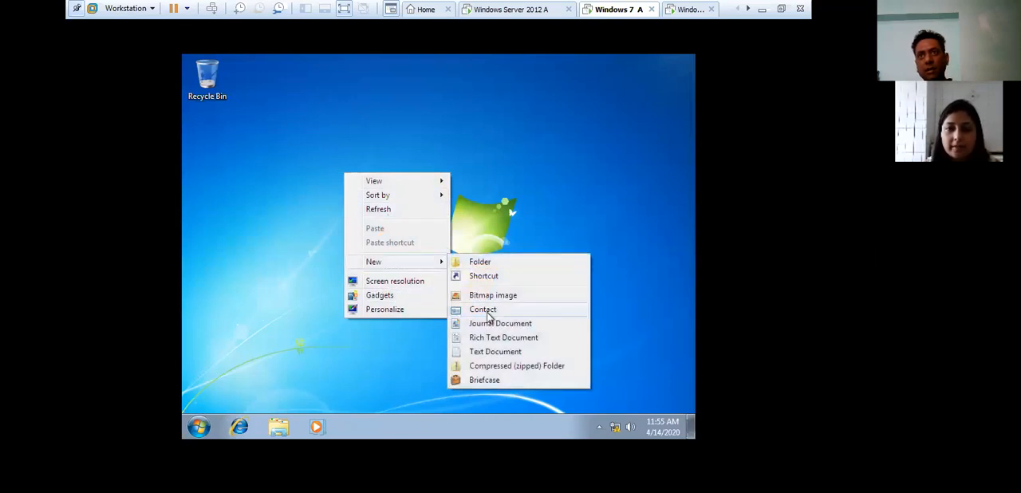
click(490, 337)
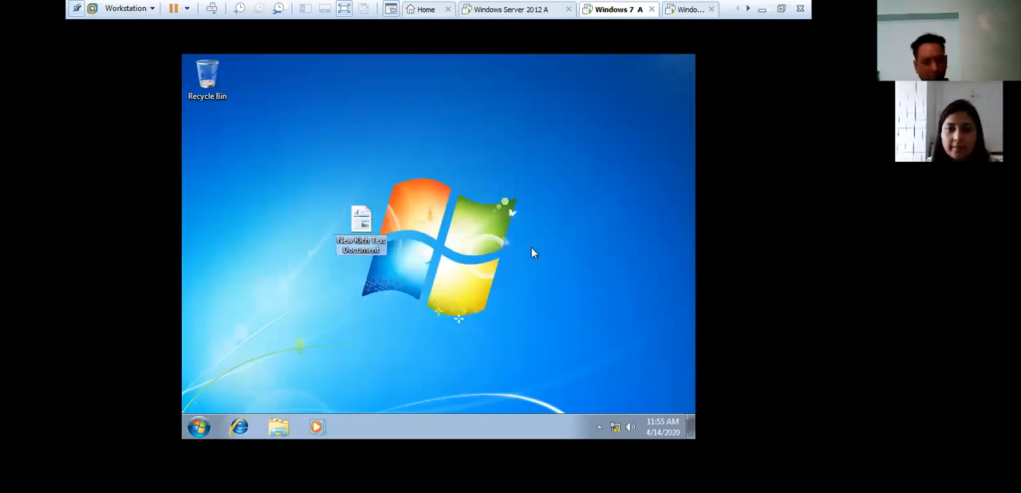
- Duplicate the new rich text document repeatedly until its copies fill the whole desktop
key(ctrl+a)
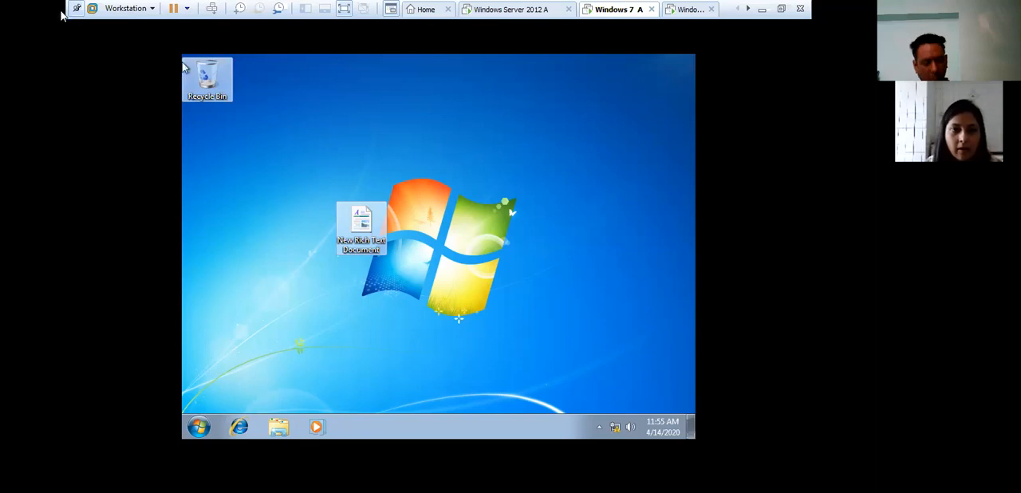
ctrl+click(207, 78)
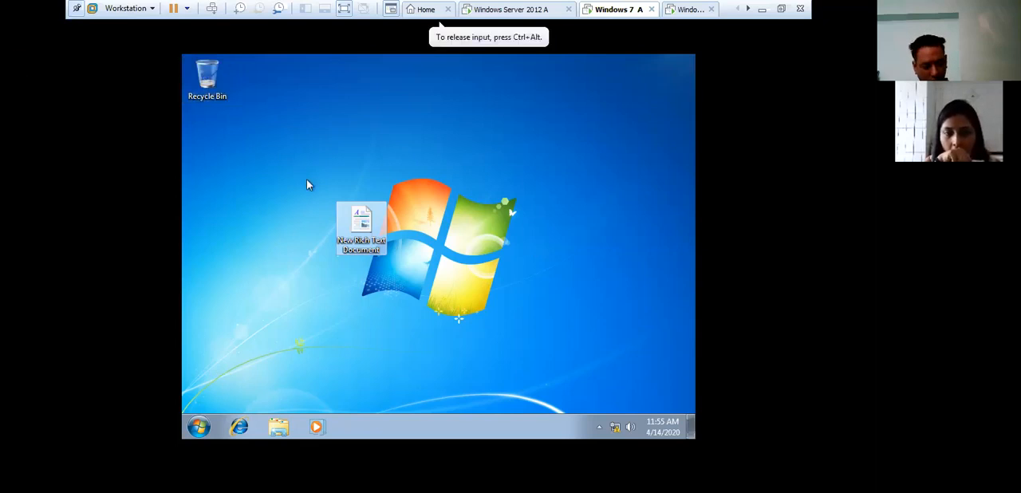
key(ctrl+v)
key(ctrl+v)
key(ctrl+v)
key(ctrl+v)
key(ctrl+v)
key(ctrl+v)
key(ctrl+v)
key(ctrl+v)
key(ctrl+v)
key(ctrl+v)
key(ctrl+v)
key(ctrl+v)
key(ctrl+v)
key(ctrl+v)
key(ctrl+v)
key(ctrl+v)
key(ctrl+v)
key(ctrl+v)
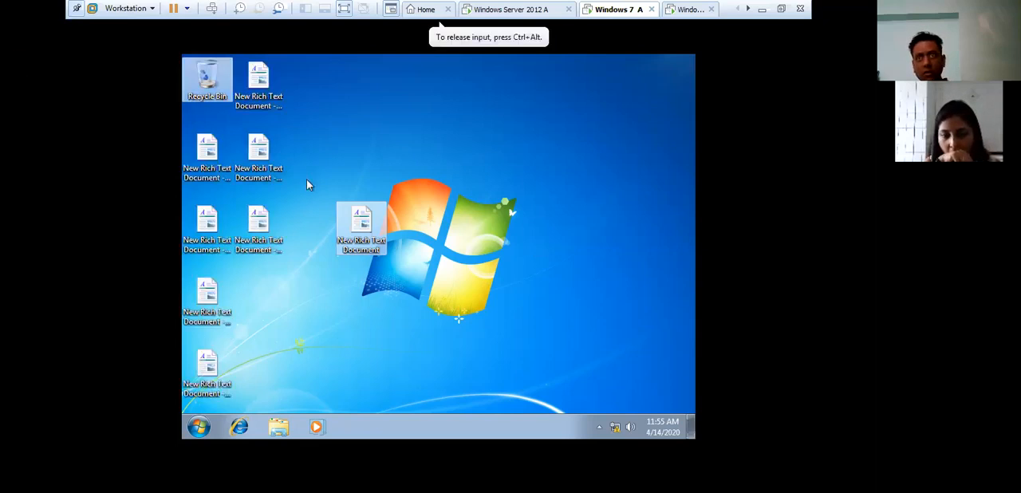
key(ctrl+v)
key(ctrl+v)
key(ctrl+v)
key(ctrl+v)
key(ctrl+v)
key(ctrl+v)
key(ctrl+v)
key(ctrl+v)
key(ctrl+v)
key(ctrl+v)
key(ctrl+v)
key(ctrl+v)
key(ctrl+v)
key(ctrl+v)
key(ctrl+v)
key(ctrl+v)
key(ctrl+v)
key(ctrl+v)
key(ctrl+v)
key(ctrl+v)
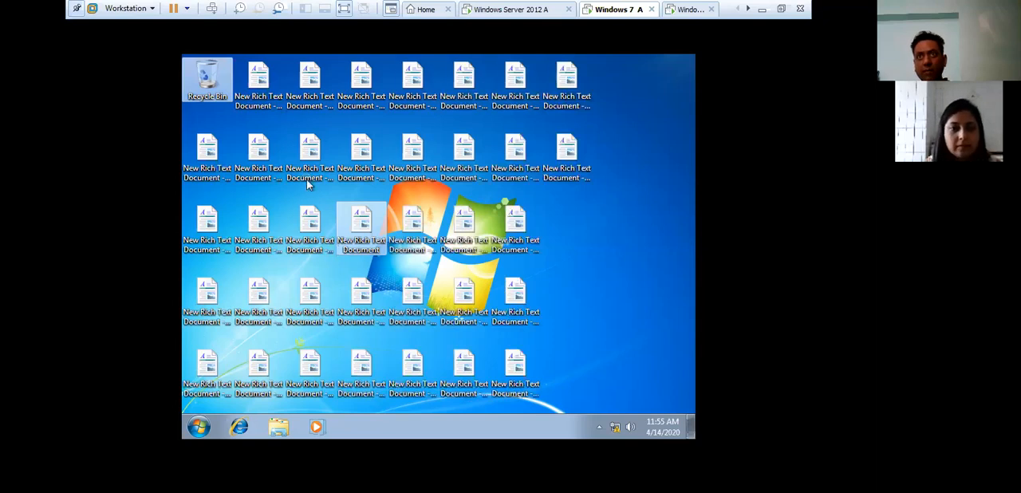
key(ctrl+v)
key(ctrl+v)
key(ctrl+v)
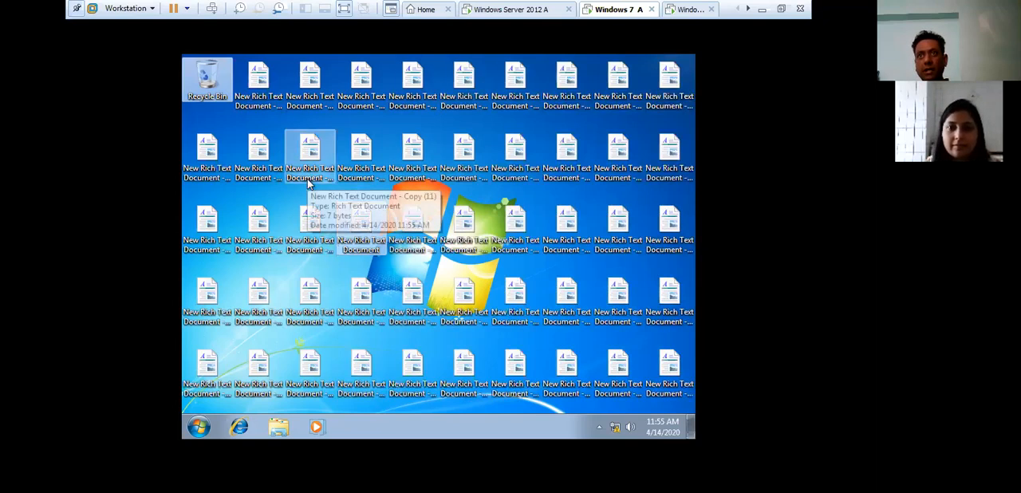
- Log off the Windows 7 A session and log back on as MIS\z1 with the account password
click(198, 427)
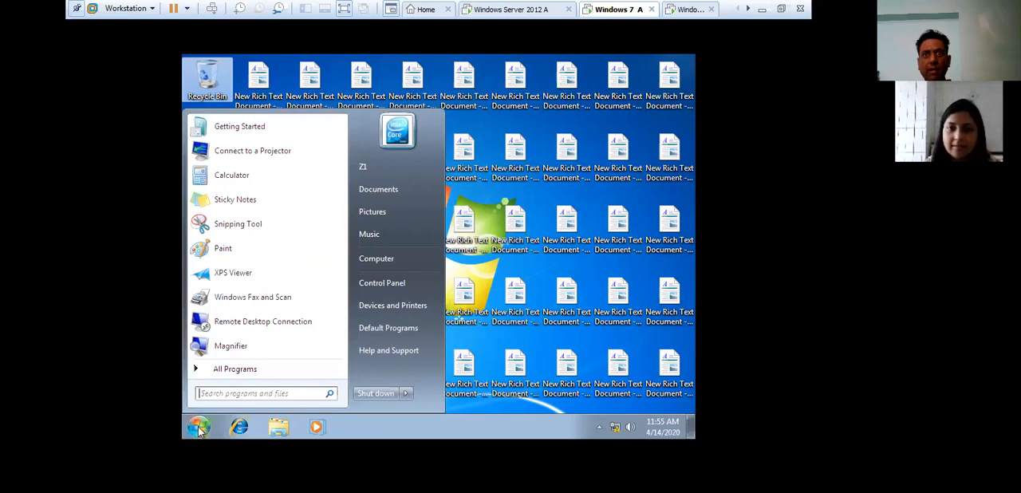
click(406, 393)
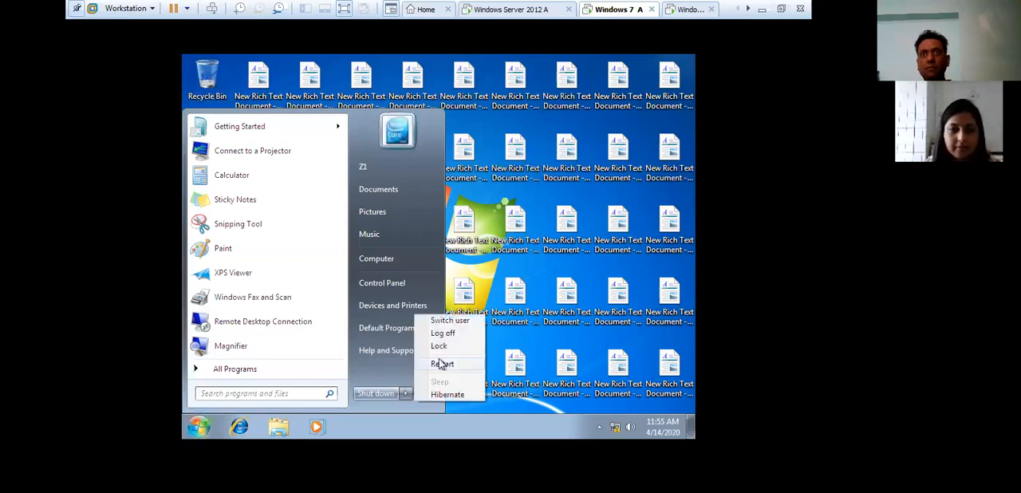
click(449, 344)
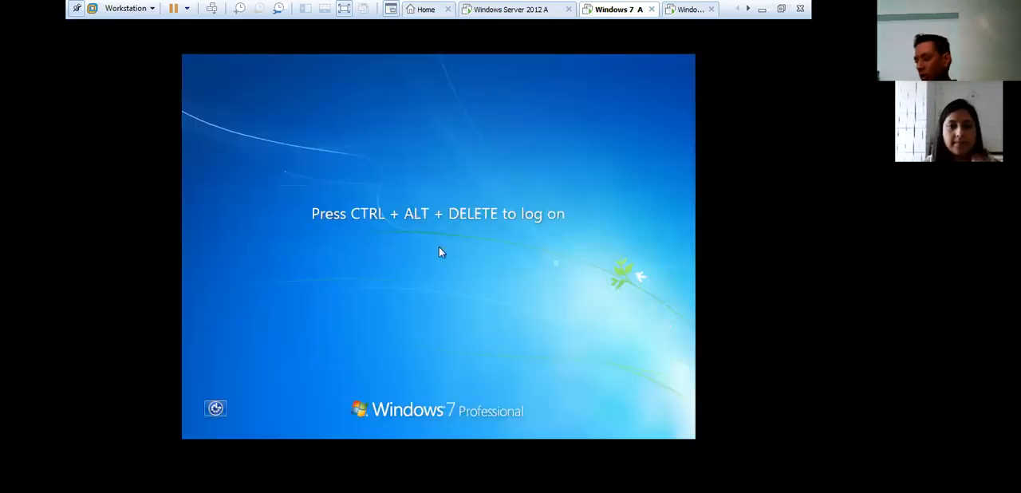
click(212, 11)
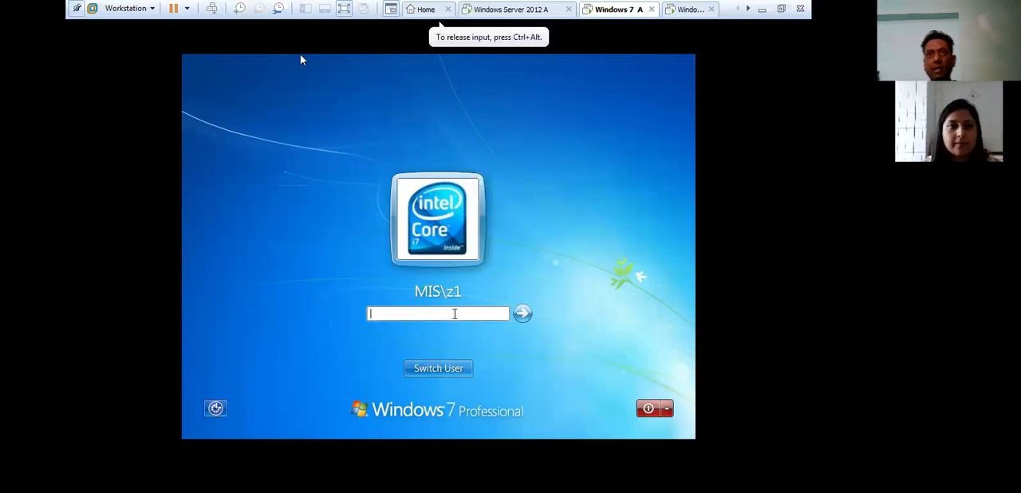
text(123)
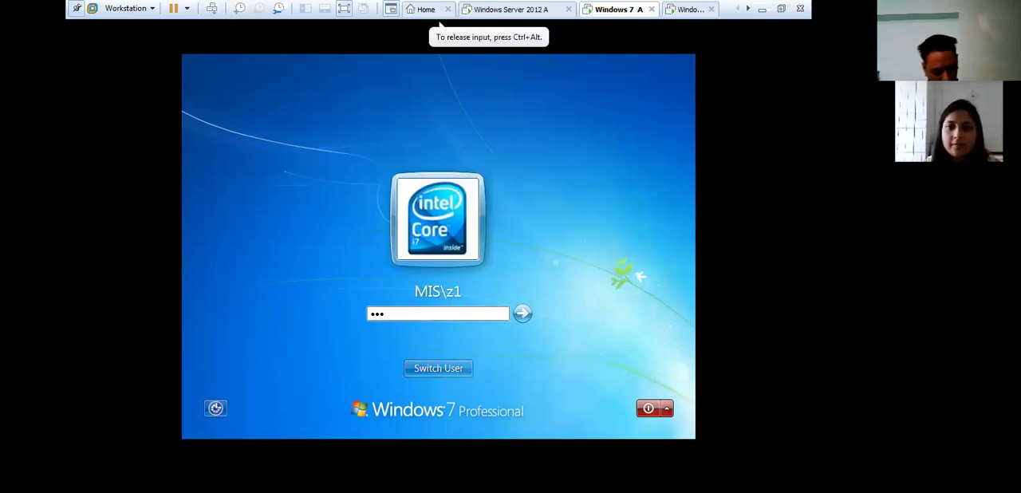
text(4567)
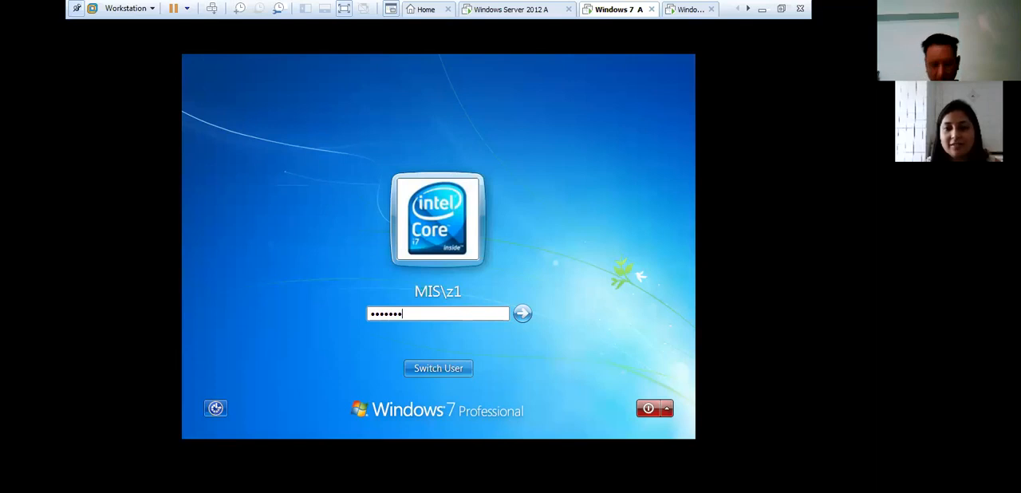
key(Return)
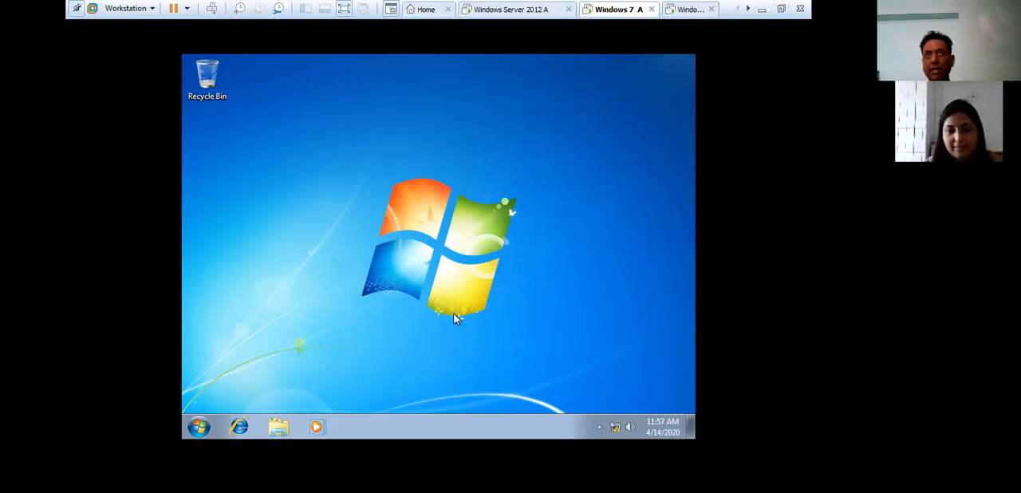
- Shut down the Windows 7 A machine
key(alt+F4)
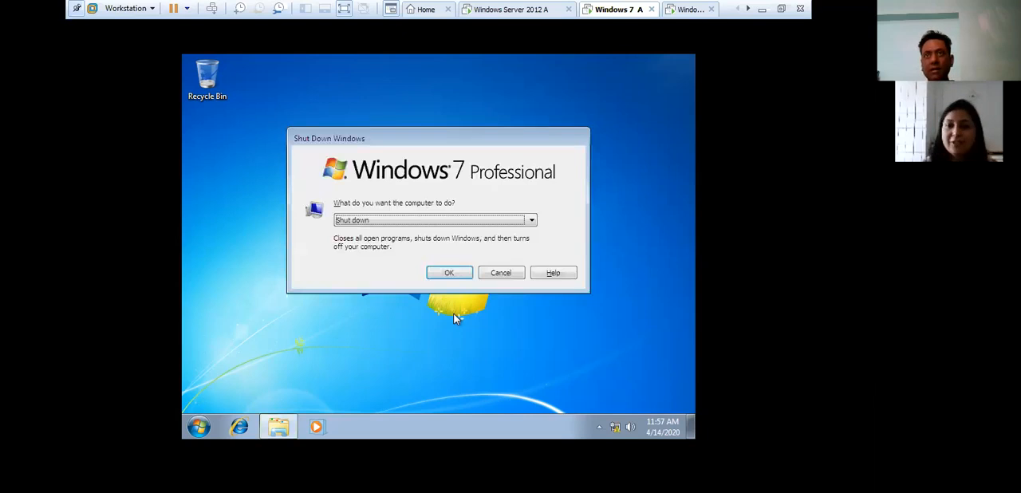
key(Return)
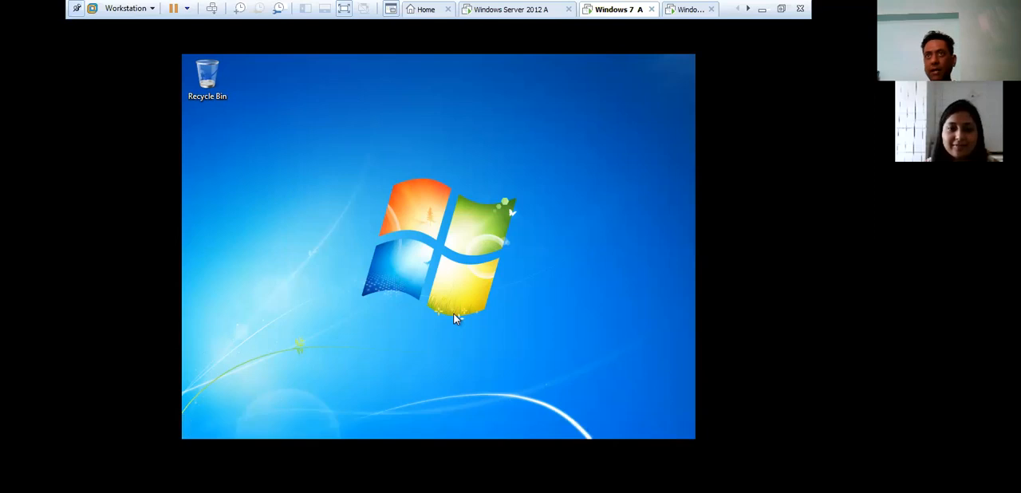
- Switch to the other Windows 7 virtual machine and shut it down from its logon screen
click(687, 9)
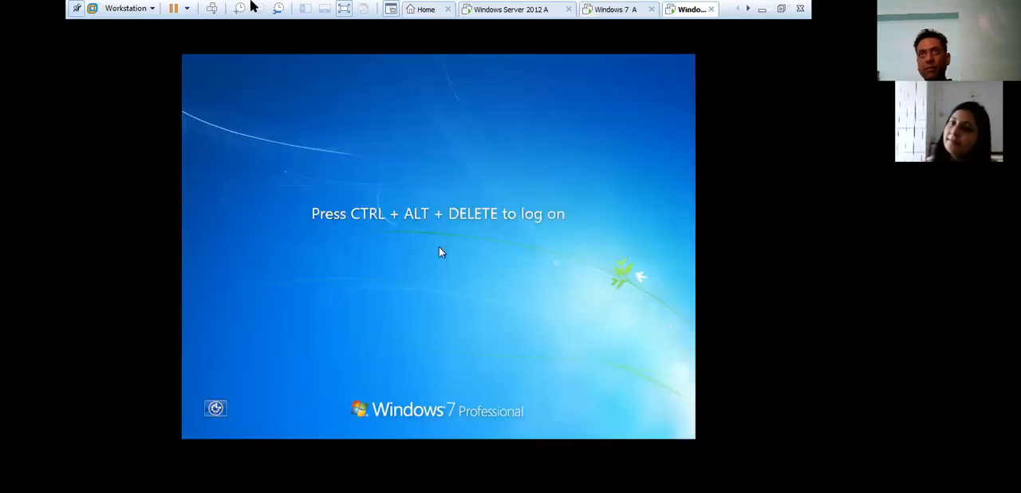
click(211, 9)
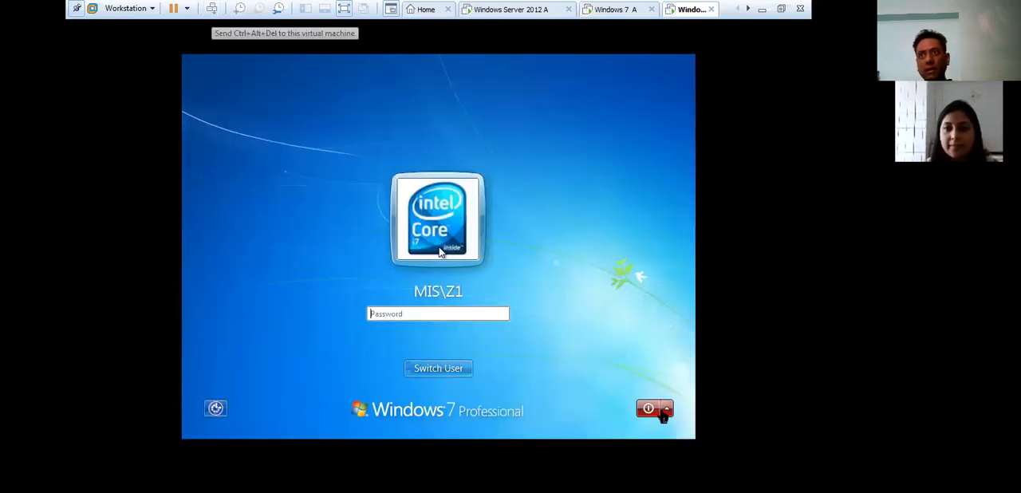
click(441, 252)
click(648, 408)
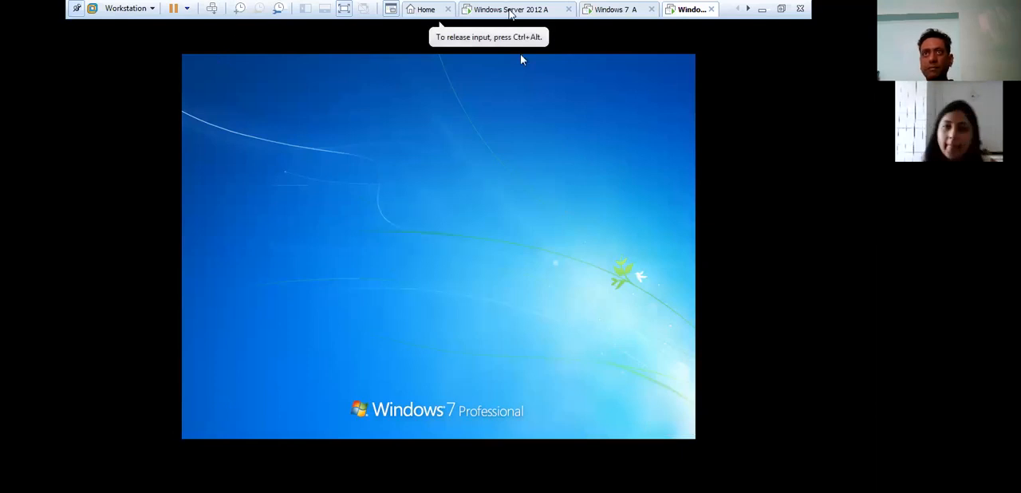
- Shut down the Windows Server 2012 A machine, entering "h" as the shutdown comment
click(508, 10)
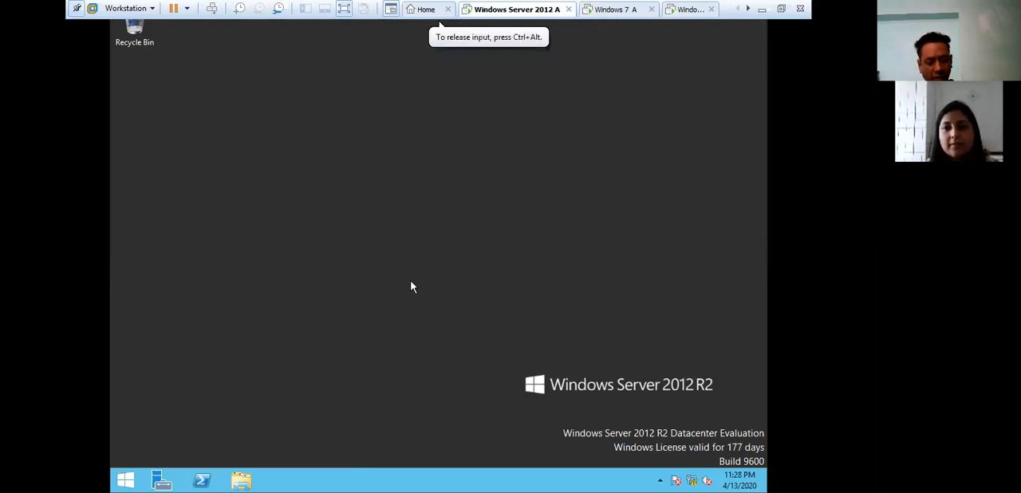
key(alt+F4)
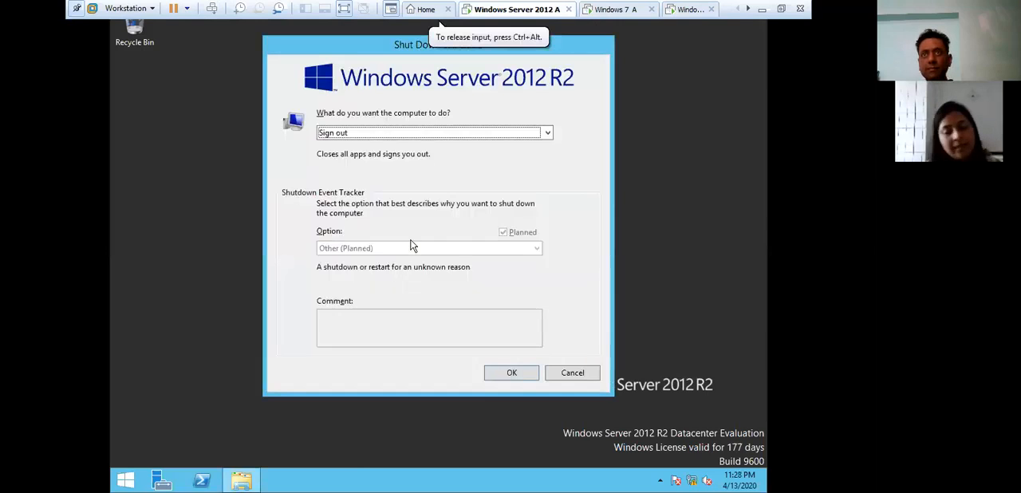
click(389, 132)
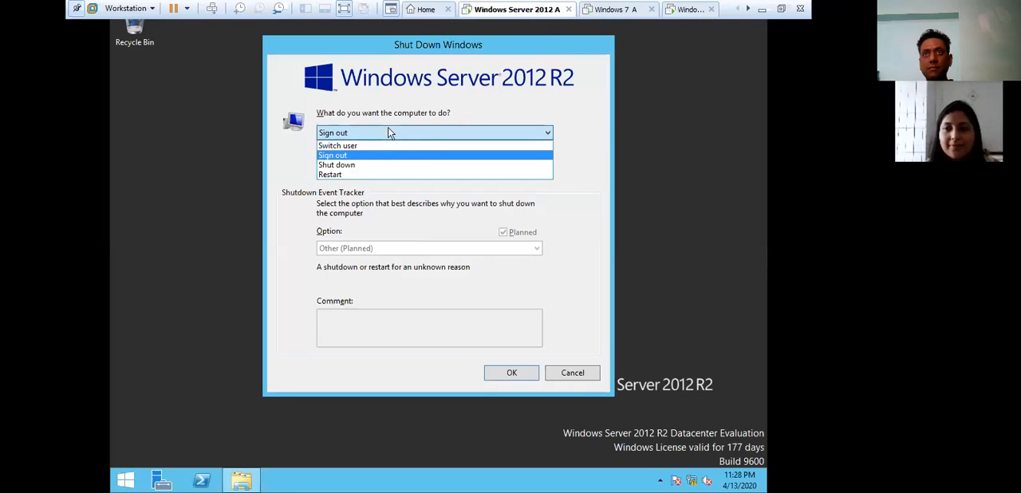
click(349, 166)
click(437, 319)
text(asdf)
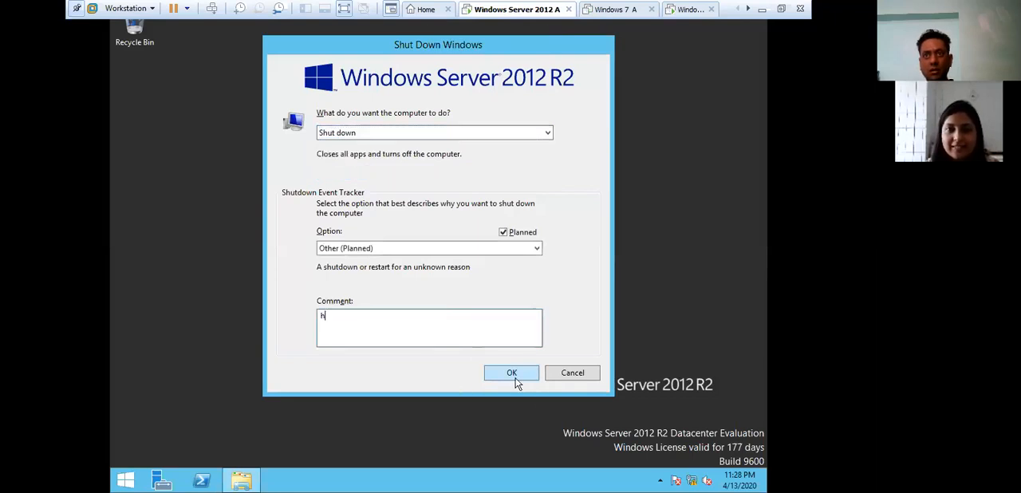
click(515, 373)
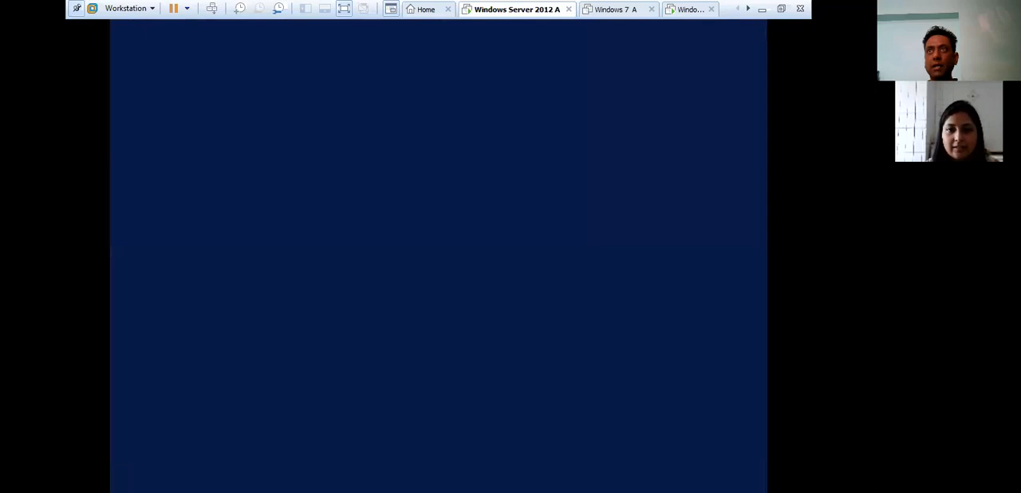
- Minimise the virtual machines and open the MCSA CONTENTS document from the MCSA Practical folder on Local Disk (D:)
click(761, 9)
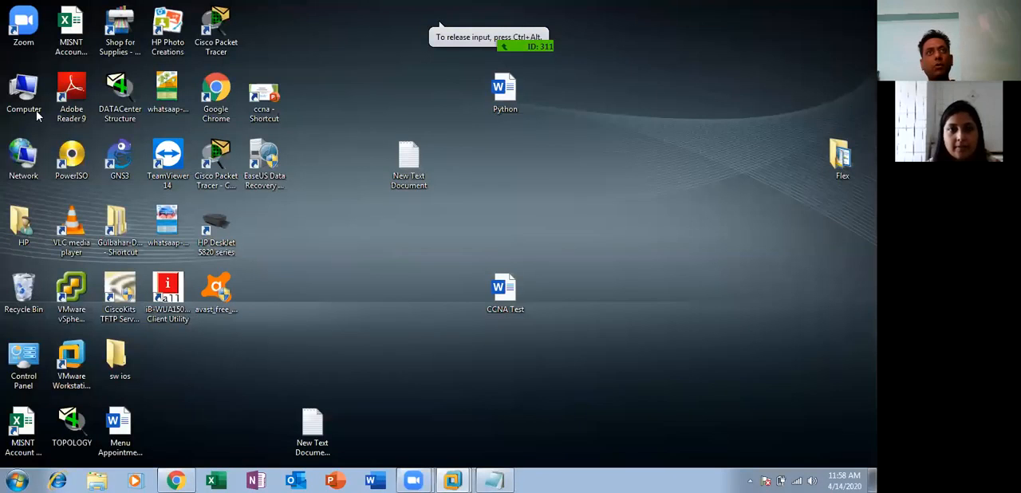
double_click(36, 110)
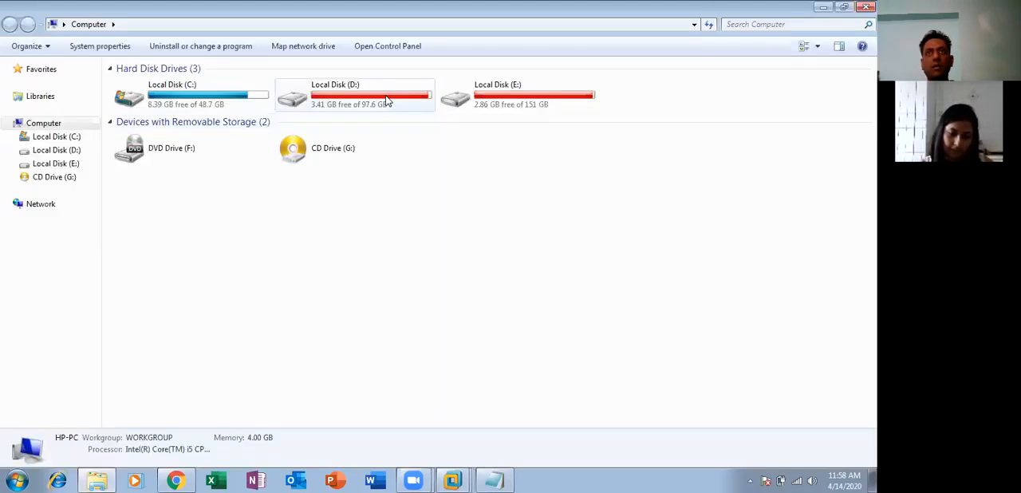
double_click(383, 97)
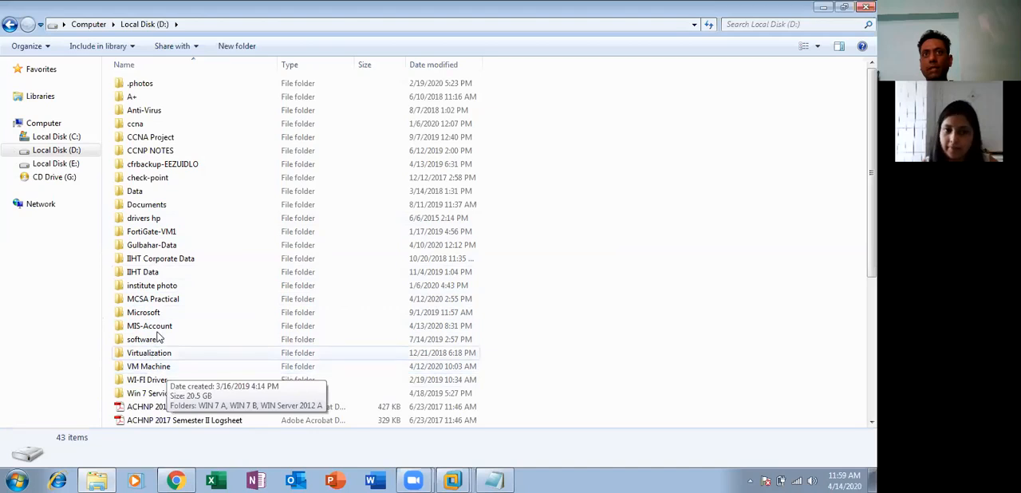
double_click(175, 307)
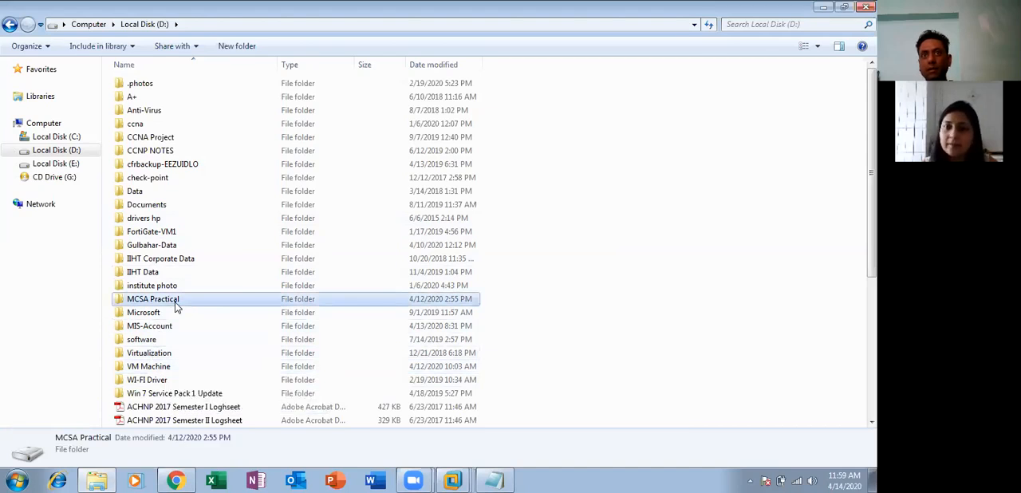
scroll(171, 323, down, 1)
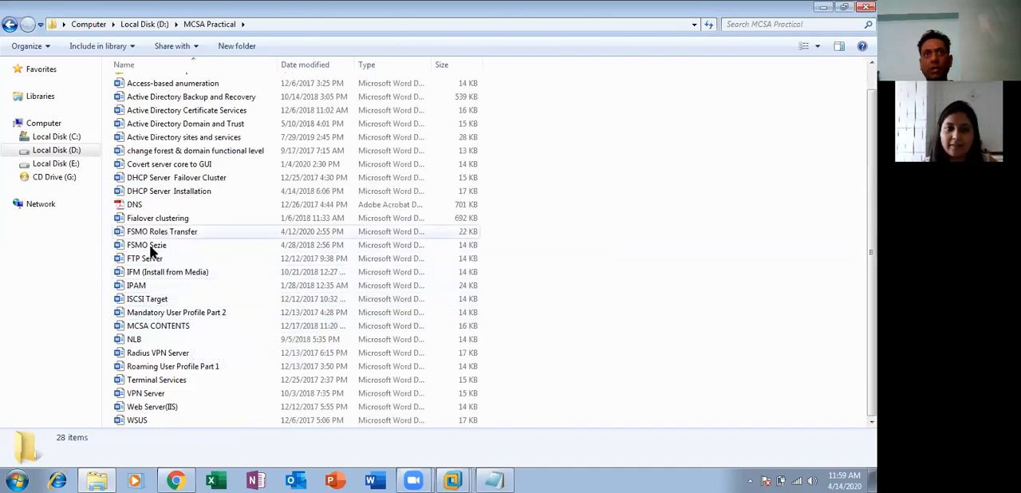
click(157, 327)
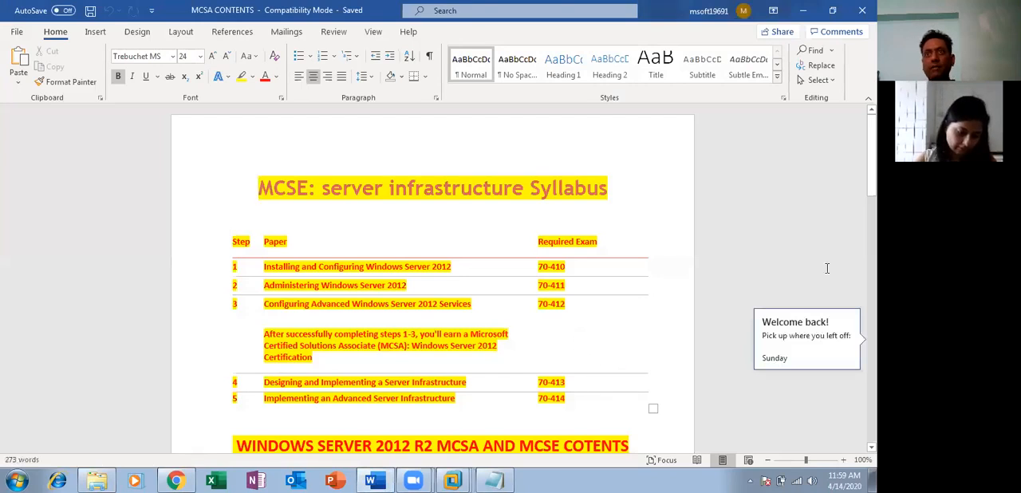
- Review topics 1 to 4 of the Windows Server 2012 R2 contents list, from Basic Server Information to Convert Server Core O/S to GUI
drag(872, 156, 872, 219)
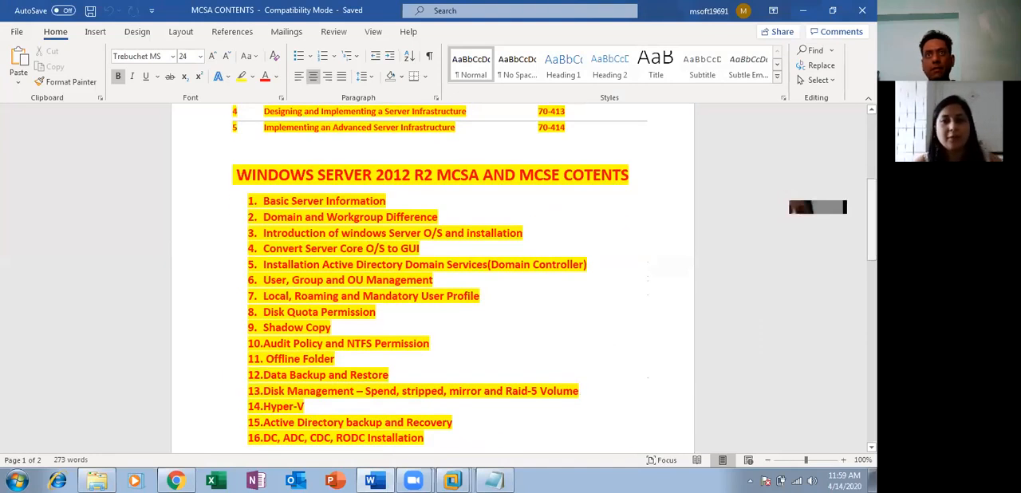
scroll(339, 330, down, 1)
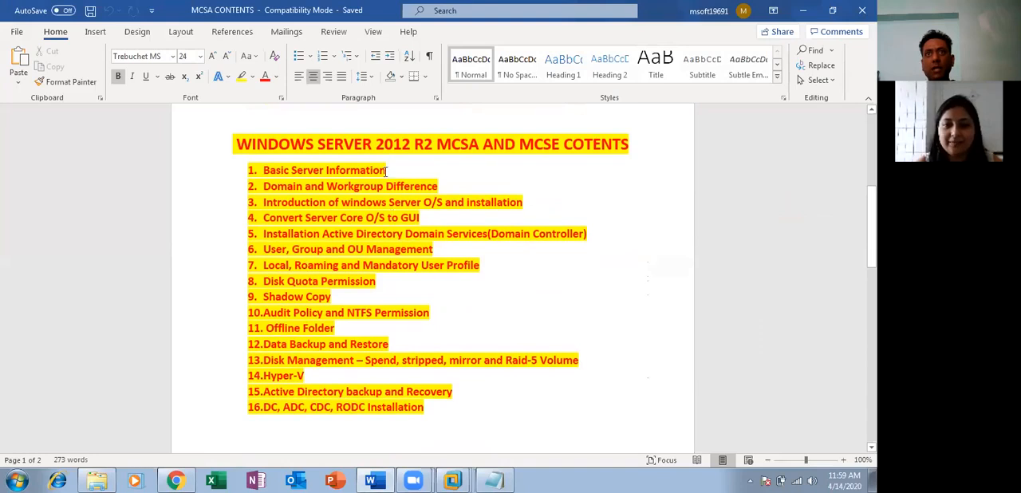
drag(398, 170, 266, 171)
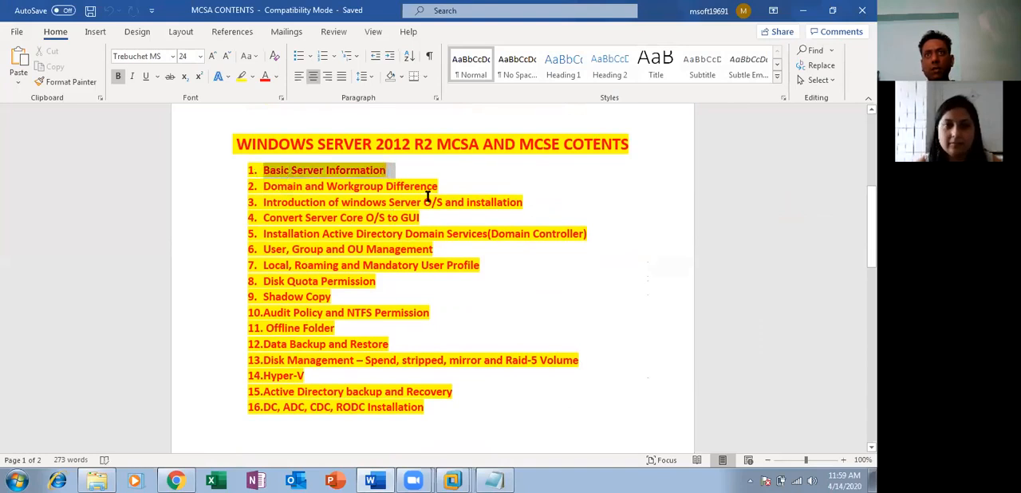
drag(441, 187, 290, 184)
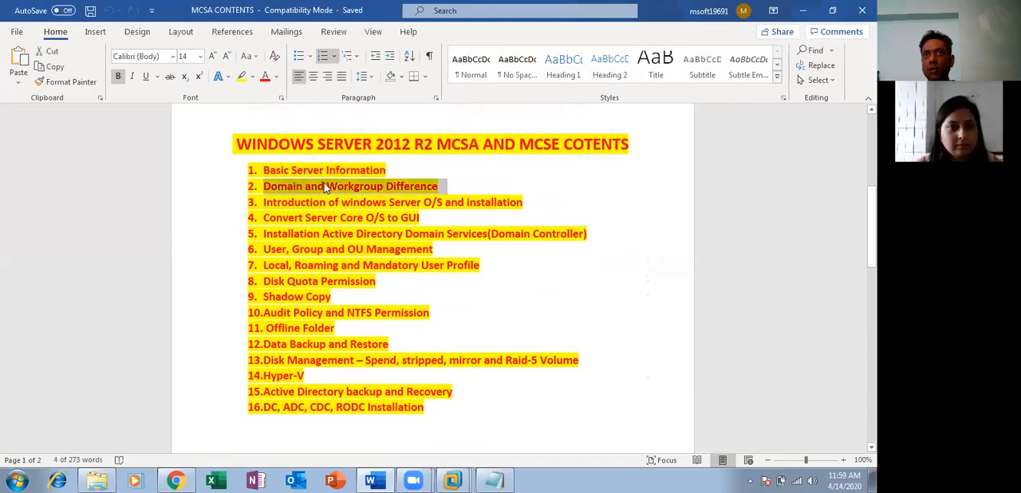
drag(524, 203, 304, 218)
click(421, 219)
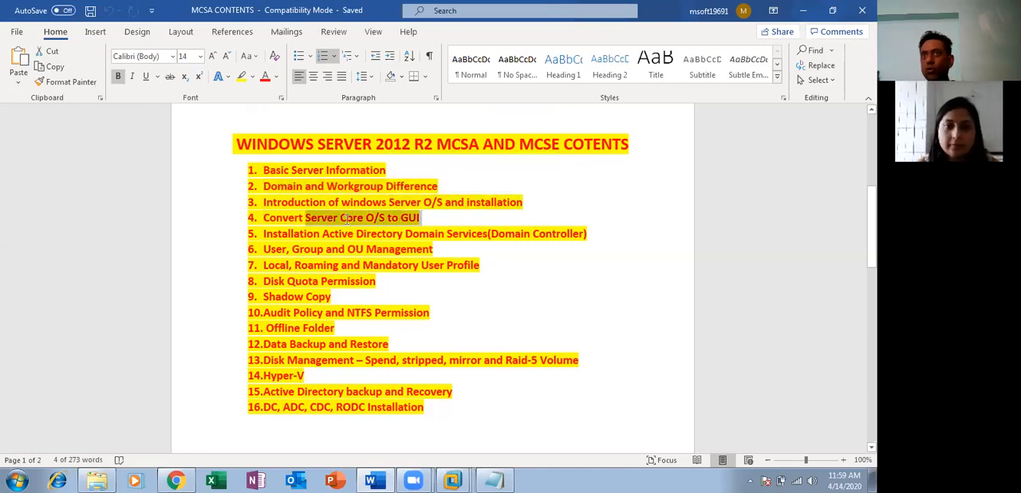
click(613, 295)
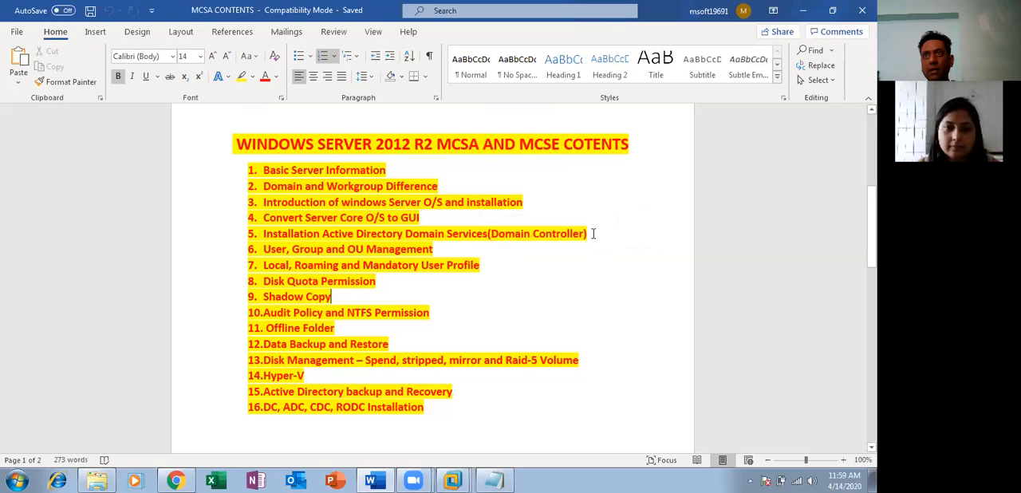
- Go through topics 5 to 9 of the contents list, from Active Directory Domain Services installation to Shadow Copy, highlighting each by selection
drag(592, 233, 339, 240)
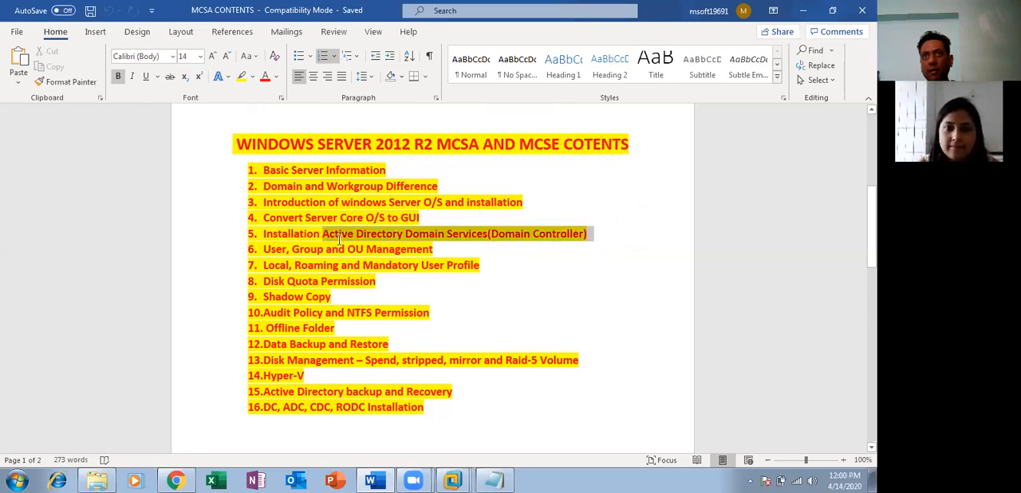
click(451, 250)
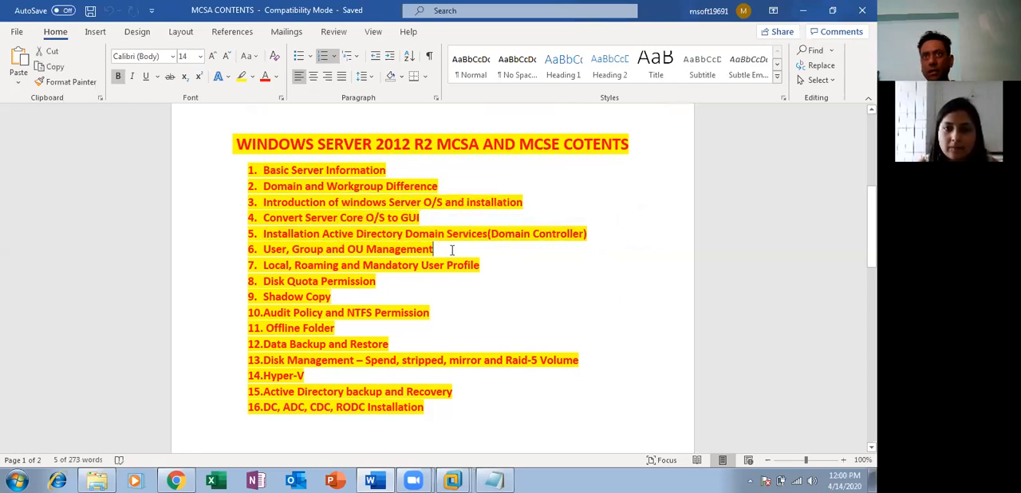
drag(452, 250, 275, 248)
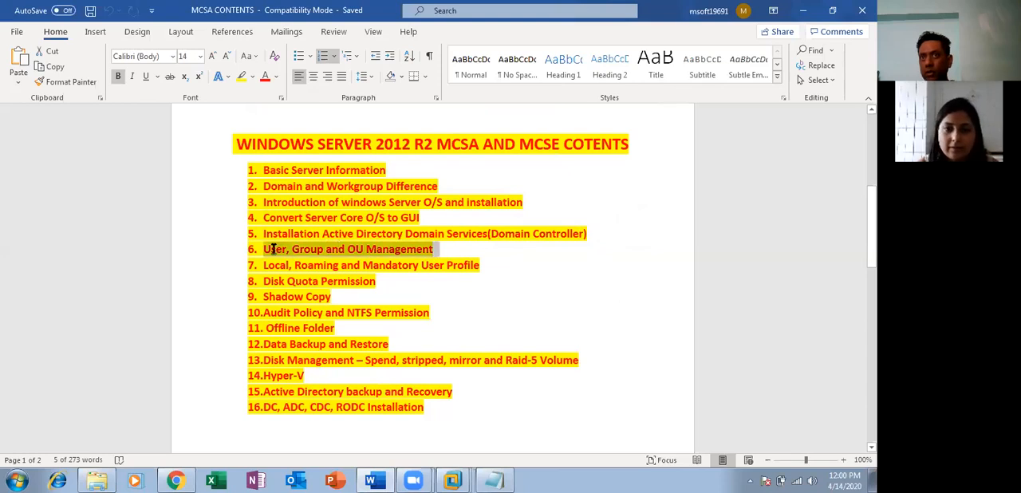
drag(481, 266, 291, 259)
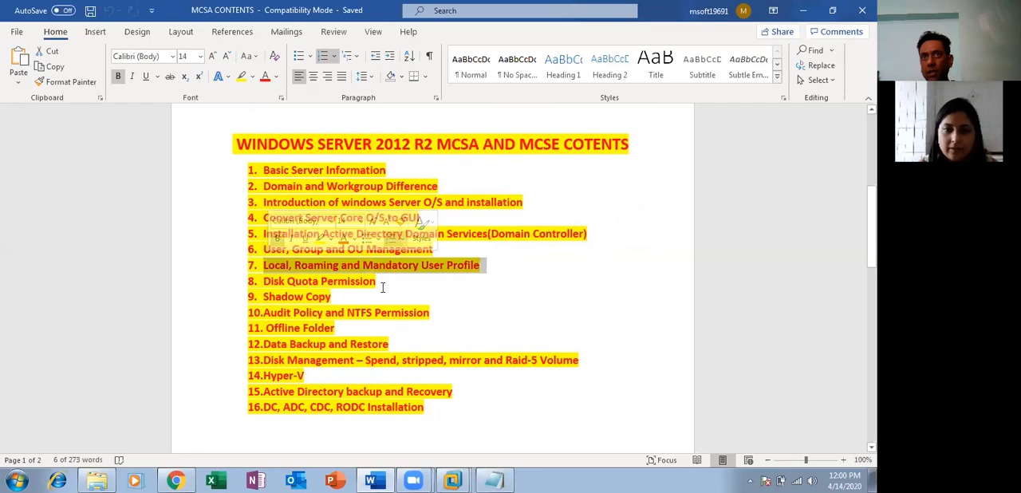
drag(381, 283, 273, 281)
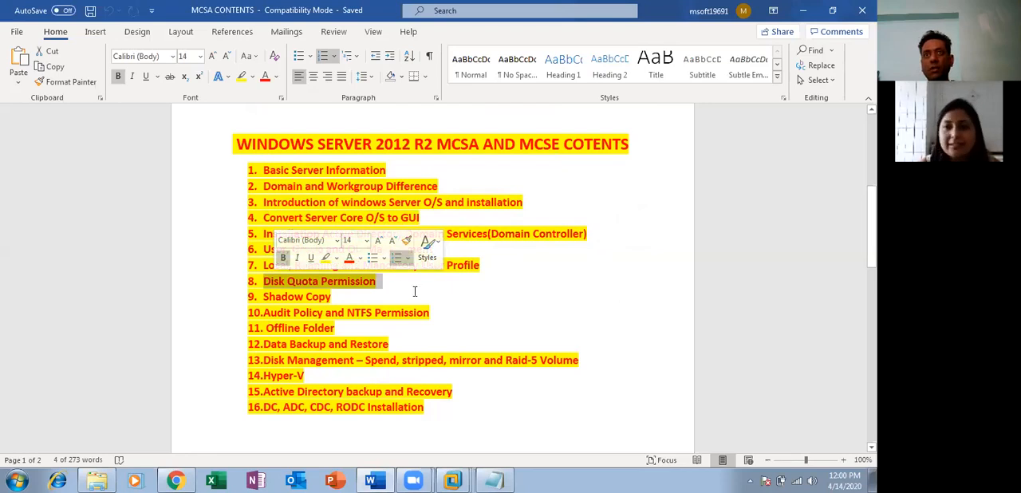
drag(332, 297, 264, 299)
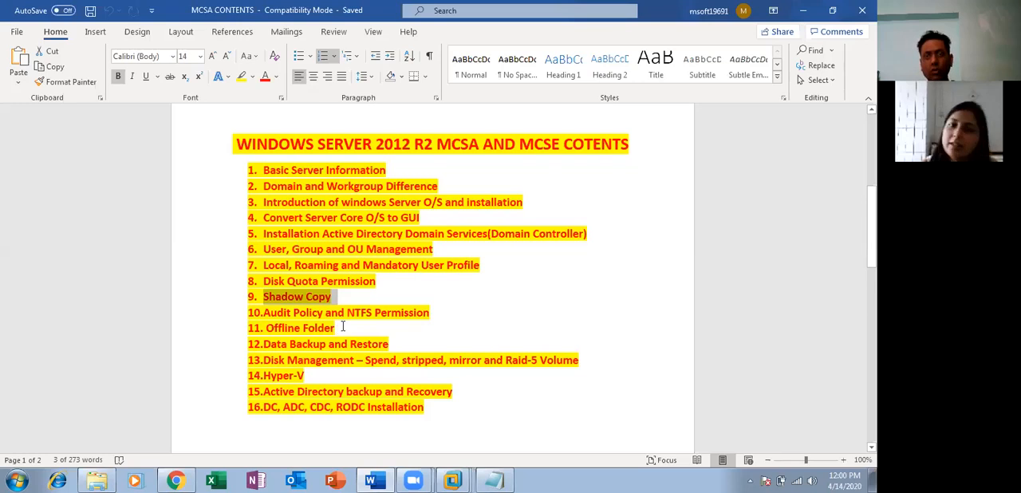
- Point out the Offline Folder topic and the Audit Policy and NTFS Permission topic in the contents list
drag(338, 328, 266, 328)
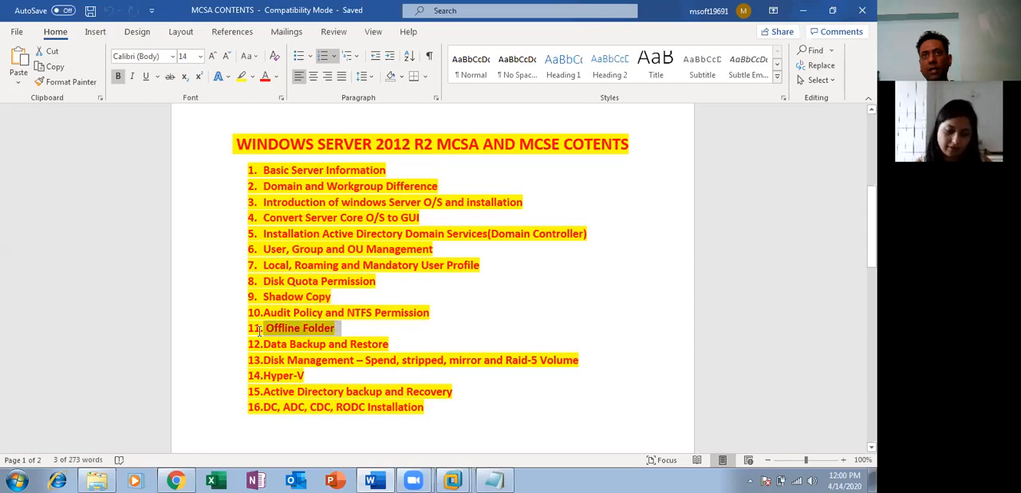
click(443, 339)
drag(341, 328, 307, 329)
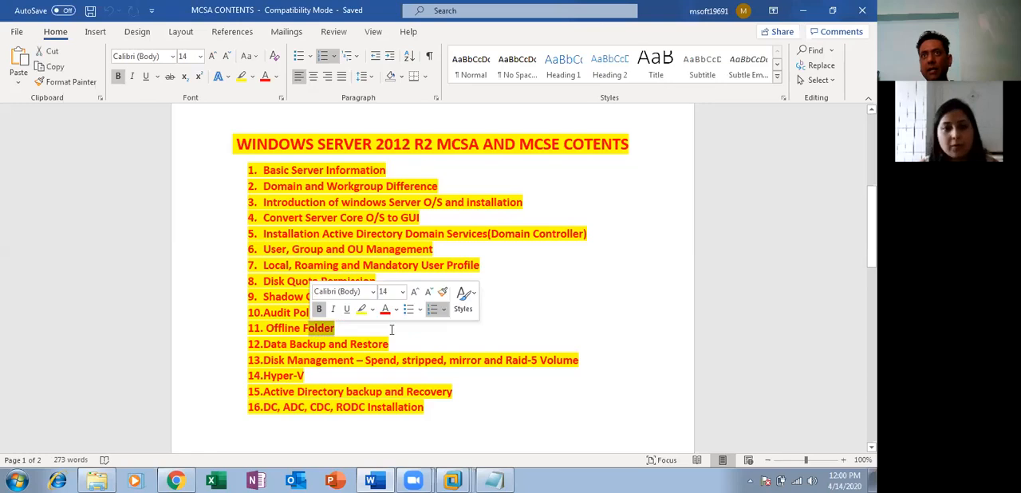
click(468, 341)
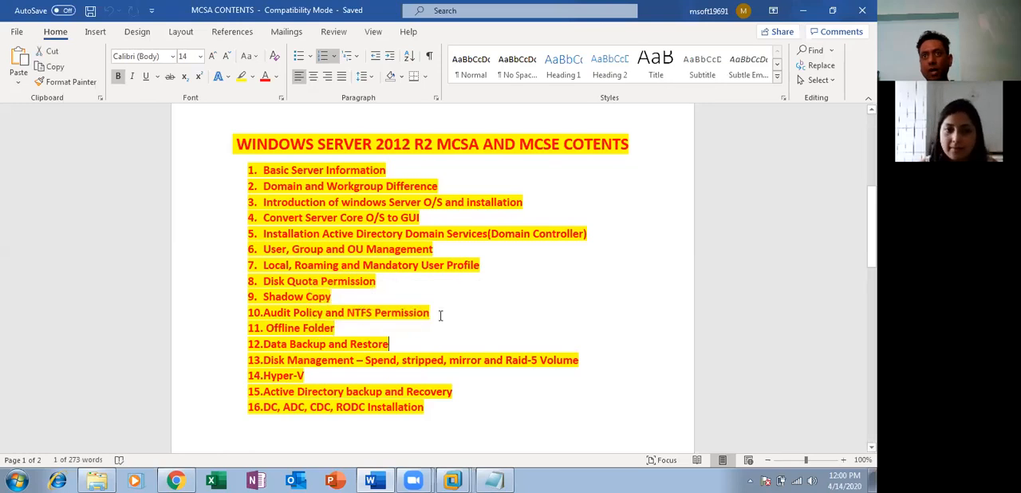
double_click(354, 313)
click(290, 313)
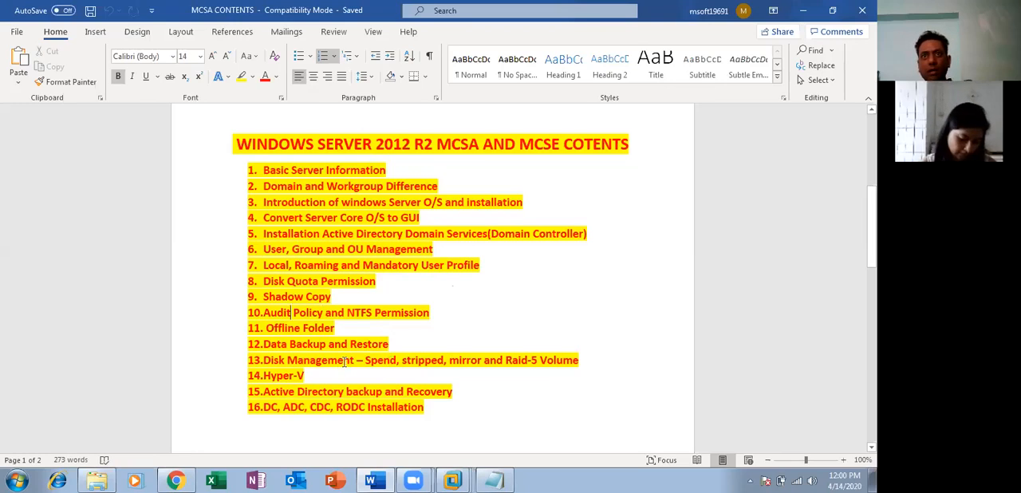
- Examine topics 12 to 15 of the contents list, from Data Backup and Restore to Active Directory backup and Recovery, and the entries below
double_click(394, 345)
drag(212, 358, 249, 350)
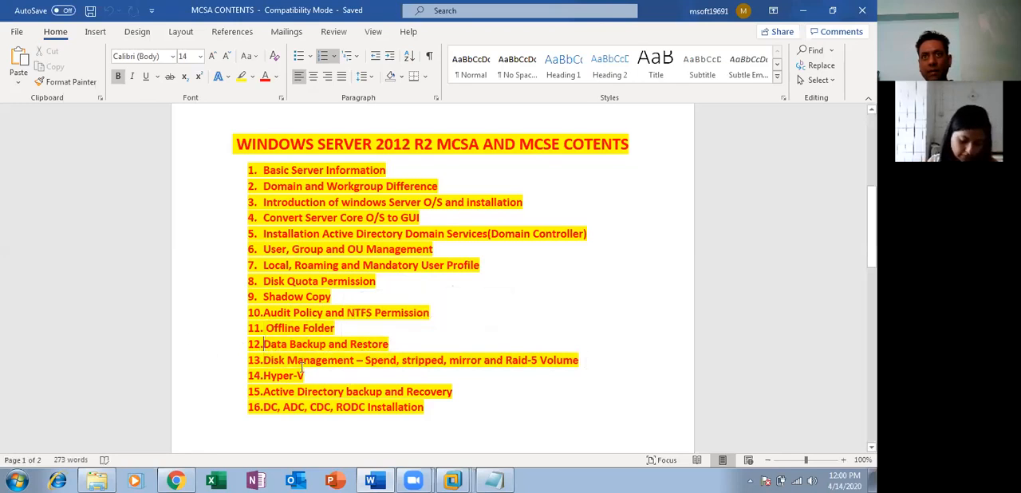
click(579, 360)
drag(521, 360, 244, 358)
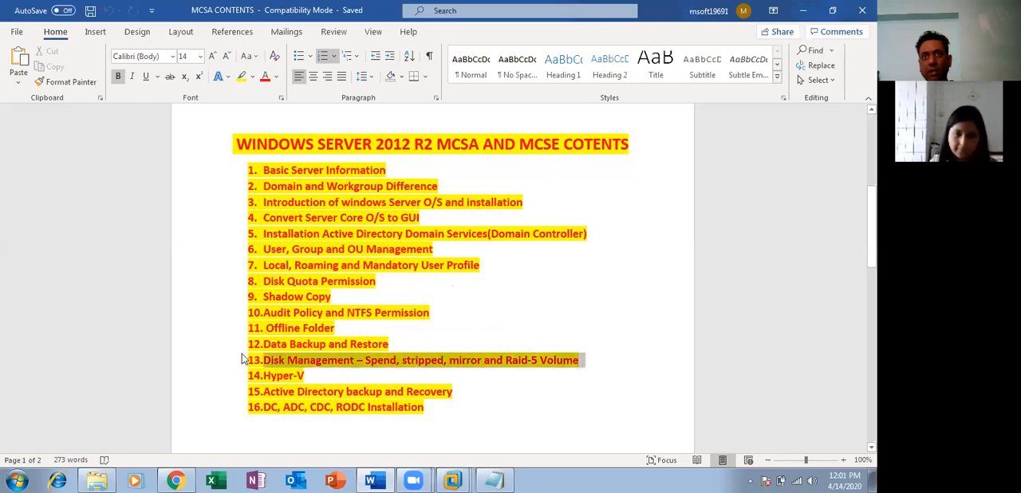
click(321, 373)
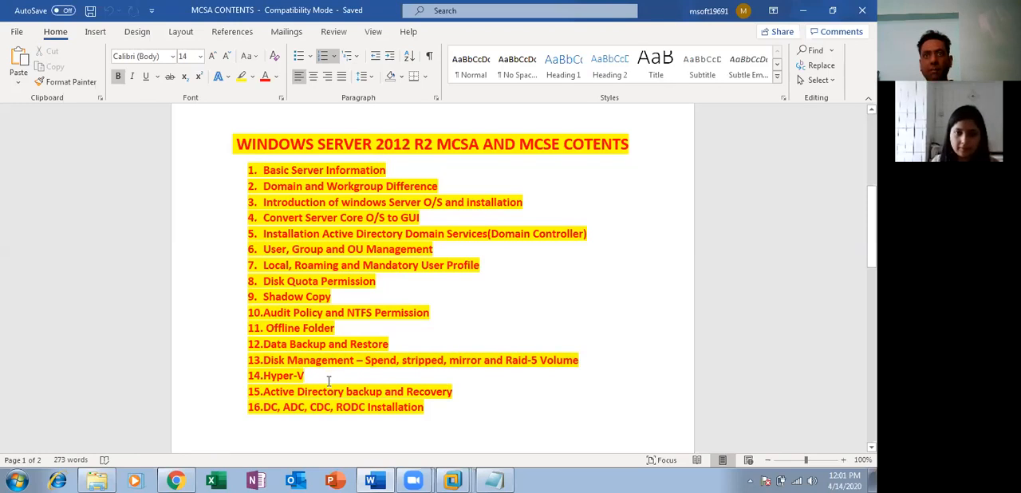
click(453, 391)
drag(453, 390, 239, 391)
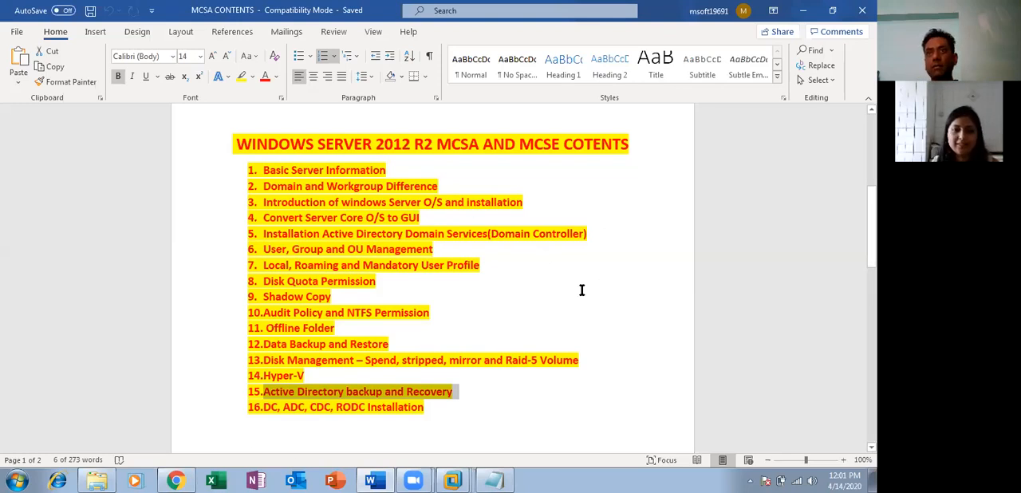
scroll(582, 290, down, 3)
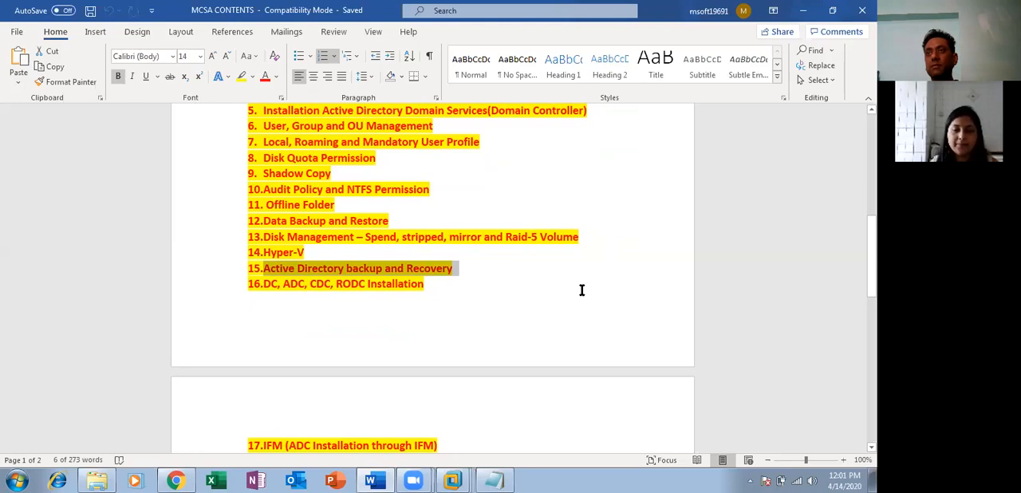